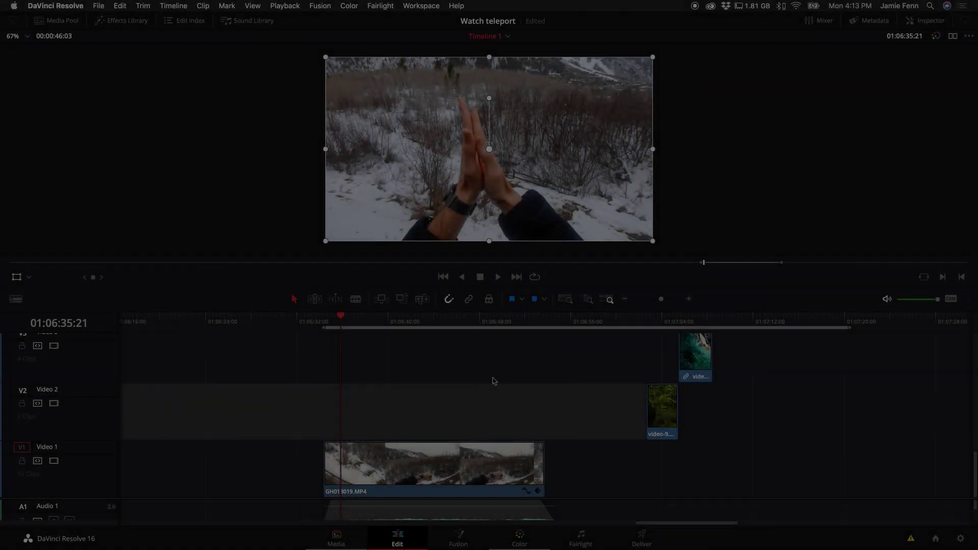
Step: Review the watch footage GH018019.MP4 on Video 1 and the replacement clips stacked on the tracks above it
click(355, 317)
mouse_move(354, 317)
mouse_down()
mouse_move(458, 322)
mouse_move(377, 323)
mouse_move(360, 334)
mouse_up()
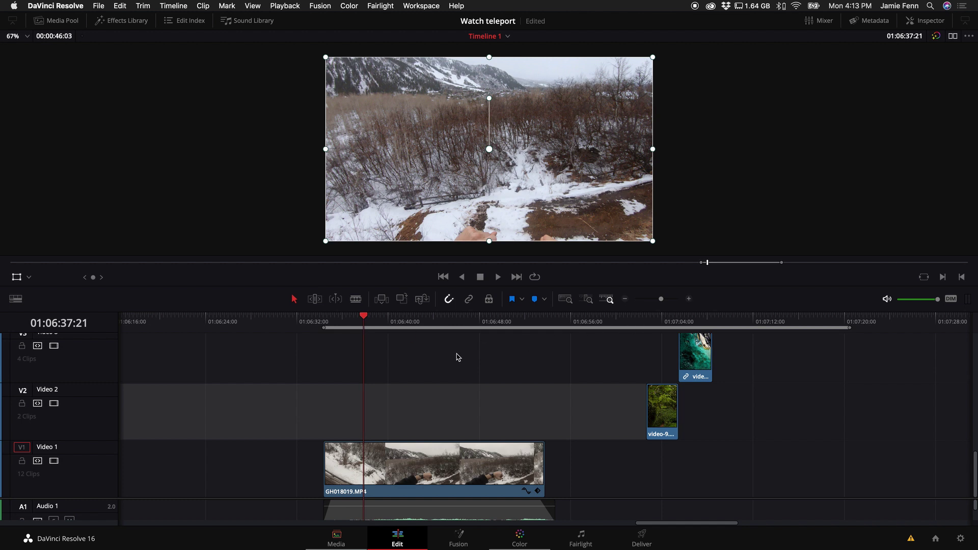
click(602, 319)
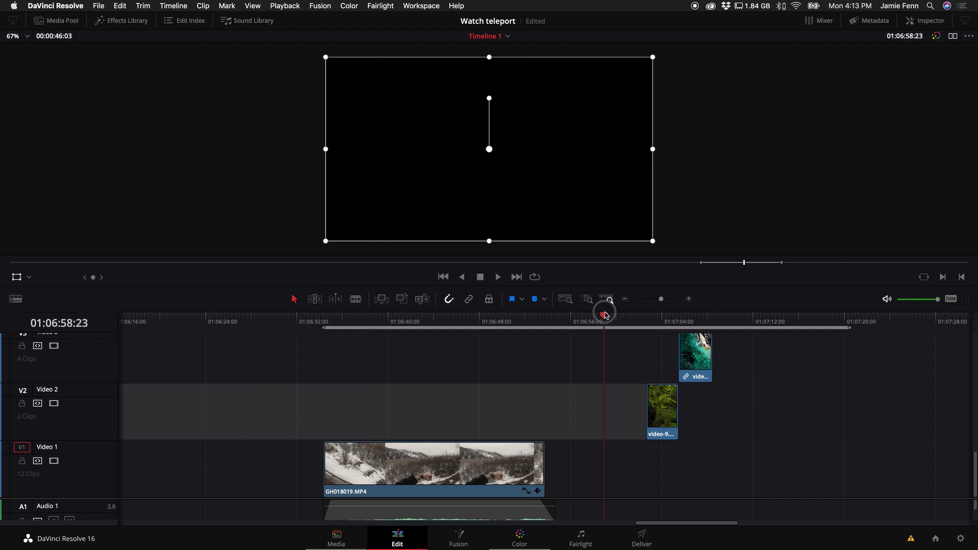
drag(416, 326, 401, 322)
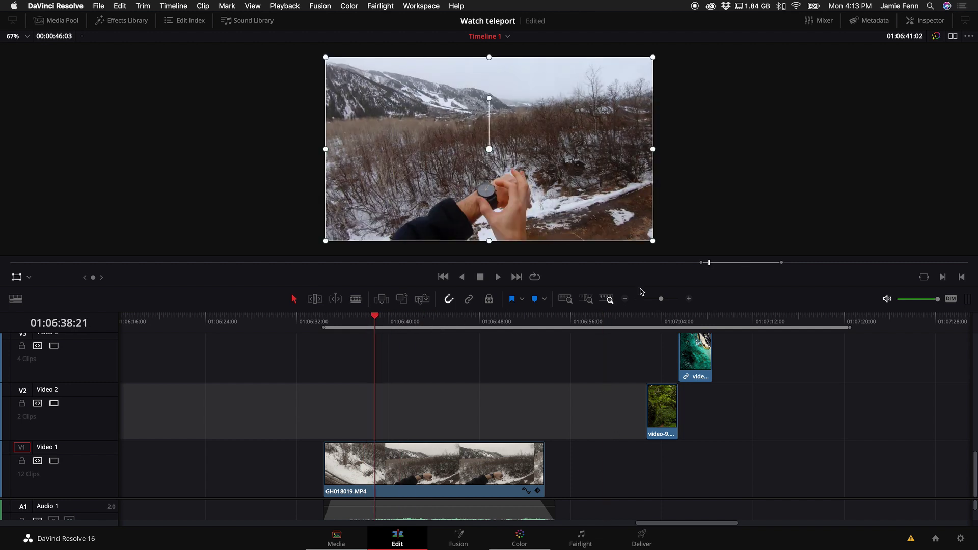
scroll(728, 310, up, 2)
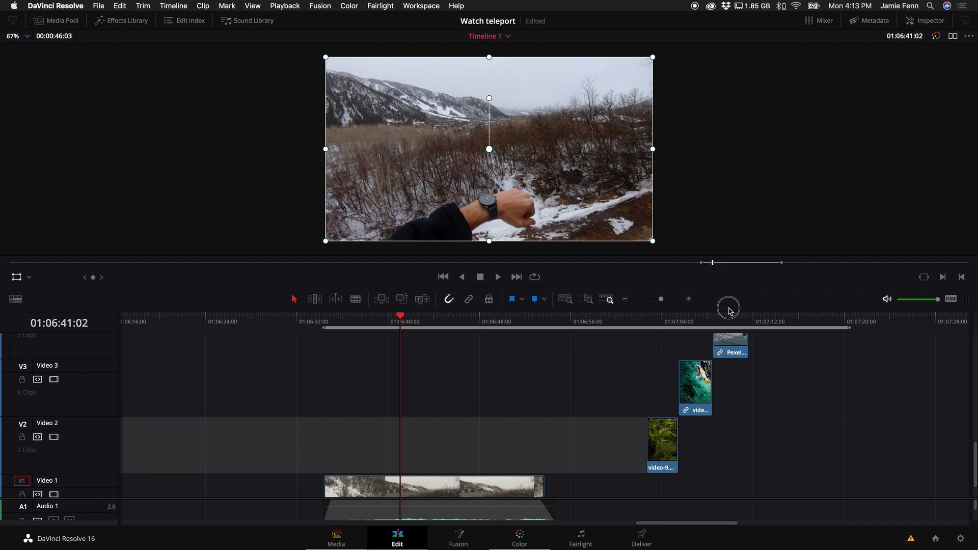
scroll(643, 474, down, 2)
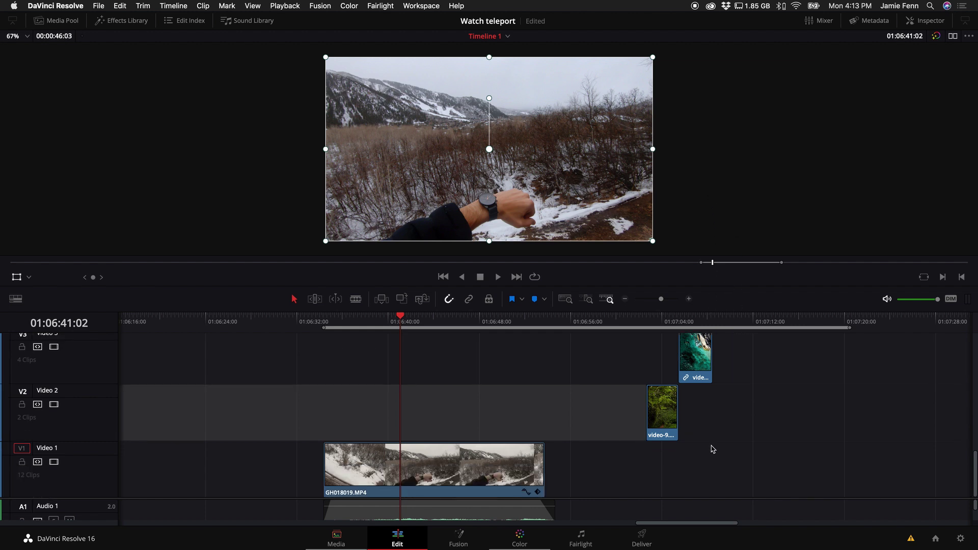
Step: Select the watch footage and the replacement clips together and bring up their clip options
drag(768, 475, 491, 463)
right_click(492, 463)
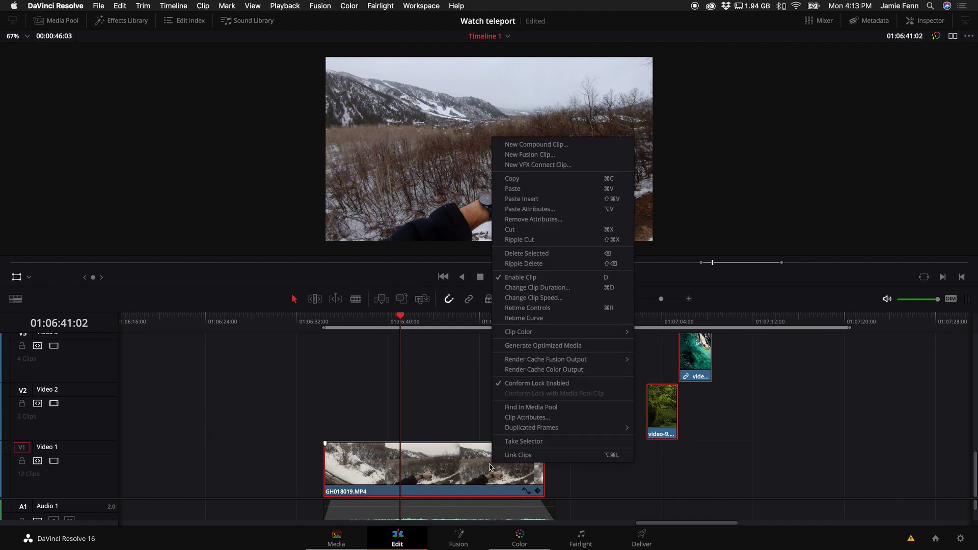
mouse_move(526, 361)
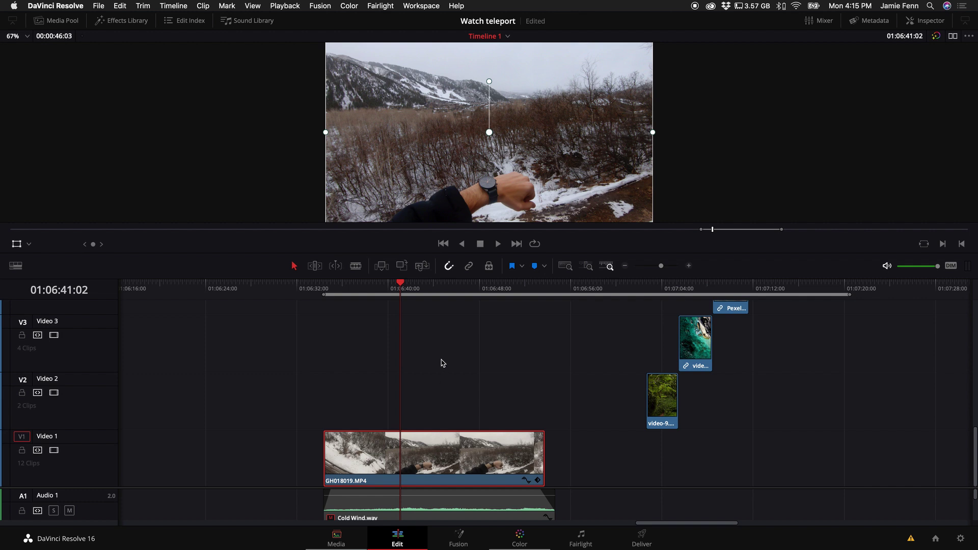
Step: Move the forest clip video-9.mp4 on Video 2 to start at 01:06:39:11, where the fingers touch the watch
drag(385, 291, 363, 291)
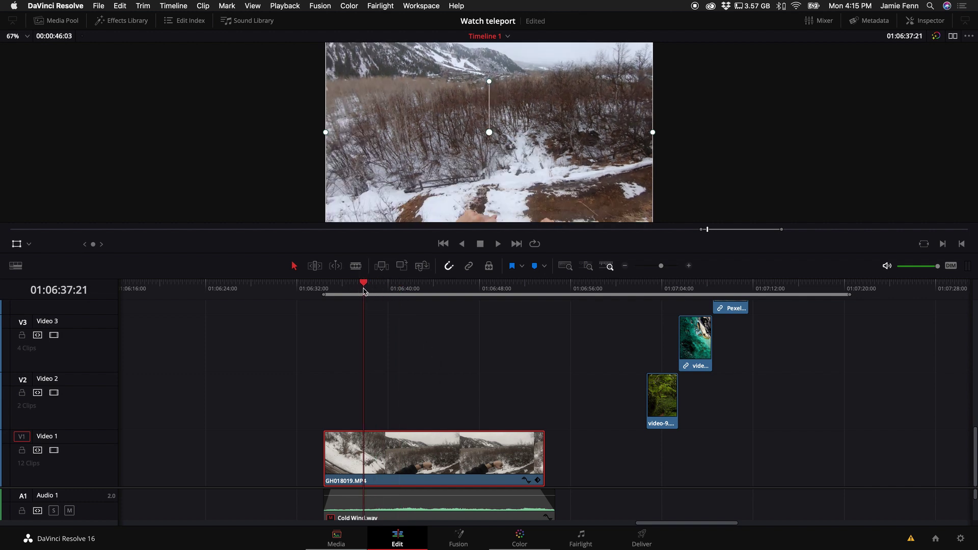
key(space)
key(space)
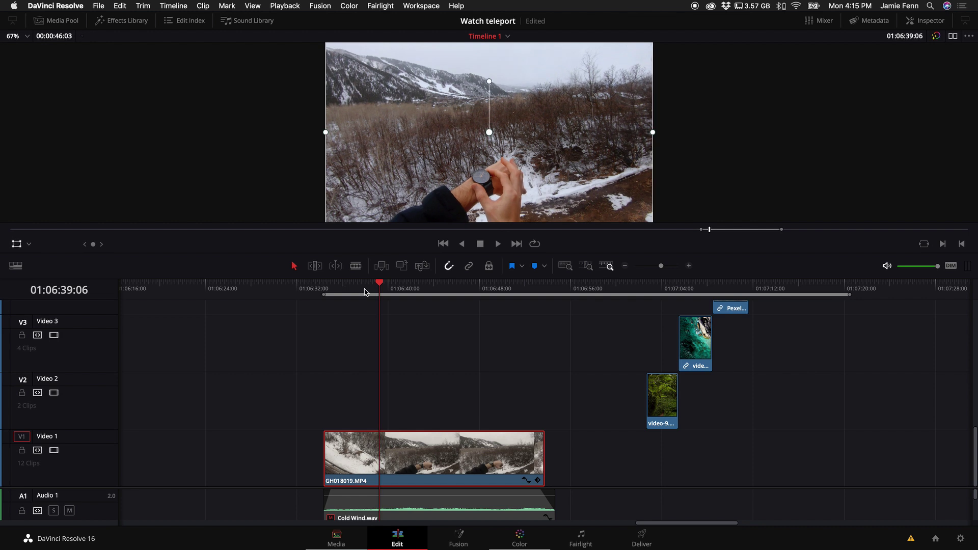
key(Right)
key(Right)
key(Right)
key(Right)
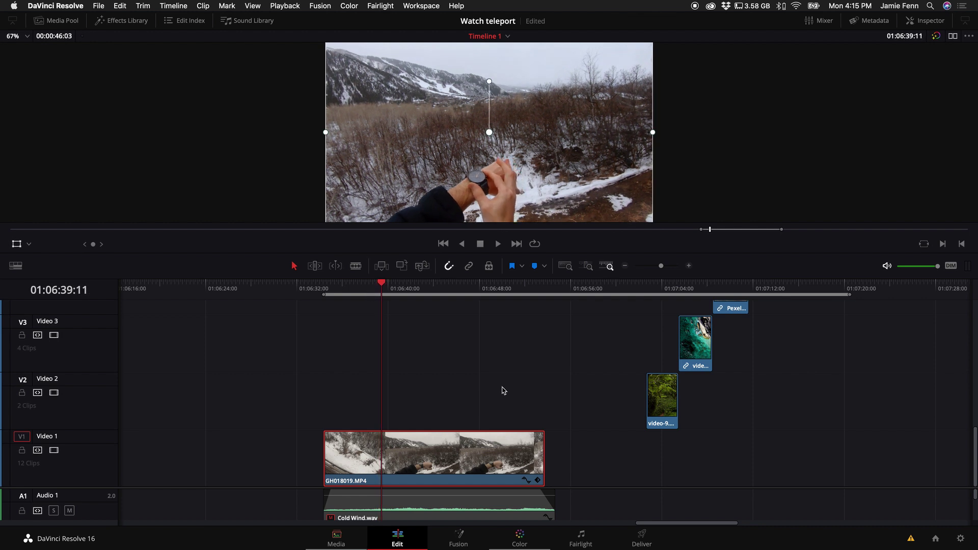
drag(651, 393, 399, 403)
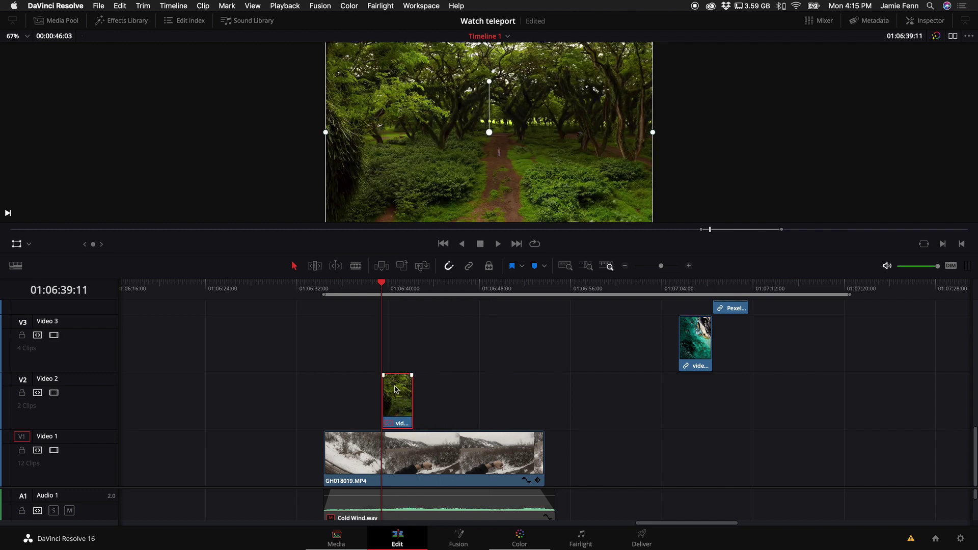
Step: Disable video-9.mp4 and play the watch footage beneath it through the next finger gesture
key(d)
click(667, 266)
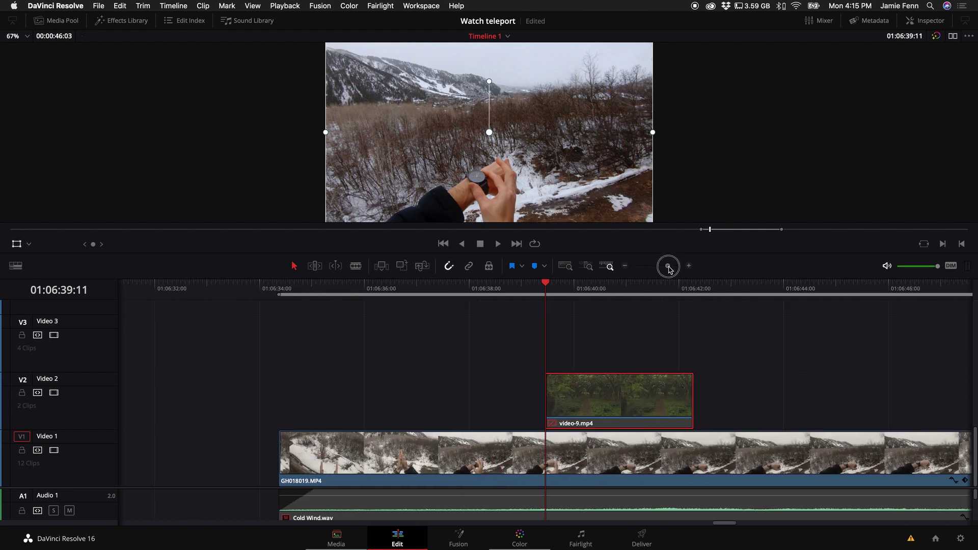
key(space)
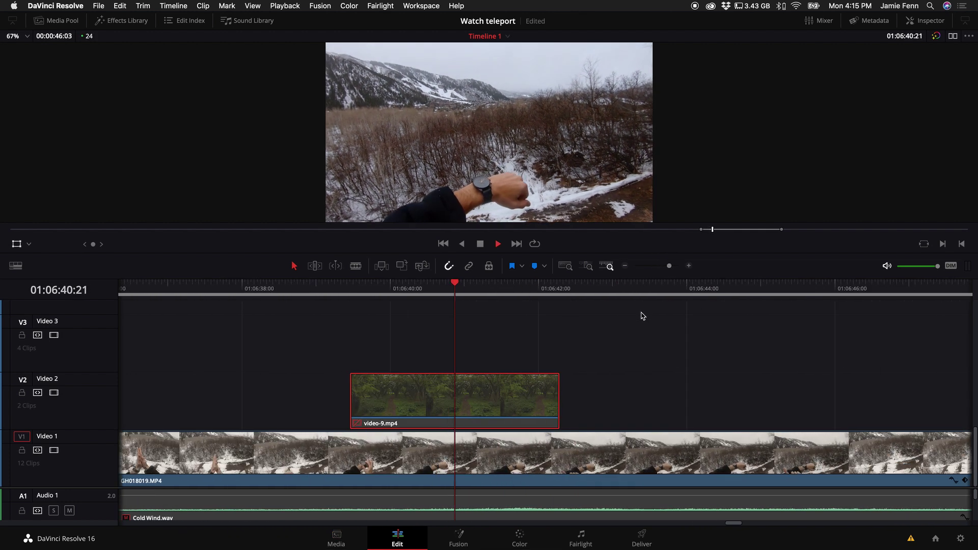
key(space)
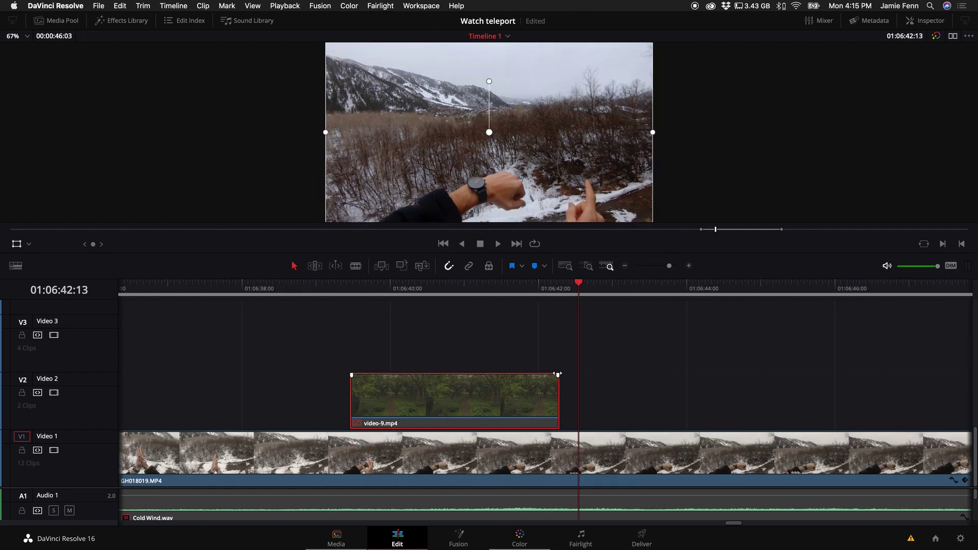
Step: Extend the end of video-9.mp4 to the frame where the finger swipes past the watch, at about 01:06:42:10
key(Left)
key(Left)
key(Left)
key(Left)
key(Left)
key(Left)
key(Left)
key(Left)
key(Left)
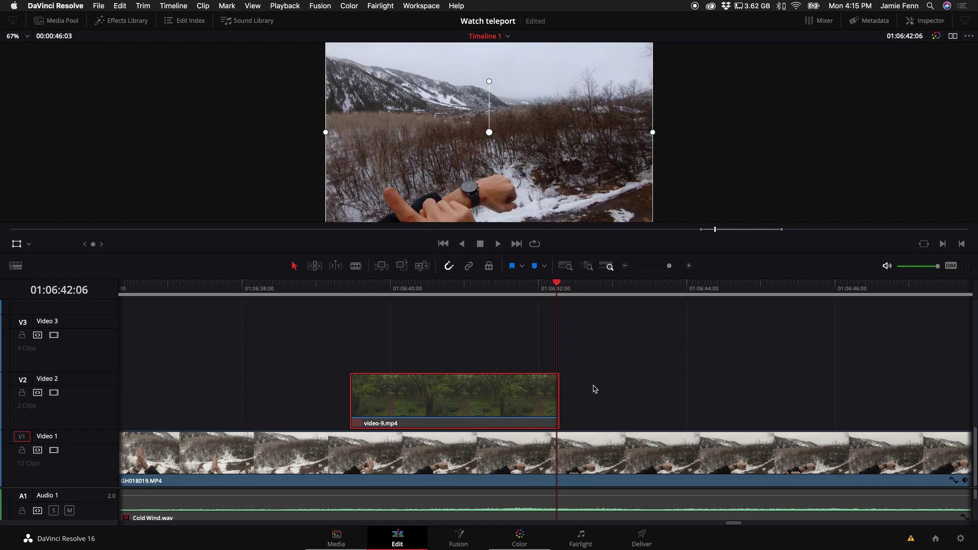
key(Right)
key(Right)
key(Right)
key(Right)
key(Right)
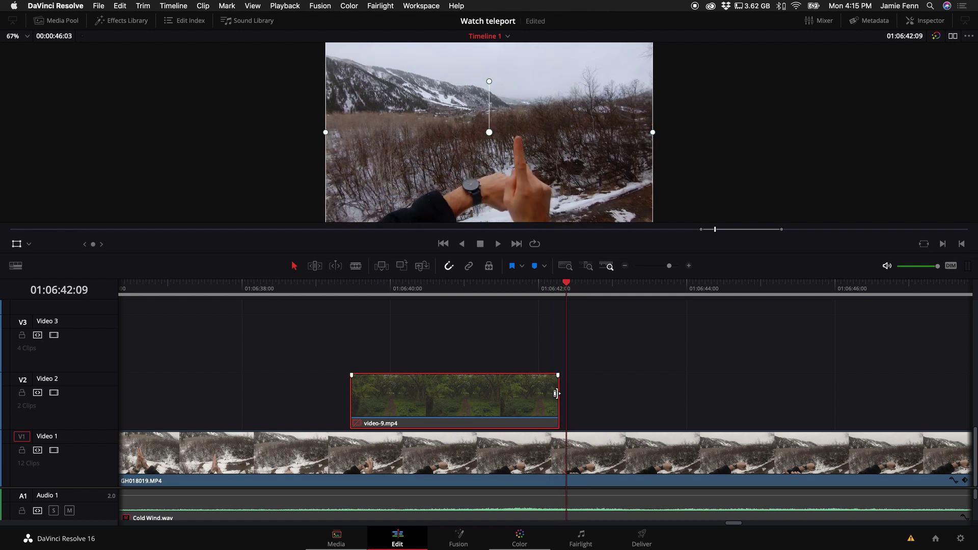
key(Right)
key(Left)
drag(556, 394, 576, 395)
key(super+minus)
key(Right)
key(Right)
key(Right)
key(Right)
key(Right)
key(Right)
key(Right)
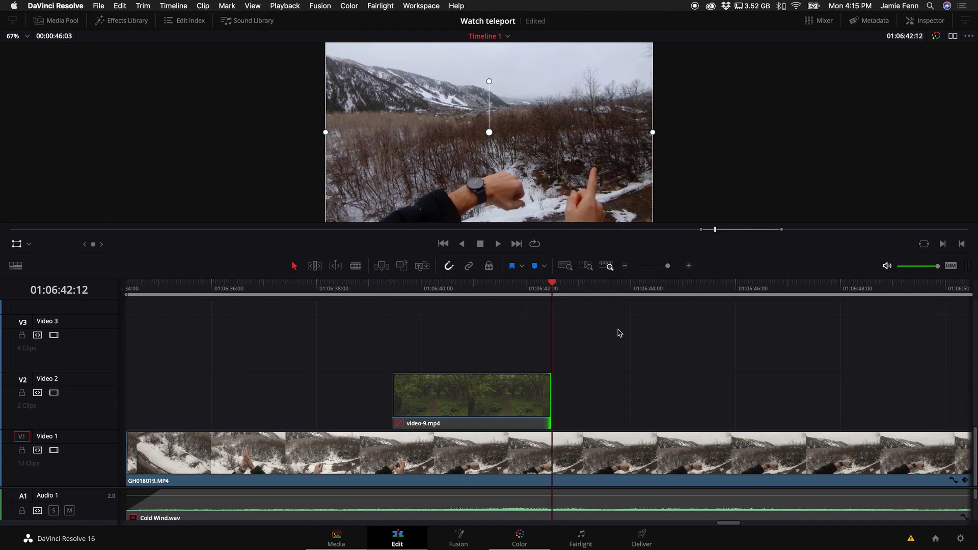
Step: Move the beach clip video-5.mp4 on Video 3 to start just after video-9.mp4, about two frames past 01:06:42:10
drag(668, 267, 663, 267)
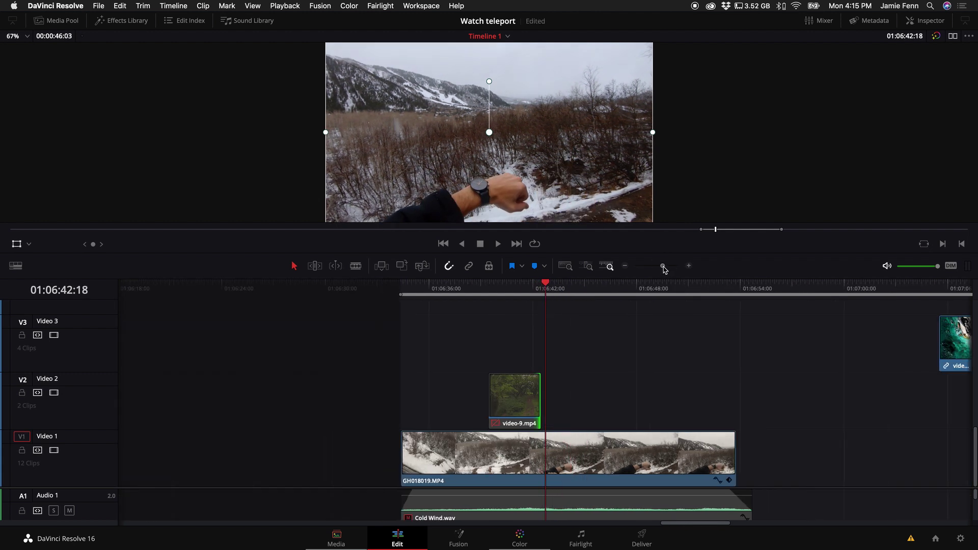
drag(537, 293, 519, 293)
scroll(726, 362, right, 4)
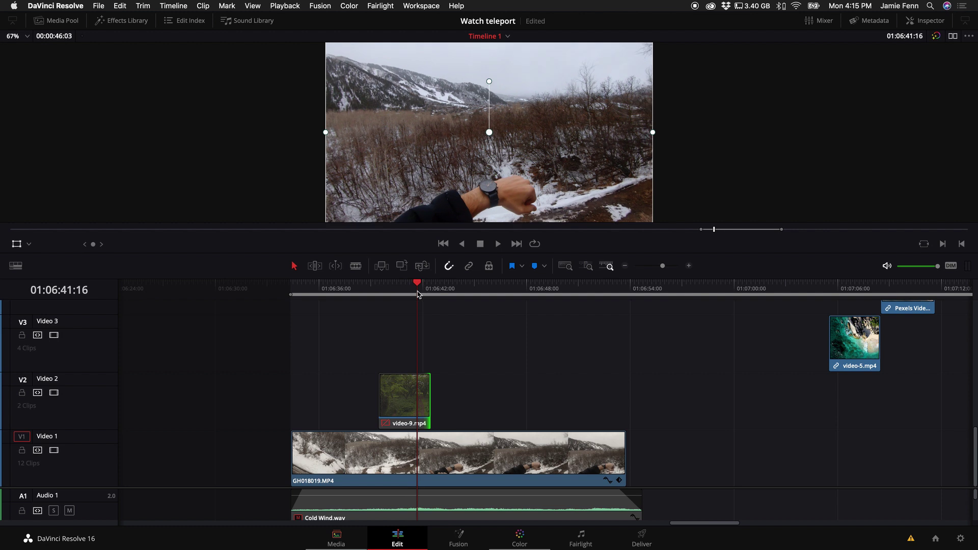
key(space)
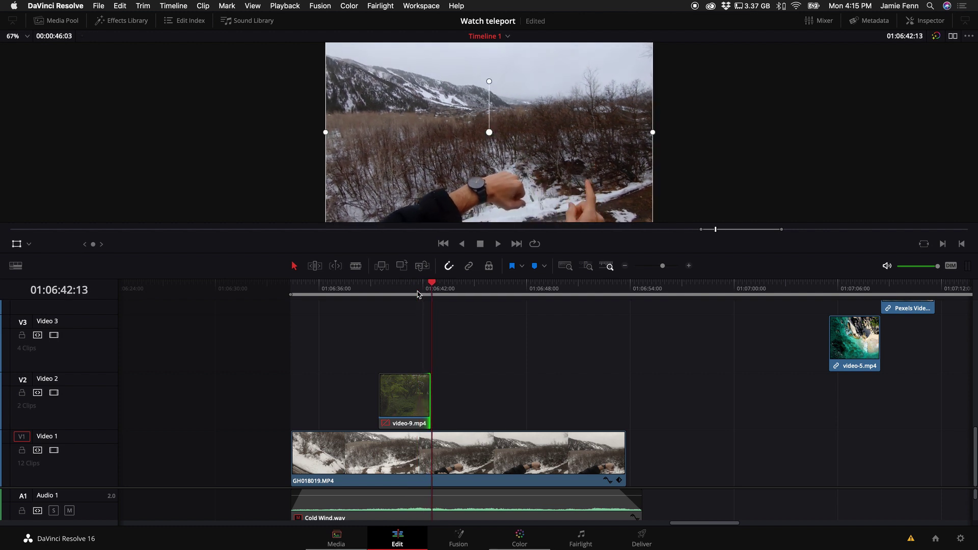
key(Left)
key(Left)
key(Left)
key(Left)
key(Left)
key(Left)
key(Left)
key(Left)
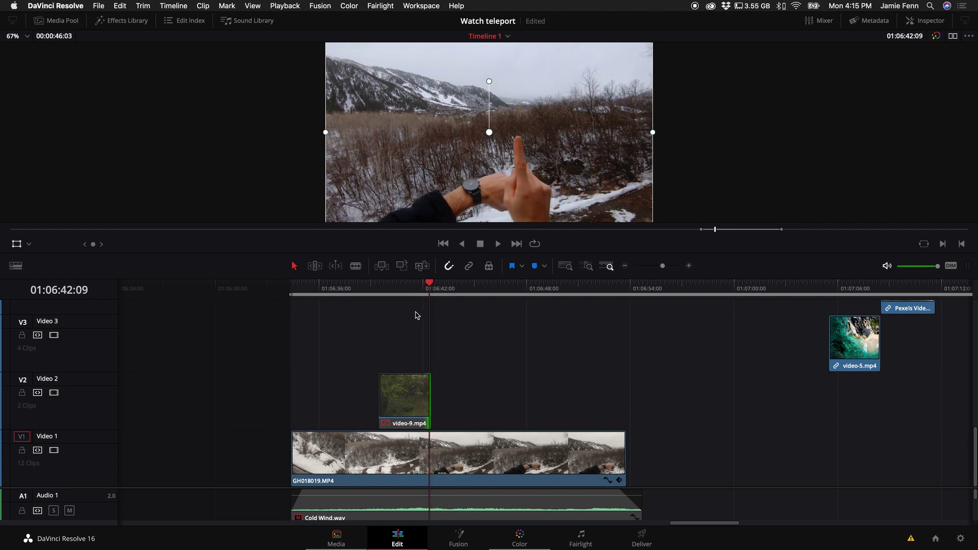
key(Right)
key(Right)
key(Right)
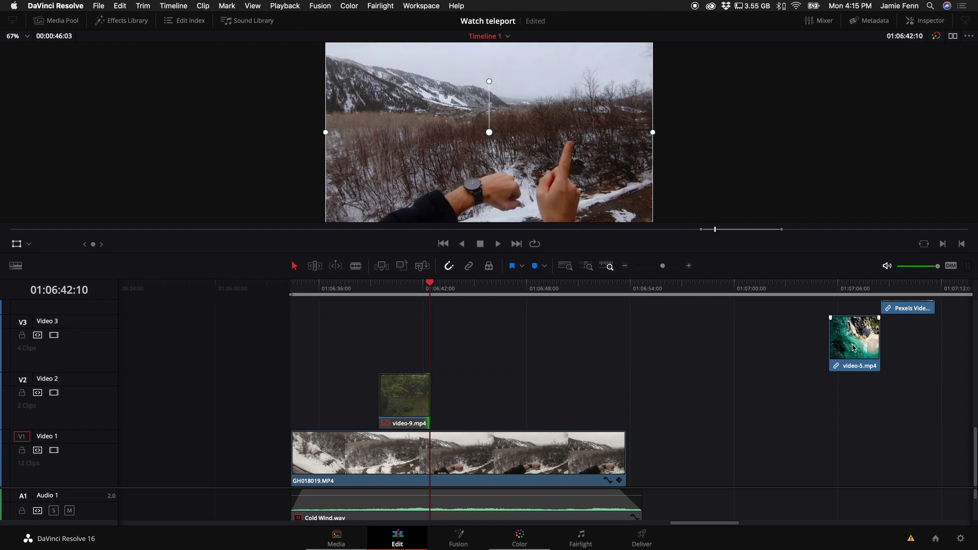
drag(853, 348, 448, 356)
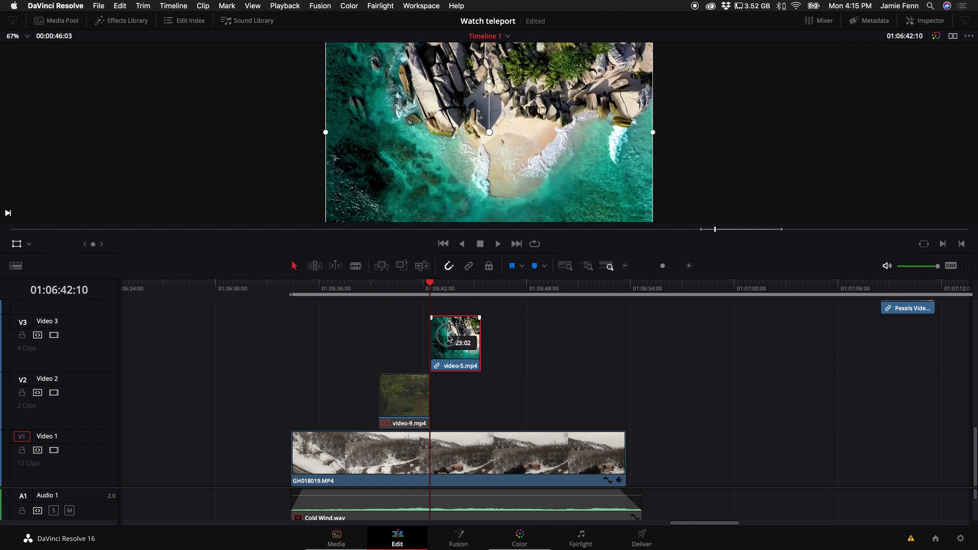
drag(448, 320, 457, 368)
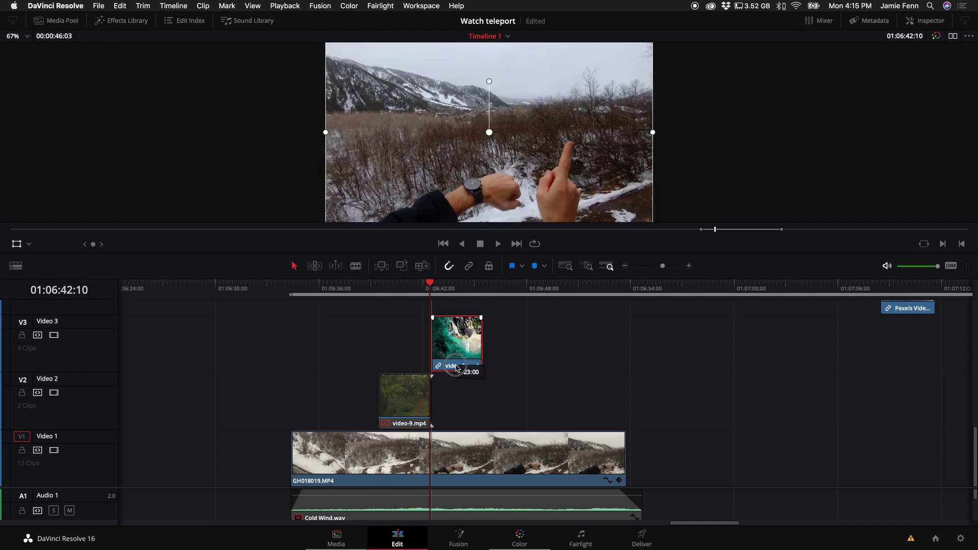
Step: Disable video-5.mp4 during playback and magnify the timeline around the end of the clip
key(space)
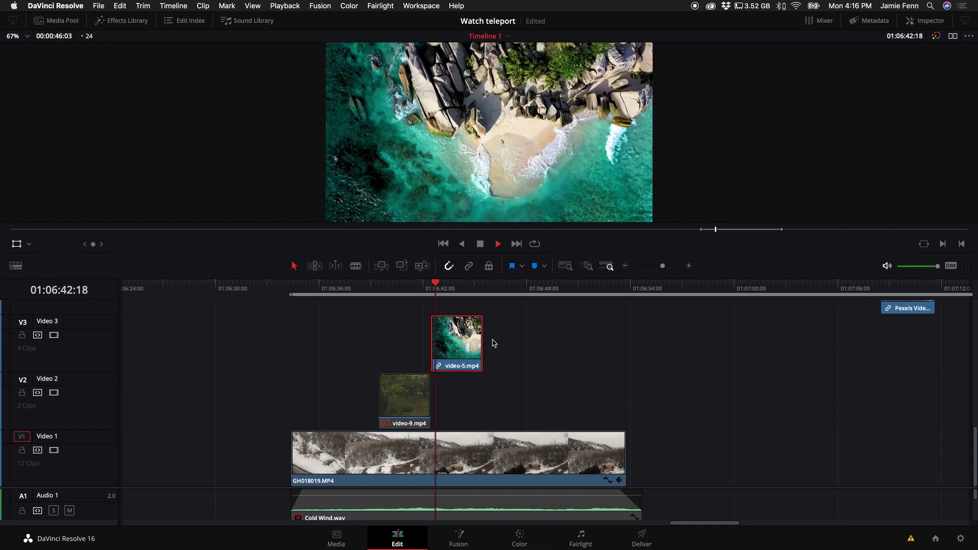
key(d)
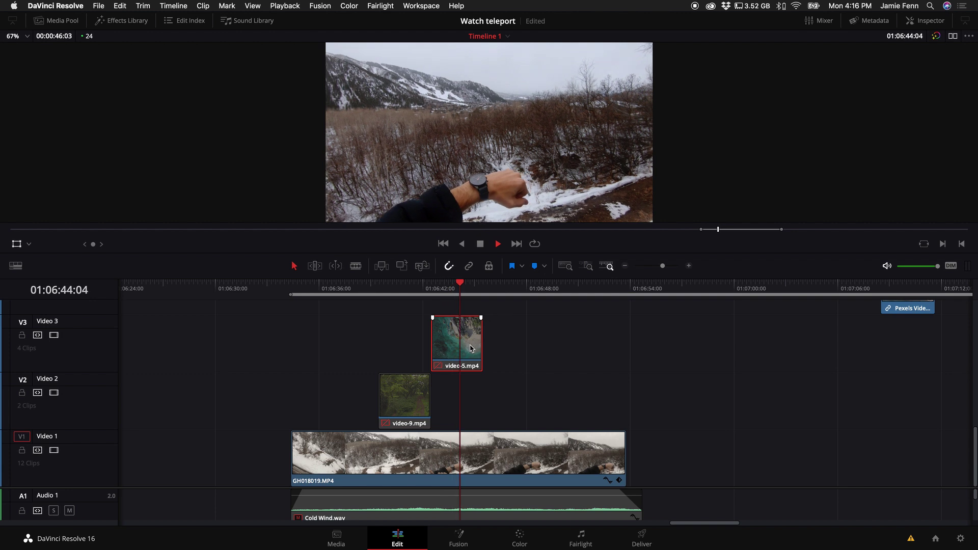
drag(664, 268, 669, 267)
Step: Step frame by frame around the end of video-5.mp4 to check where the next finger swipe crosses the watch
key(Left)
key(Left)
key(Left)
key(Left)
key(Left)
key(Left)
key(Left)
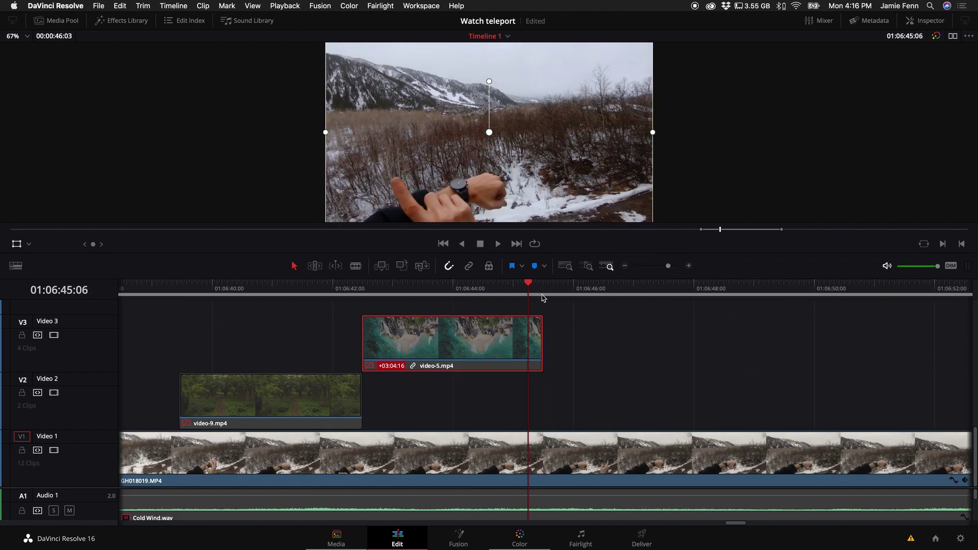
key(Right)
key(Right)
key(Right)
Step: Move the Pexels buggy clip on Video 4 to start right after video-5.mp4 and play its opening
key(Right)
key(Right)
key(Right)
key(Right)
key(Right)
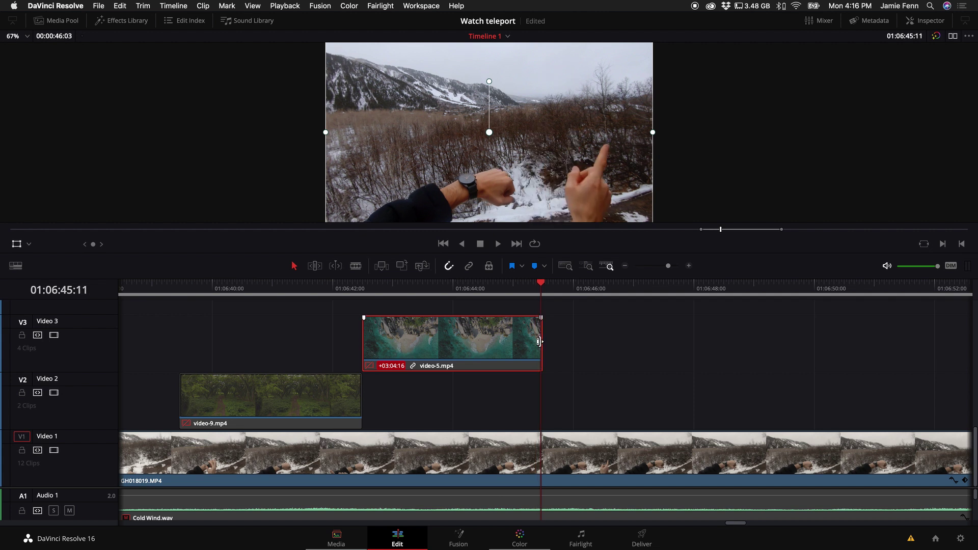
key(Right)
key(Right)
drag(669, 267, 662, 266)
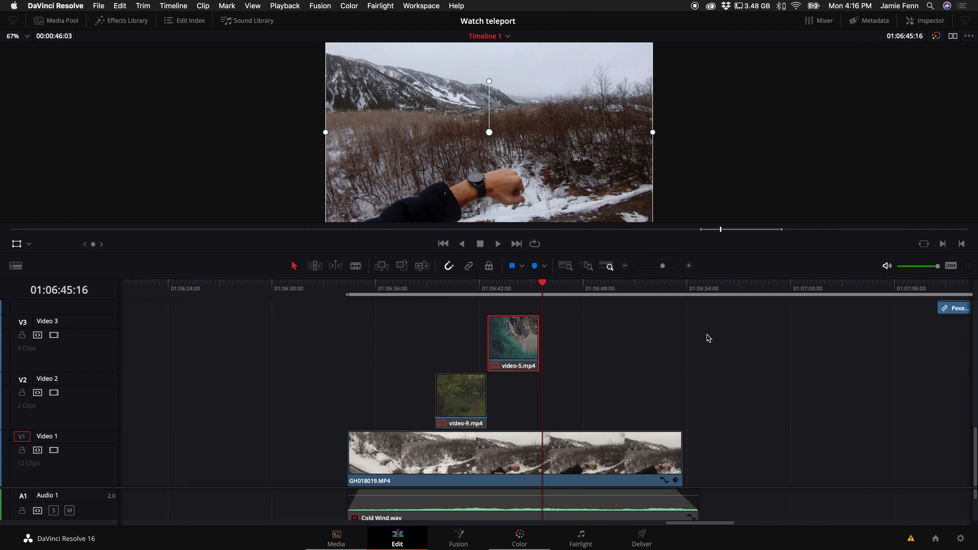
scroll(709, 338, left, 2)
scroll(714, 340, up, 3)
scroll(718, 342, right, 3)
drag(845, 336, 447, 337)
key(space)
Step: Disable the Pexels buggy clip and step through the watch footage to the next finger swipe at 01:06:48:13
key(space)
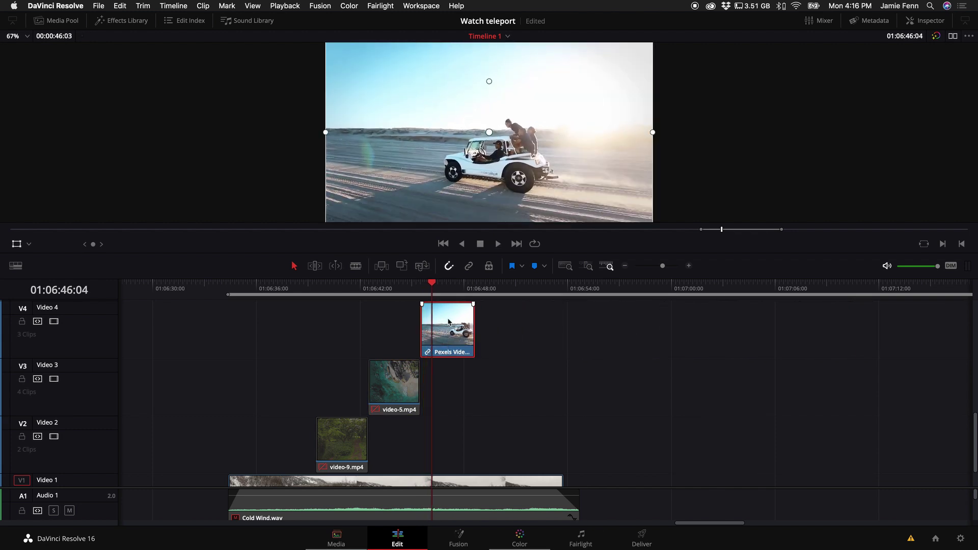
key(d)
click(420, 287)
key(space)
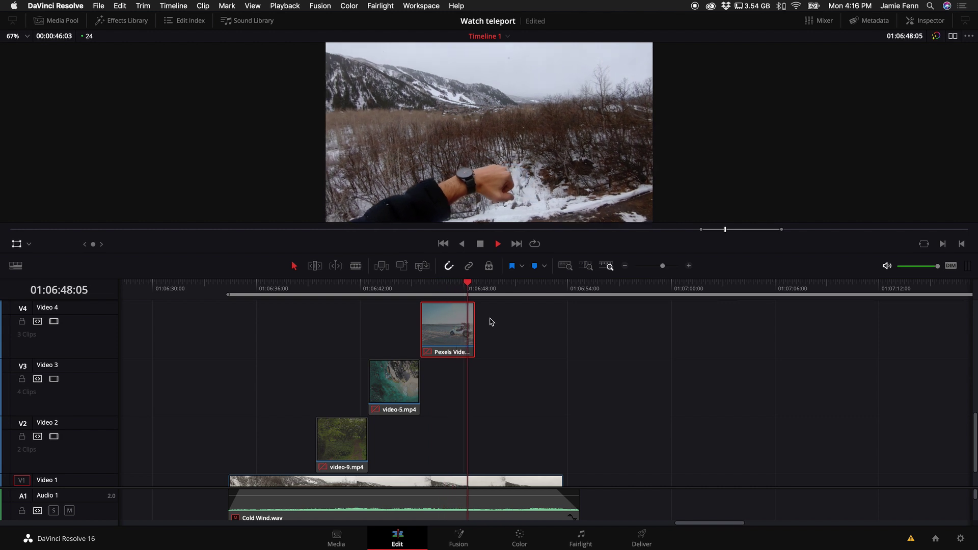
key(space)
key(Left)
key(Left)
key(Left)
key(Right)
key(Right)
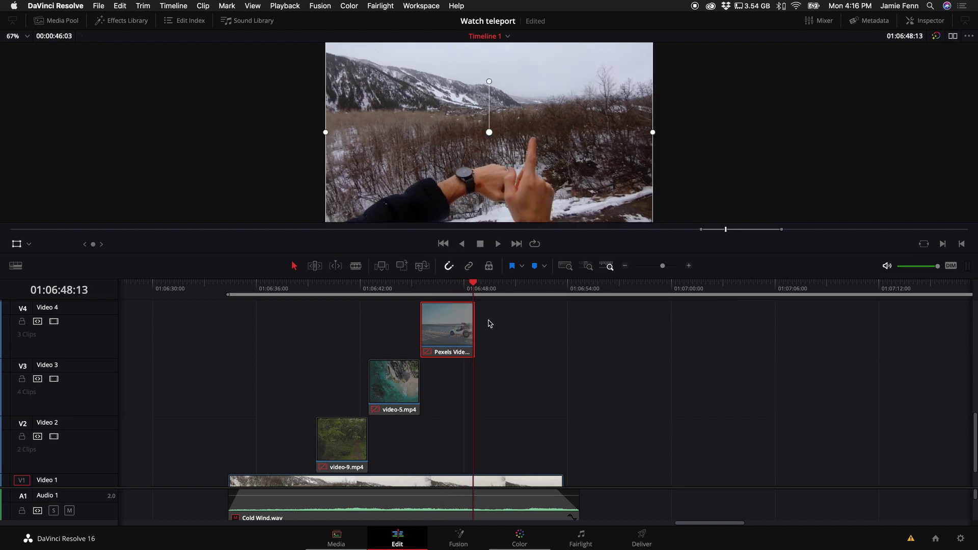
Step: Move the beach walk clip video-8.mp4 on Video 5 to start right after the Pexels buggy clip
mouse_move(664, 266)
mouse_down()
mouse_move(676, 268)
mouse_move(663, 269)
mouse_up()
scroll(724, 382, up, 4)
drag(839, 368, 340, 369)
key(space)
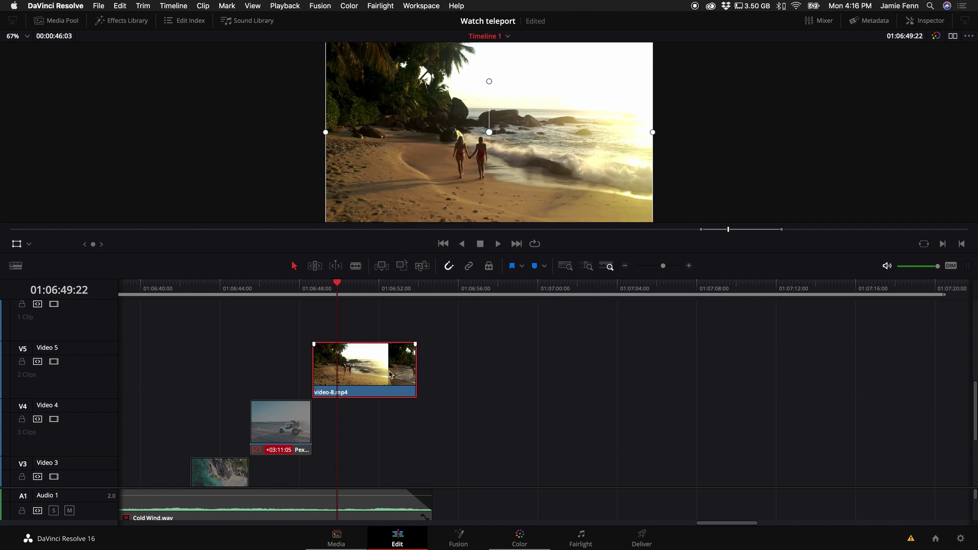
Step: Disable video-8.mp4 and play the watch footage beneath it up to the following finger gesture
key(d)
key(space)
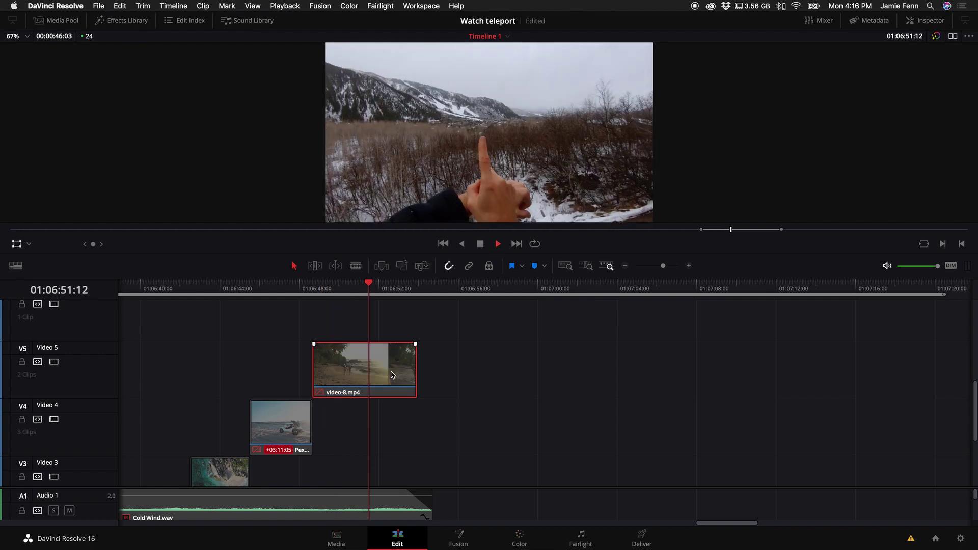
key(space)
Step: Trim the end of the watch clip GH018019.MP4 on Video 1 back to the end of video-8.mp4
scroll(420, 405, down, 1)
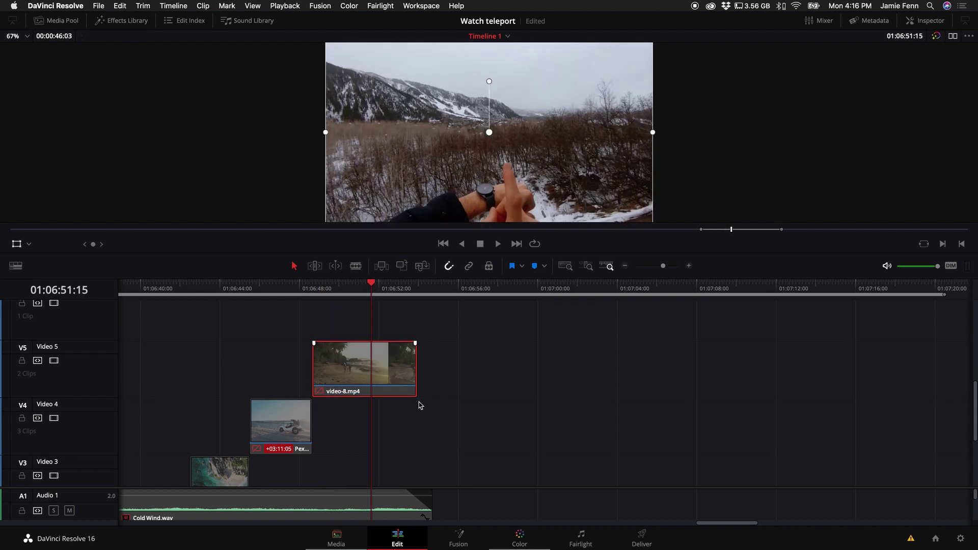
scroll(419, 405, down, 5)
mouse_move(409, 449)
mouse_down()
mouse_move(443, 452)
mouse_move(412, 455)
mouse_up()
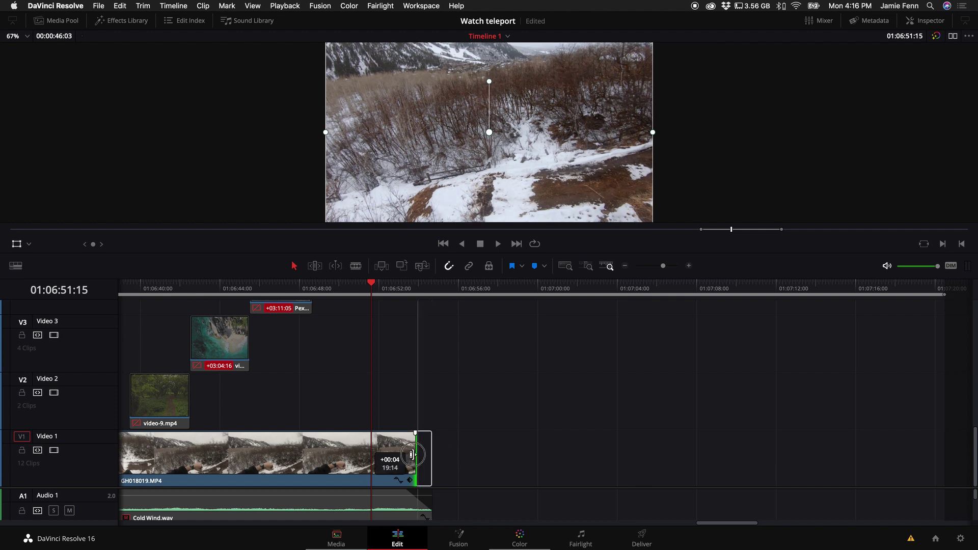
Step: Play the watch footage past the last finger swipe and trim the end of GH018019.MP4 to 01:06:52:20
scroll(414, 387, up, 8)
key(space)
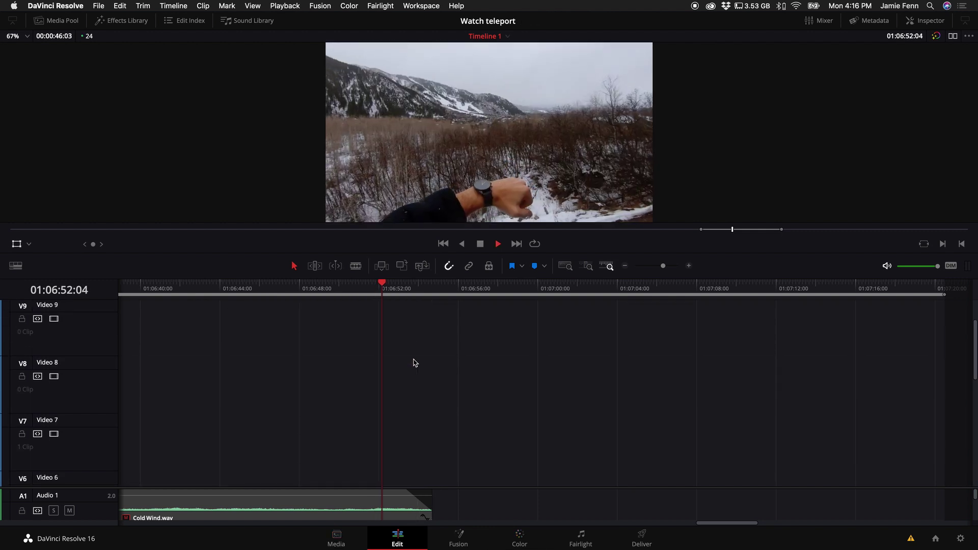
key(space)
scroll(416, 369, down, 8)
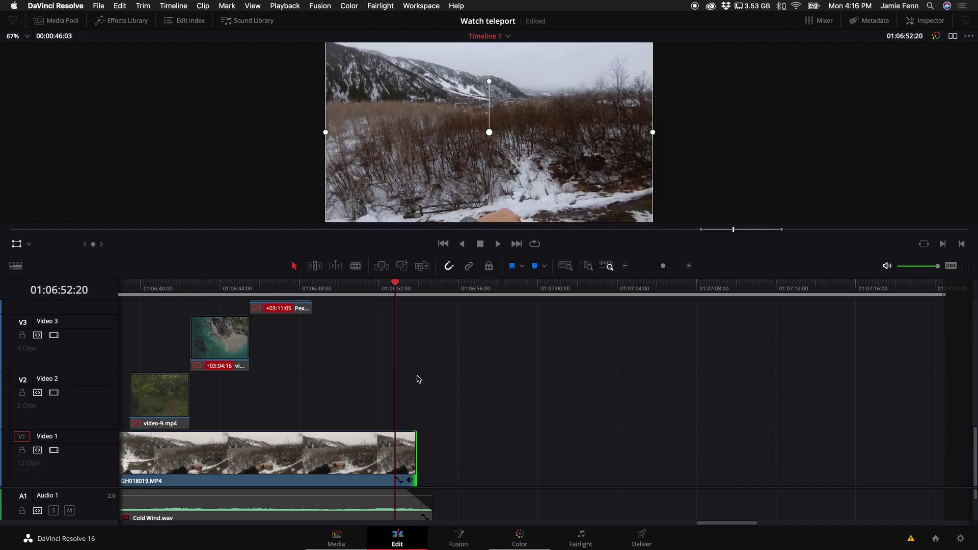
mouse_move(411, 457)
mouse_down()
mouse_move(429, 455)
mouse_move(398, 450)
mouse_up()
Step: Extend the end of video-8.mp4 on Video 5 well past the watch clip, then re-enable it and play it
scroll(401, 446, up, 3)
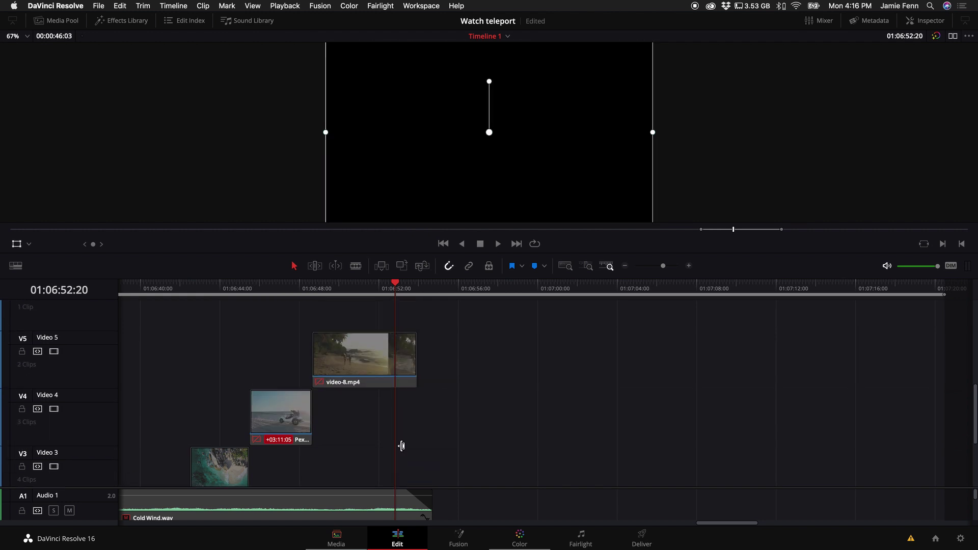
drag(413, 348, 473, 350)
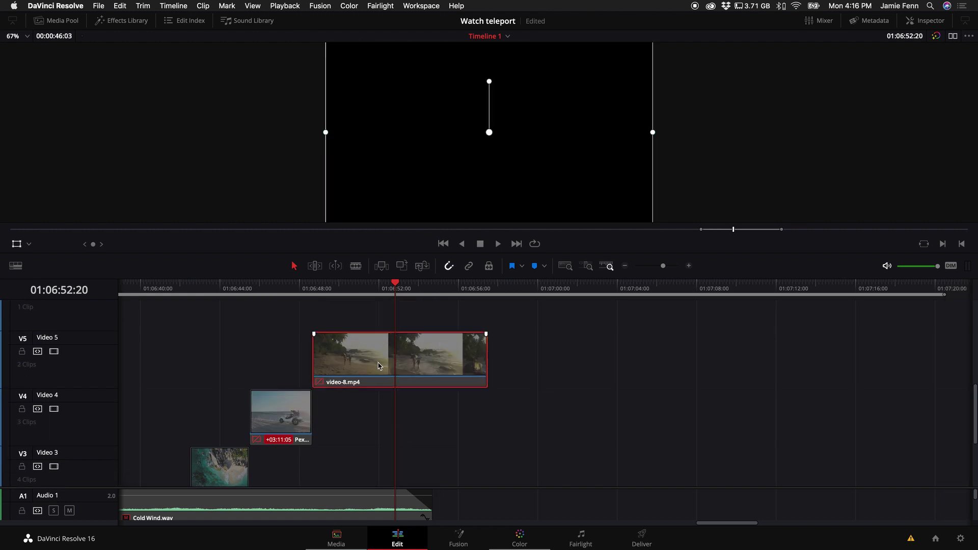
key(d)
key(space)
scroll(427, 394, down, 5)
key(space)
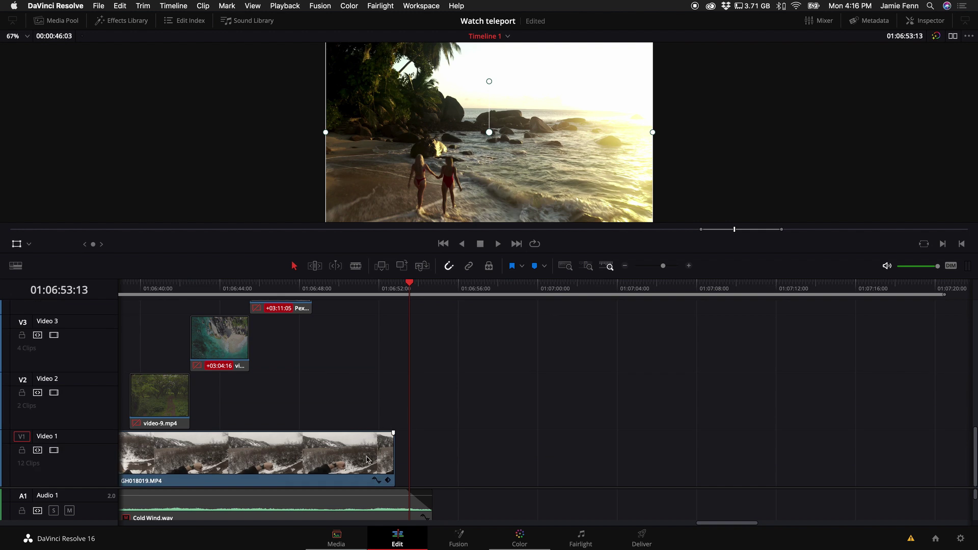
Step: Split video-8.mp4 at the watch clip's end, 01:06:52:20, and move the leftover part farther along the Video 5 track
scroll(377, 460, up, 5)
mouse_move(398, 289)
mouse_down()
mouse_move(419, 292)
mouse_move(403, 294)
mouse_up()
scroll(404, 338, down, 5)
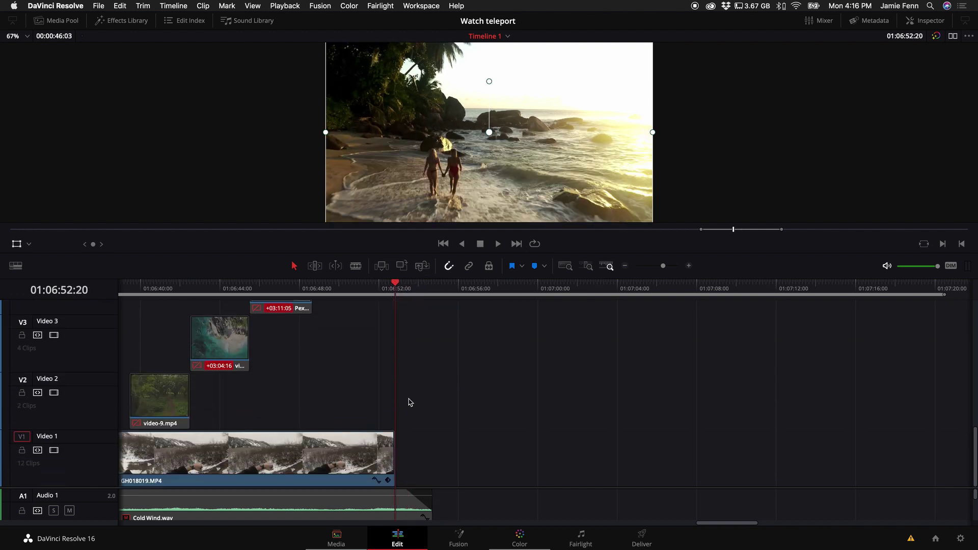
scroll(408, 404, up, 3)
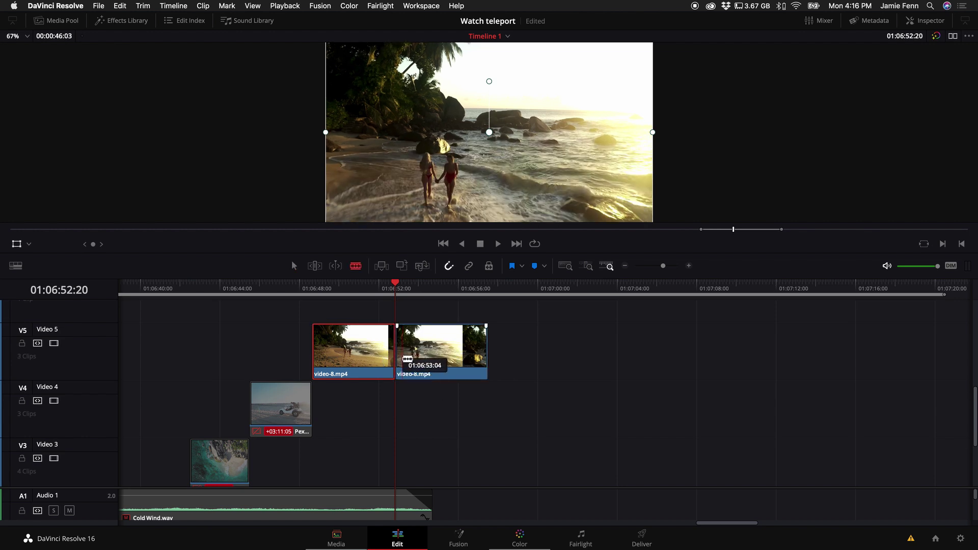
key(a)
drag(433, 363, 590, 363)
Step: Re-enable the disabled replacement clips on Video 2, Video 3 and Video 4 together
scroll(505, 367, left, 10)
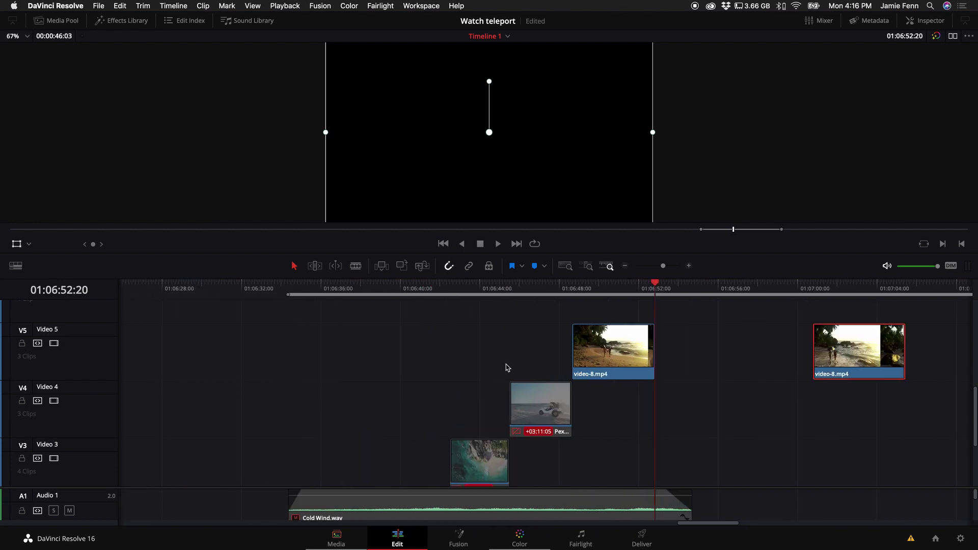
scroll(573, 388, down, 4)
scroll(573, 388, right, 4)
scroll(509, 372, up, 2)
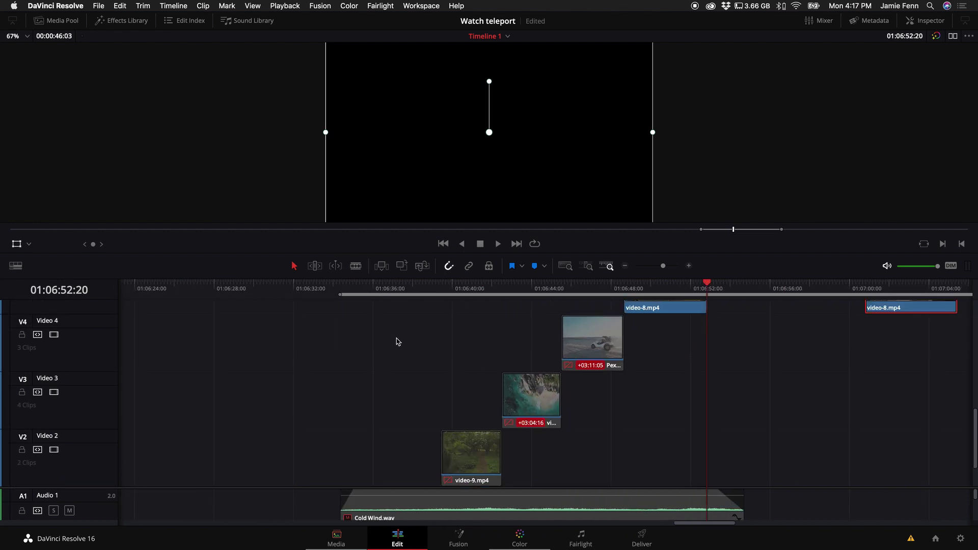
drag(396, 335, 605, 457)
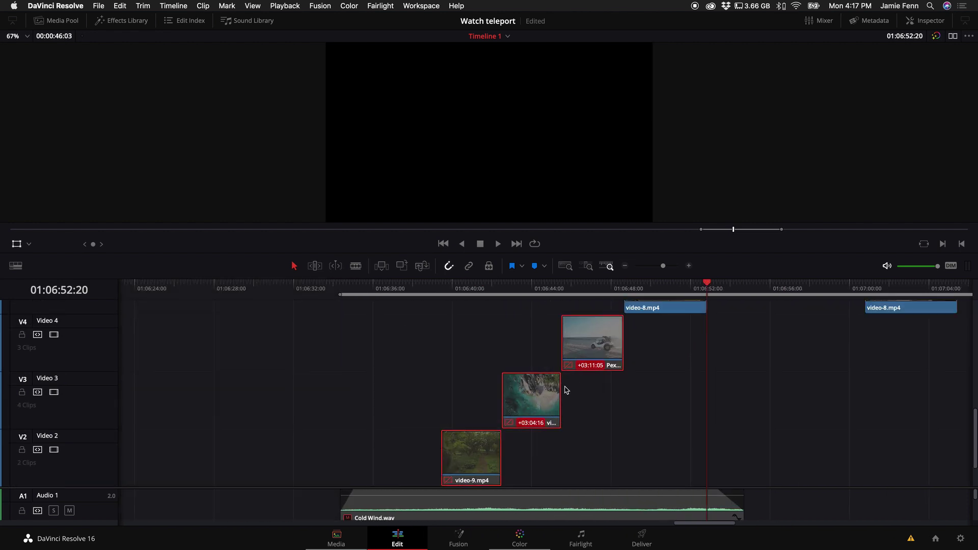
key(d)
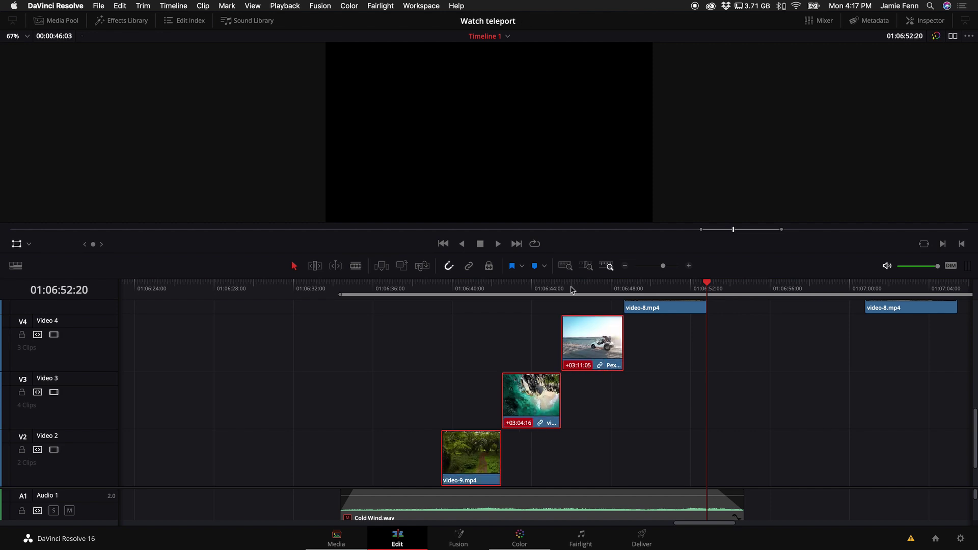
Step: Enlarge the timeline area and combine the watch clip and the four replacement clips above it into a new Fusion clip
drag(574, 278, 570, 167)
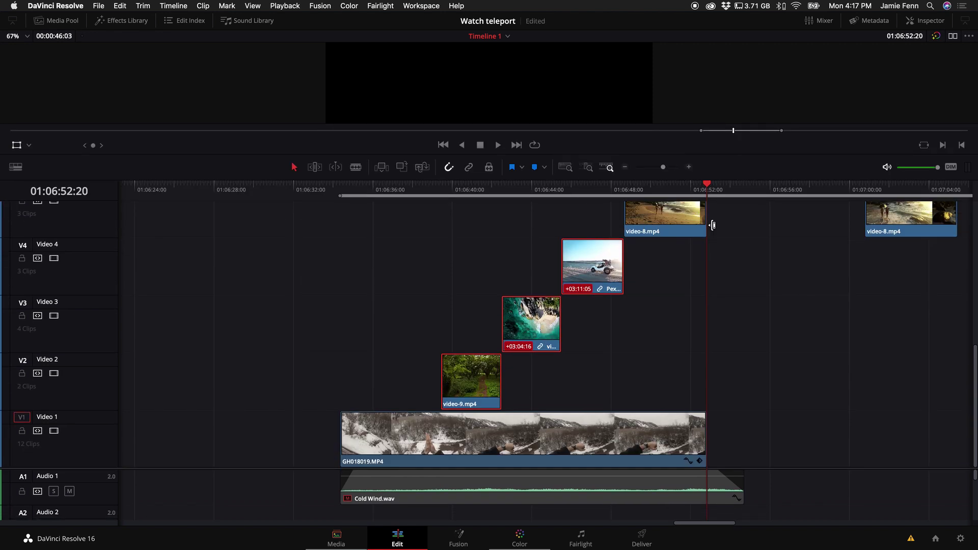
drag(757, 209, 417, 454)
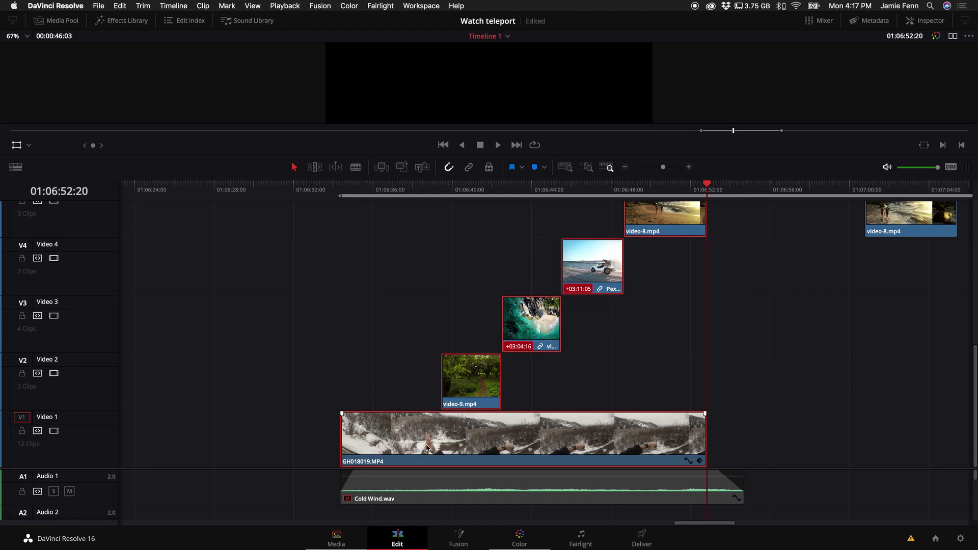
right_click(446, 444)
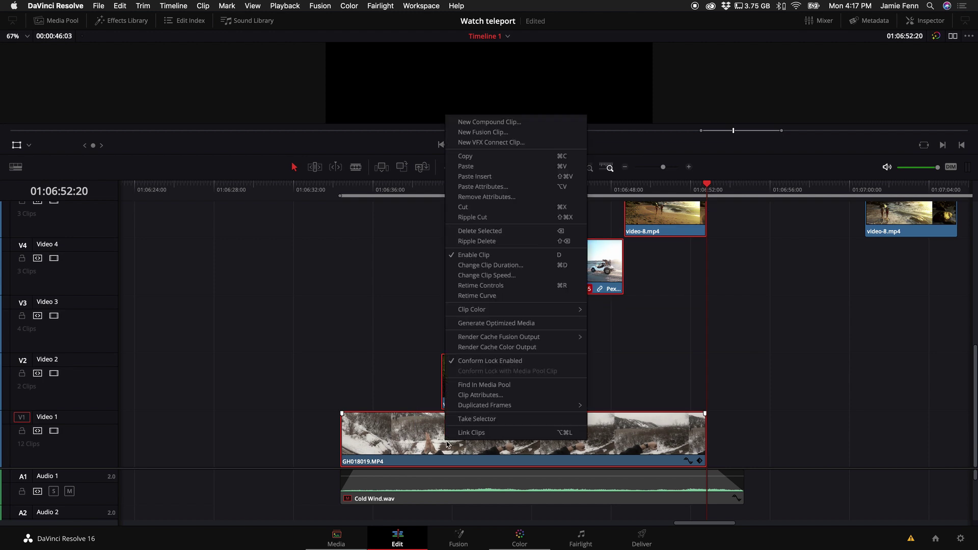
click(513, 132)
Step: Go to 01:06:39:07, where the hand reaches the watch, and open the new Fusion clip in the Fusion page
click(413, 191)
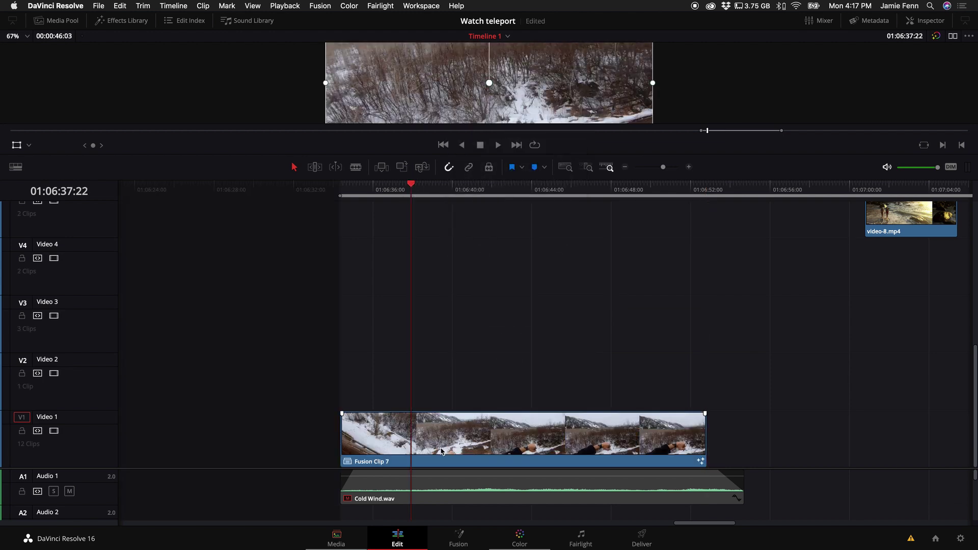
drag(411, 183, 437, 184)
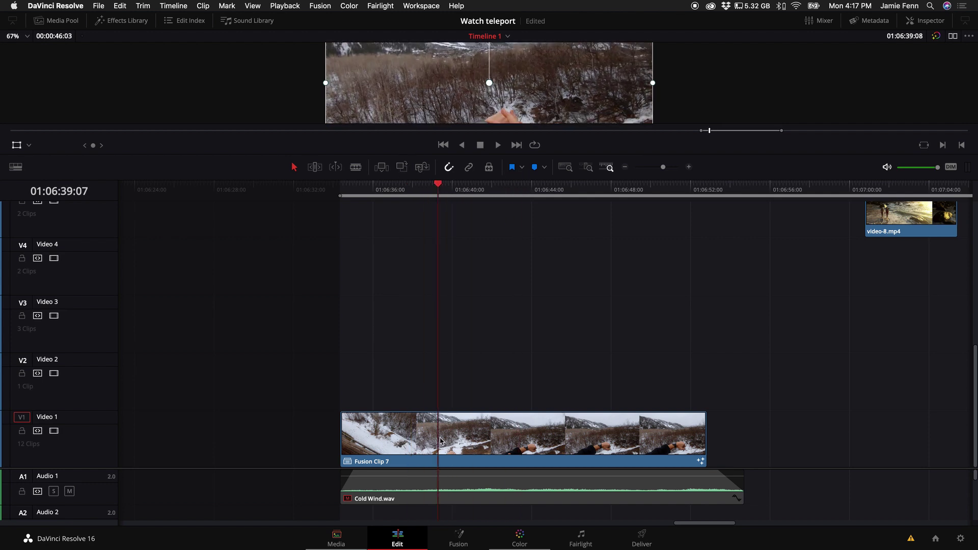
click(444, 441)
click(458, 539)
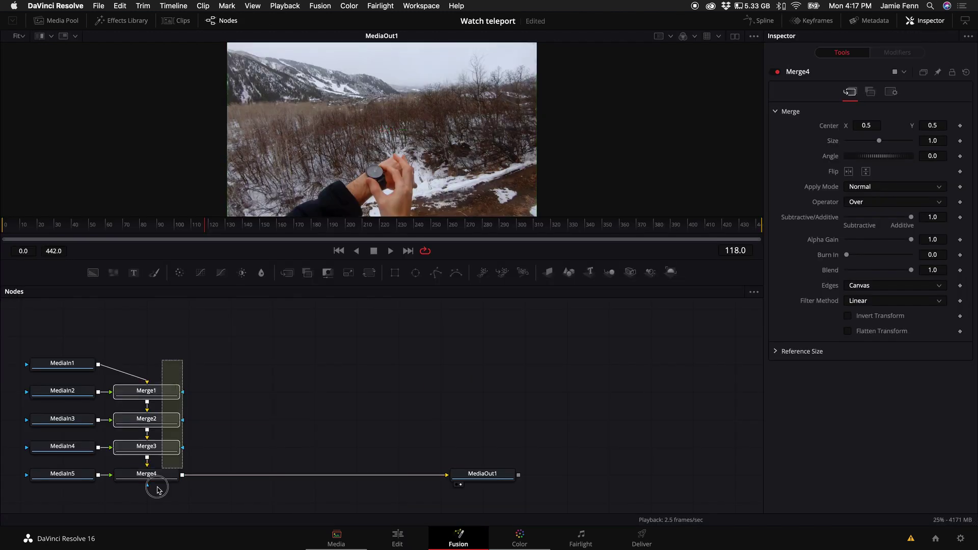
Step: Move the four Merge nodes away from the MediaIn nodes and set MediaIn1 apart above the other inputs
drag(115, 501, 180, 359)
drag(164, 476, 242, 477)
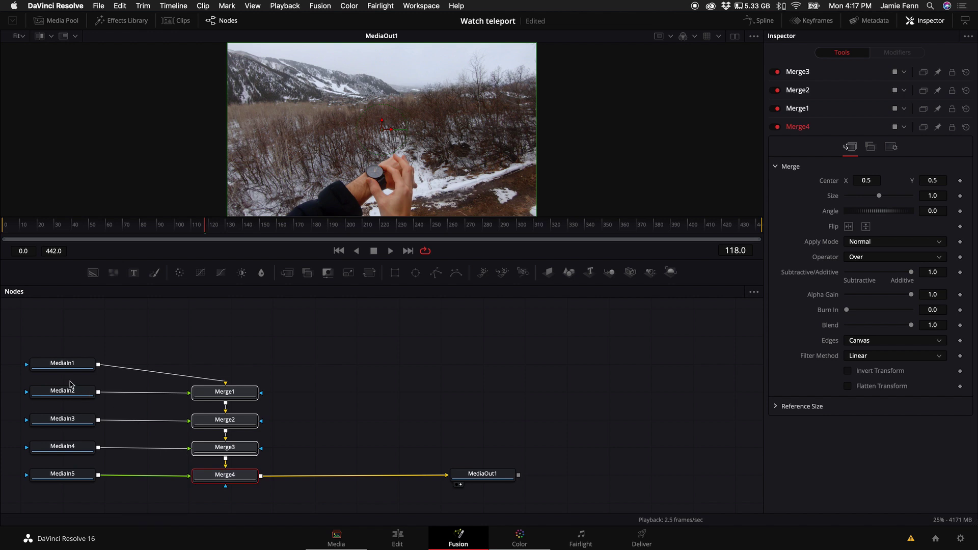
drag(70, 370, 71, 349)
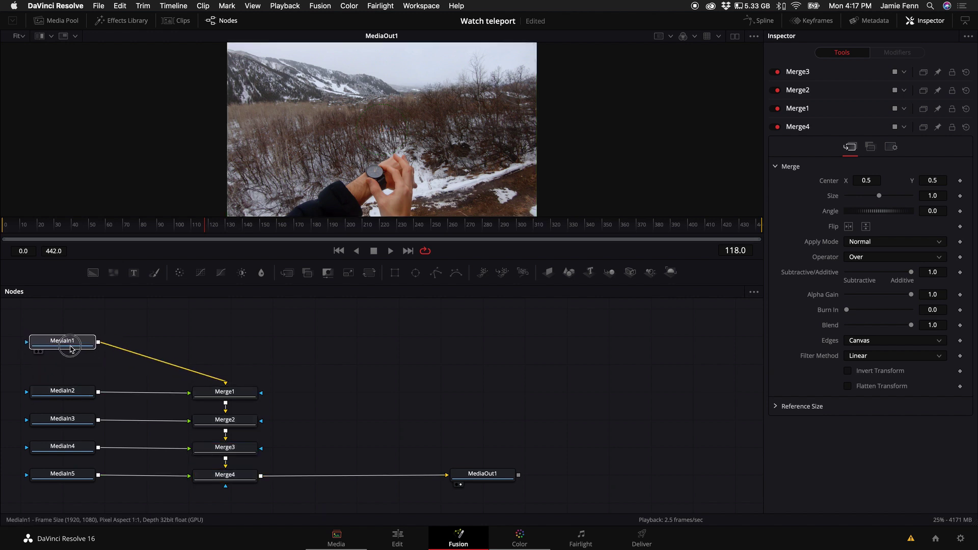
Step: Check MediaIn2 through MediaIn5 in turn and move the four Merge nodes back close to the MediaIn nodes
click(70, 393)
click(71, 420)
click(70, 447)
click(70, 475)
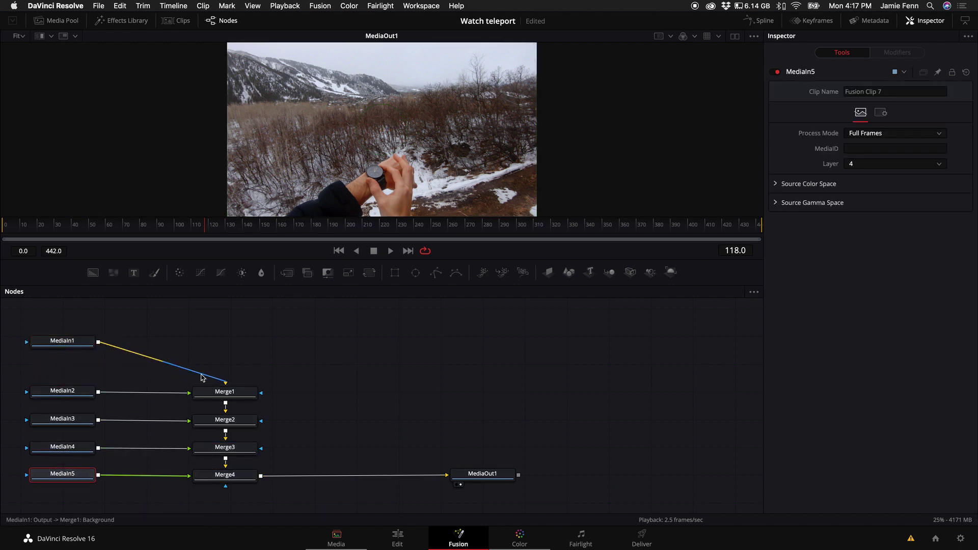
drag(260, 383, 193, 516)
drag(236, 476, 165, 473)
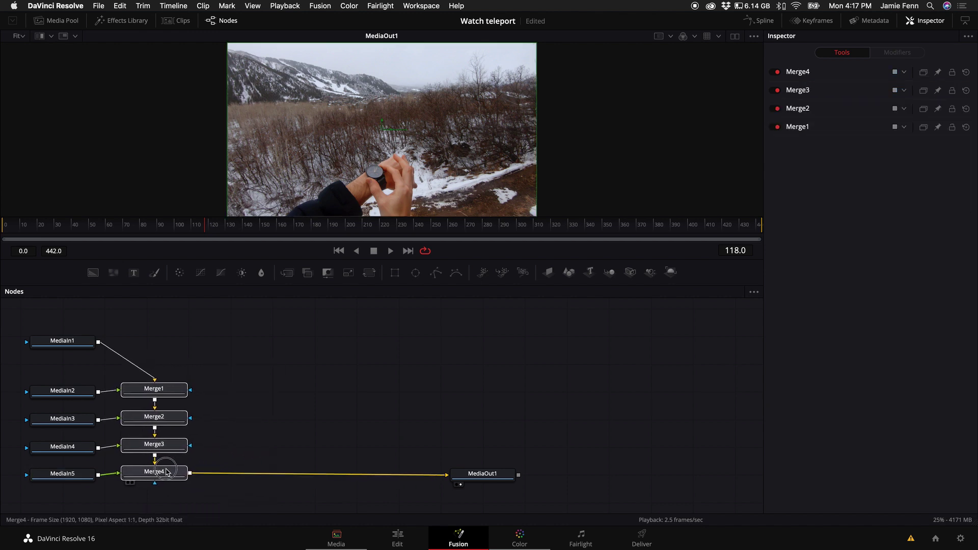
Step: Detach MediaIn1 and MediaOut1 from the Merge nodes and connect MediaIn1 directly to MediaOut1, leaving ample space between them
click(163, 354)
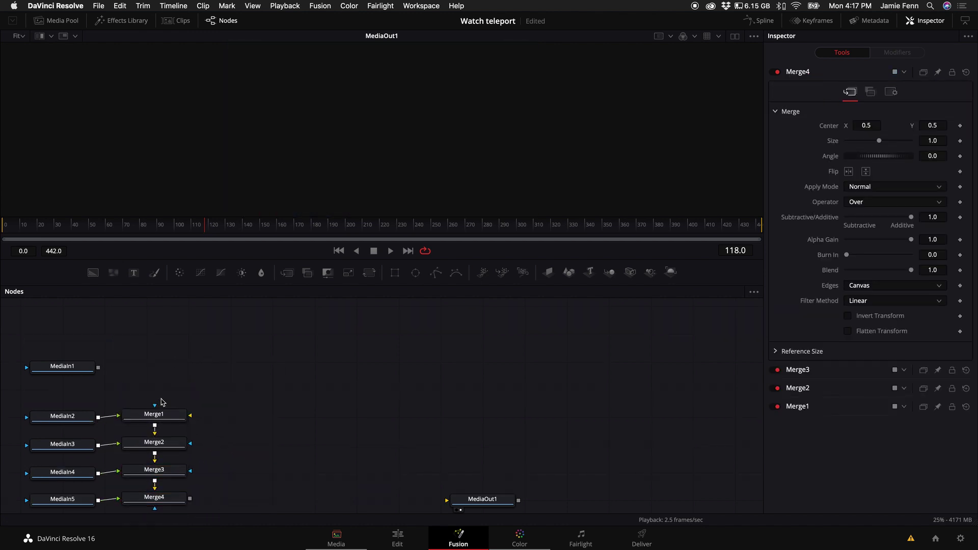
drag(79, 370, 557, 486)
drag(304, 481, 279, 483)
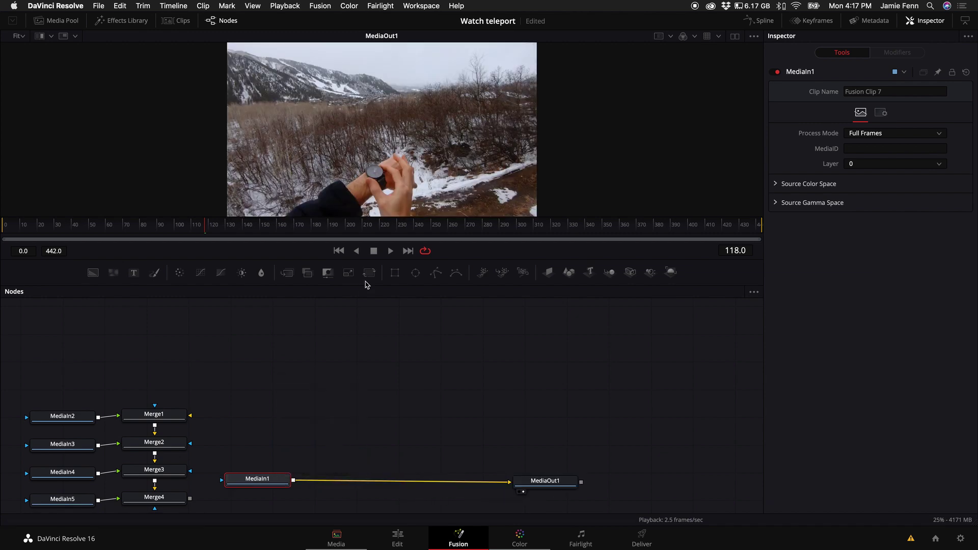
drag(534, 475, 632, 475)
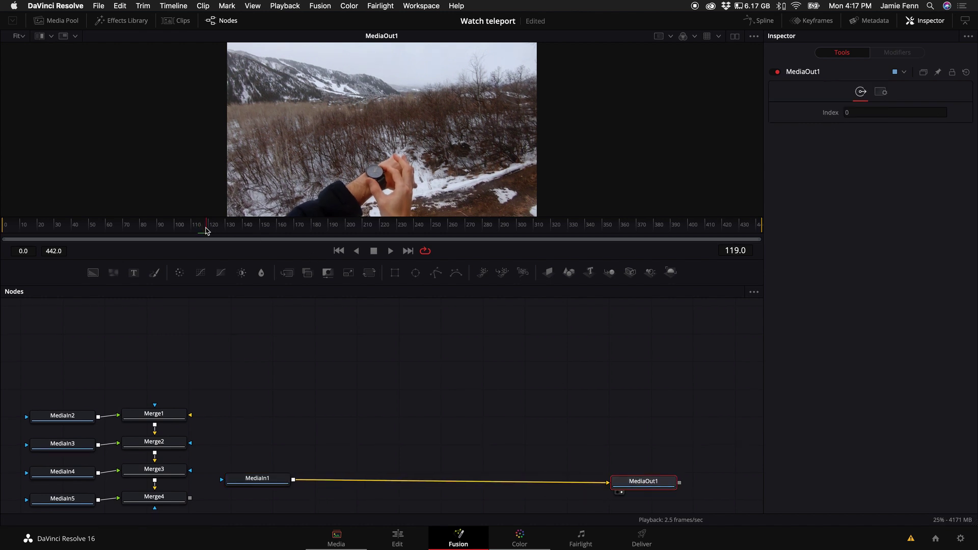
Step: Go to frame 116 and rename the MediaIn1 node to gopro
drag(206, 230, 201, 230)
click(267, 484)
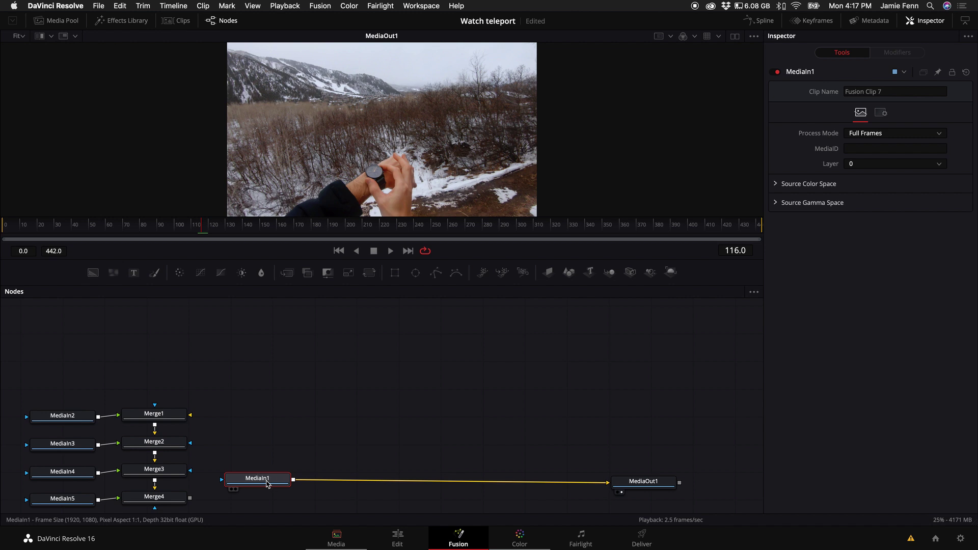
key(F2)
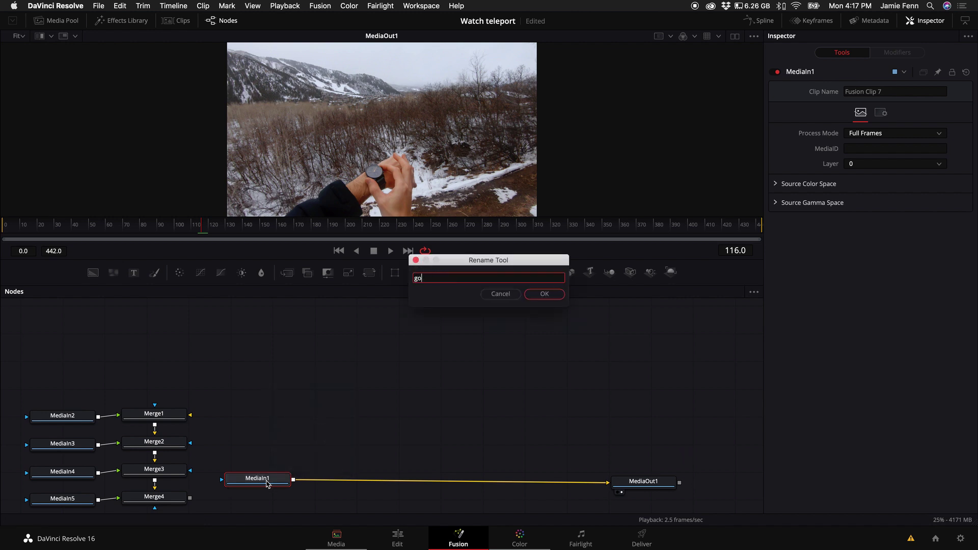
key(Return)
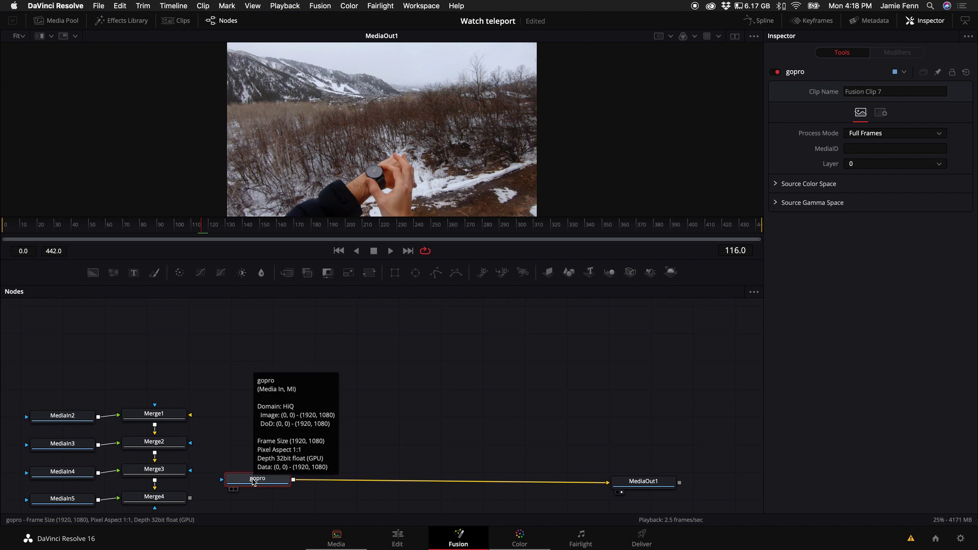
Step: Add a Planar Tracker node between gopro and MediaOut1
key(shift+space)
text(plan)
key(Return)
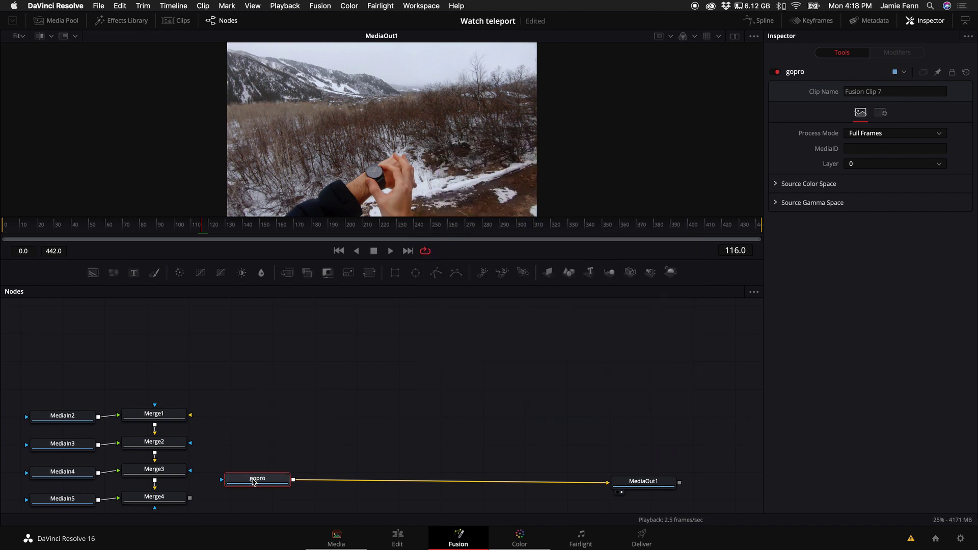
click(299, 275)
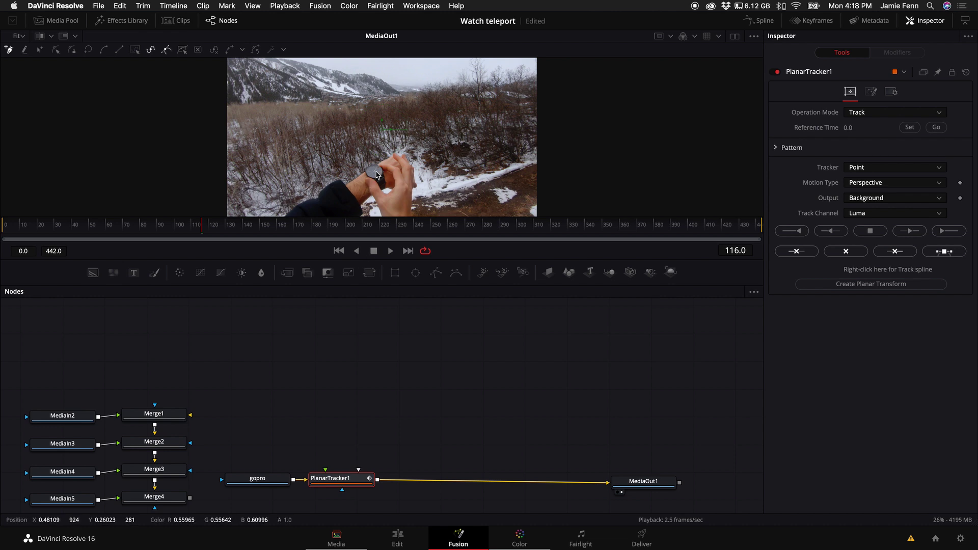
Step: Enlarge the viewer and draw a closed tracking shape around the watch face at frame 116
scroll(377, 174, up, 6)
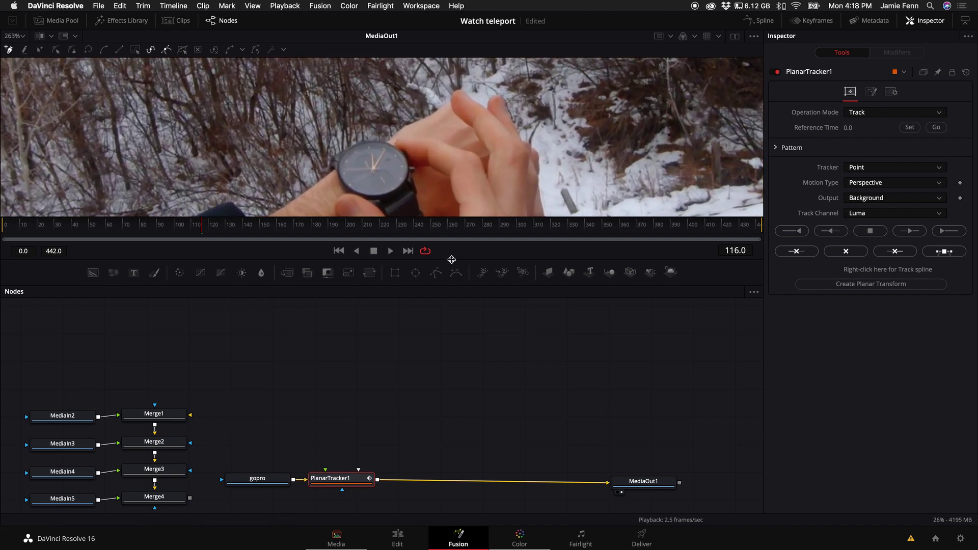
drag(451, 259, 455, 355)
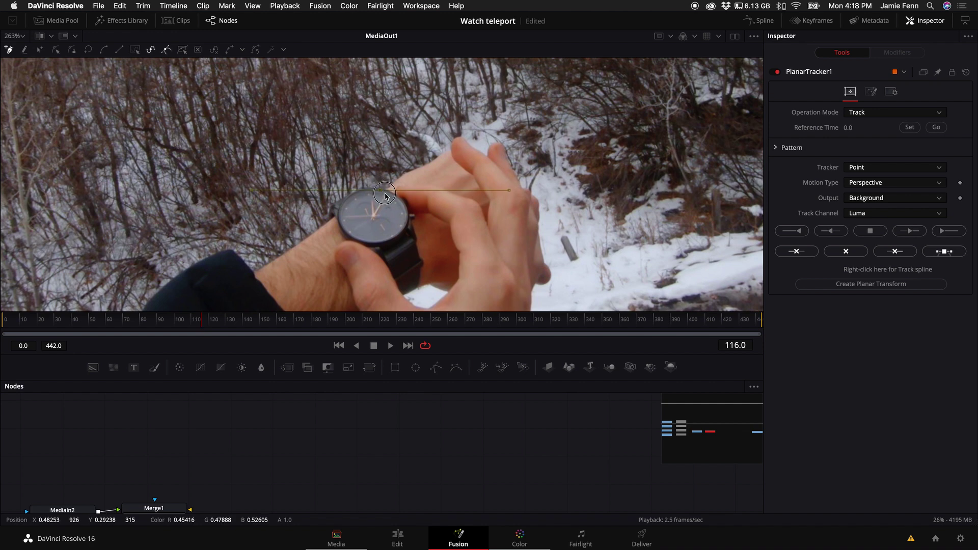
click(380, 190)
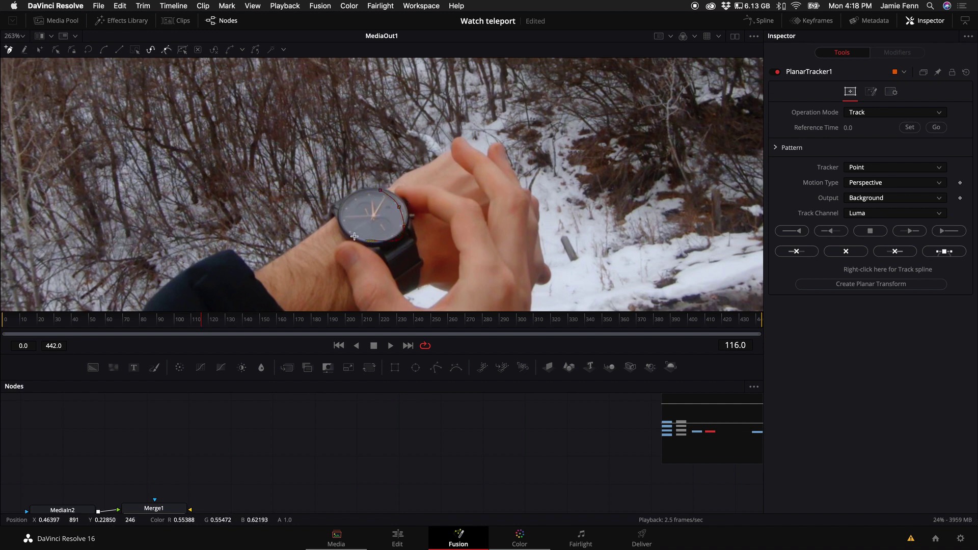
click(348, 234)
click(338, 213)
click(351, 196)
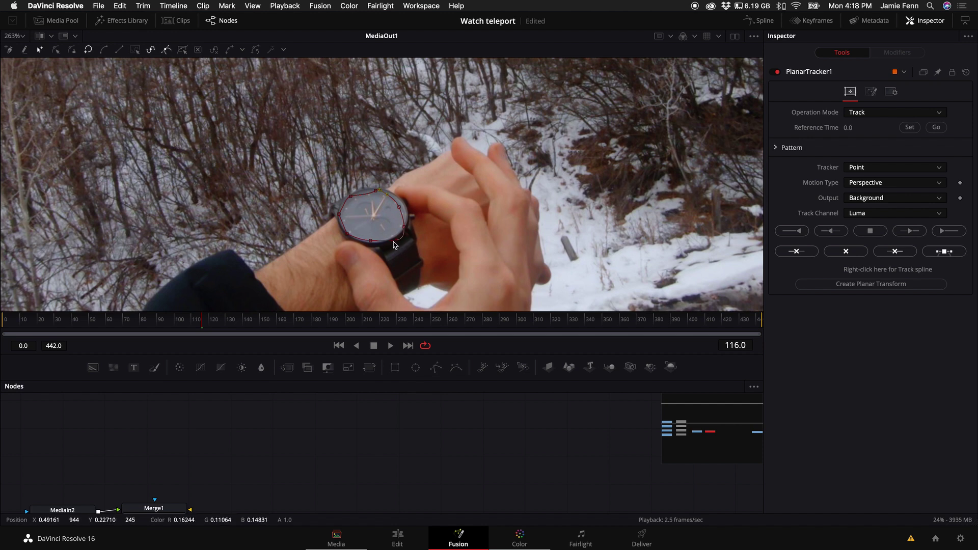
Step: Set the planar tracker's reference time to frame 116, its tracker to Hybrid Point/Area and its motion type to Translation
drag(398, 241, 398, 244)
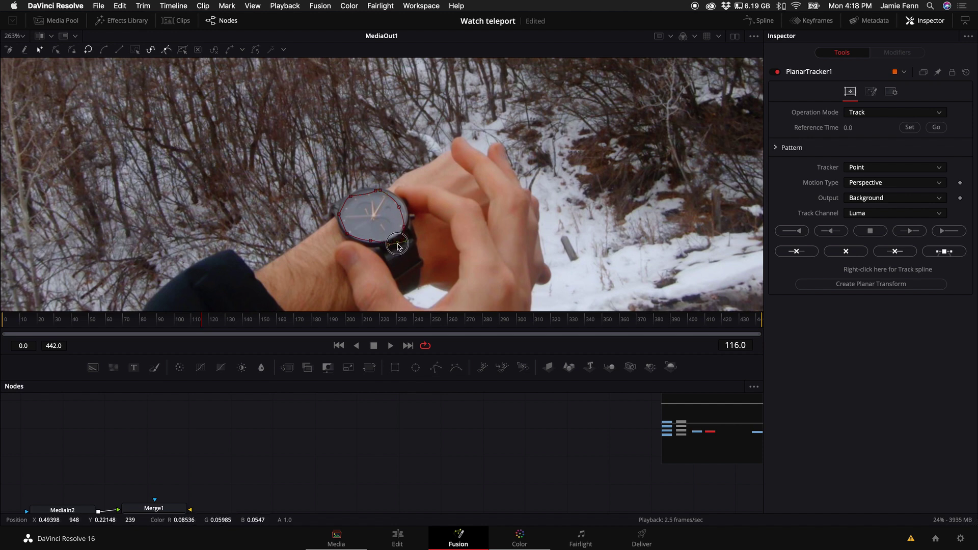
scroll(398, 247, down, 4)
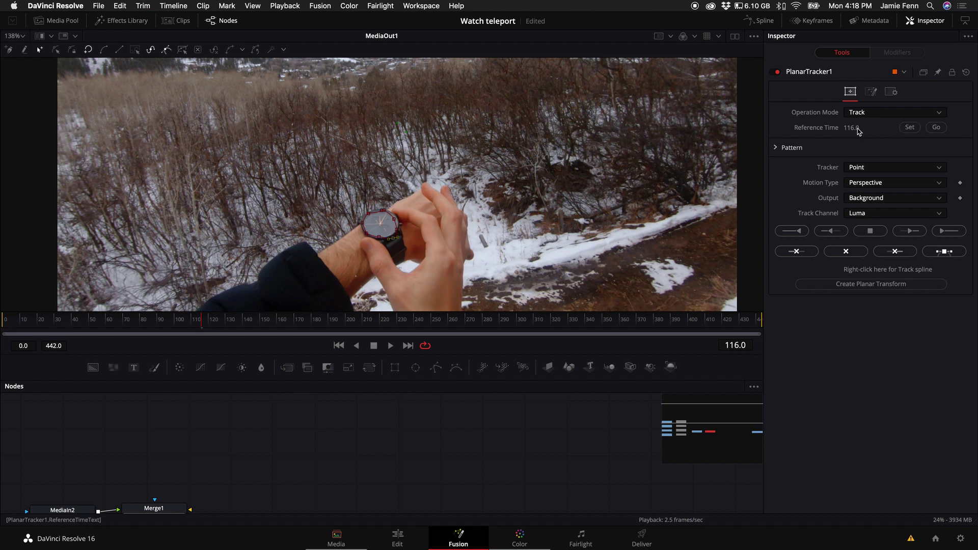
click(873, 168)
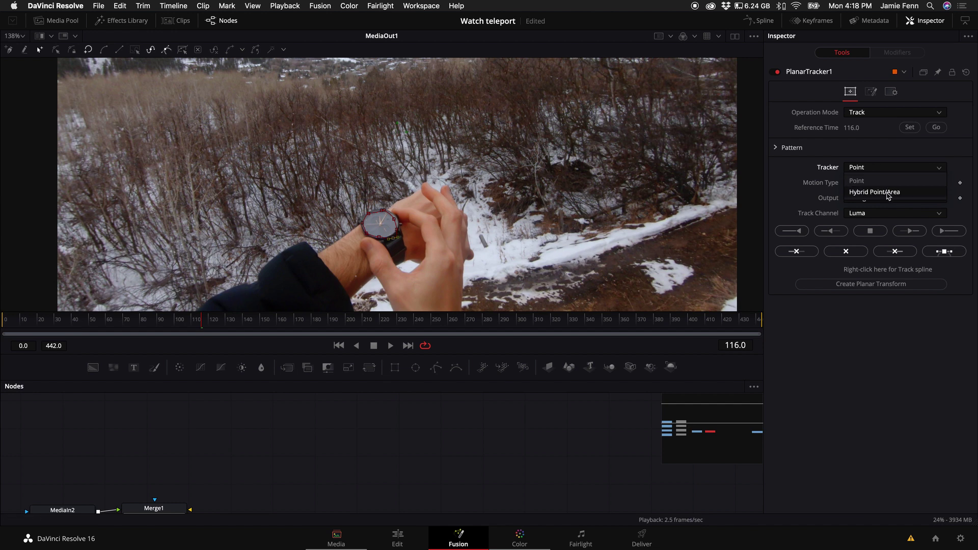
click(887, 193)
click(864, 184)
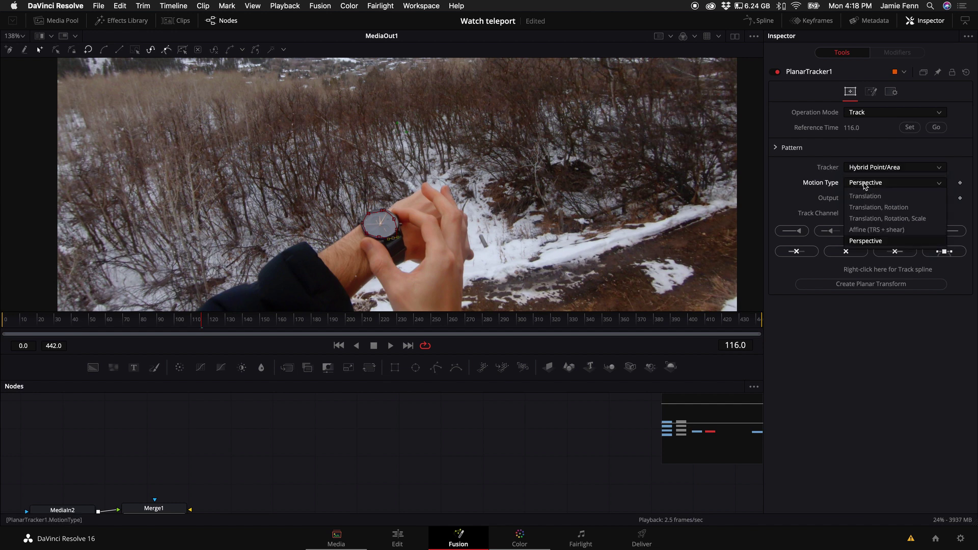
click(869, 197)
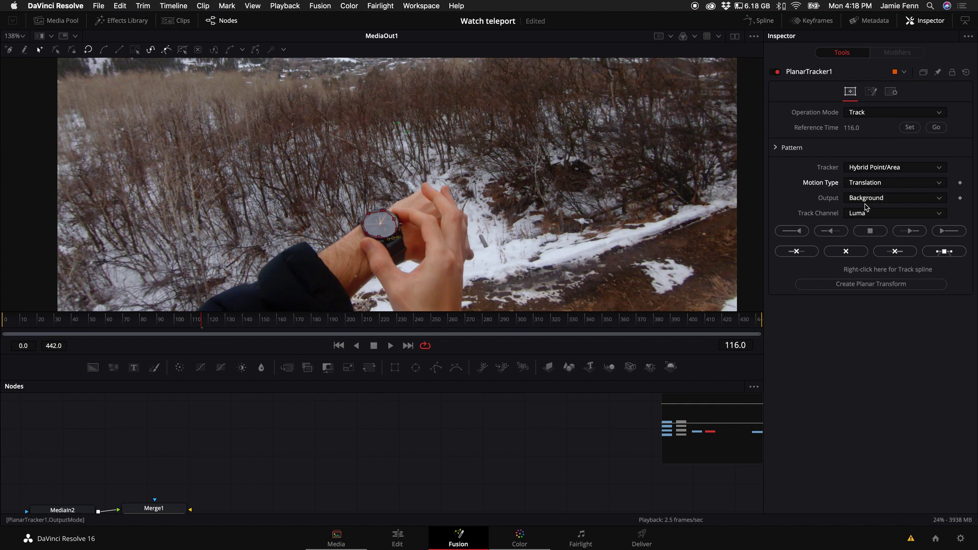
Step: Track the watch face forward from frame 116 to frame 190, then step back to frame 189
scroll(442, 249, down, 3)
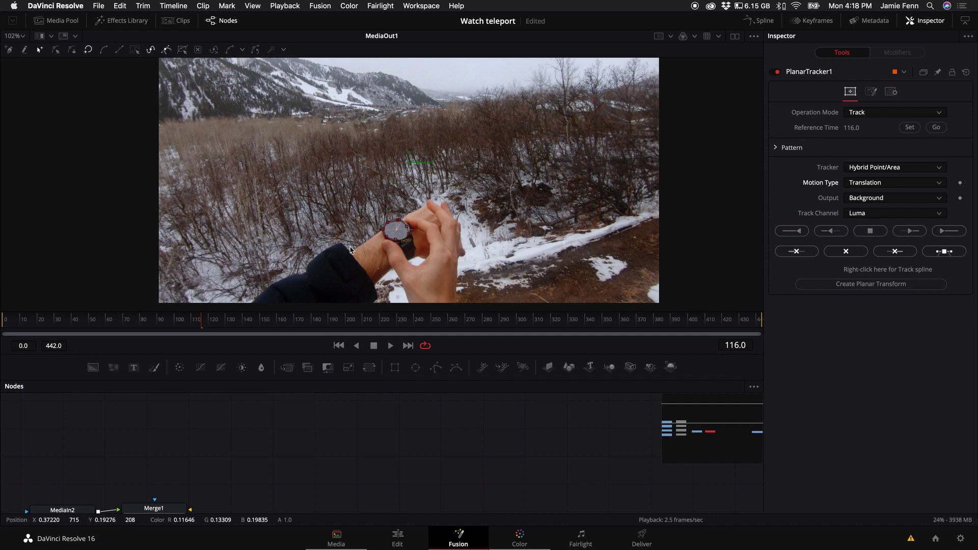
click(954, 234)
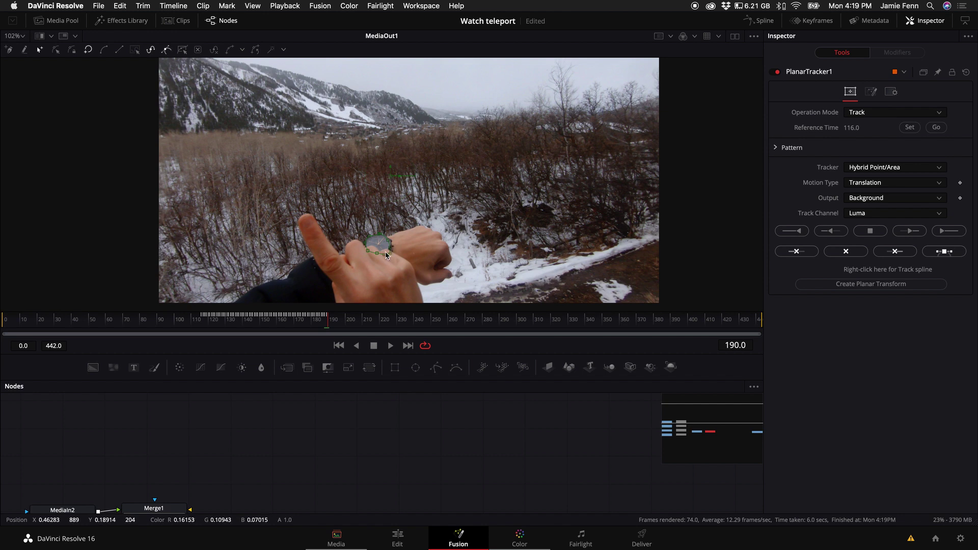
key(Left)
key(Right)
key(Left)
Step: Create a Planar Transform node from the track and place it above the connection between PlanarTracker1 and MediaOut1
scroll(399, 266, down, 2)
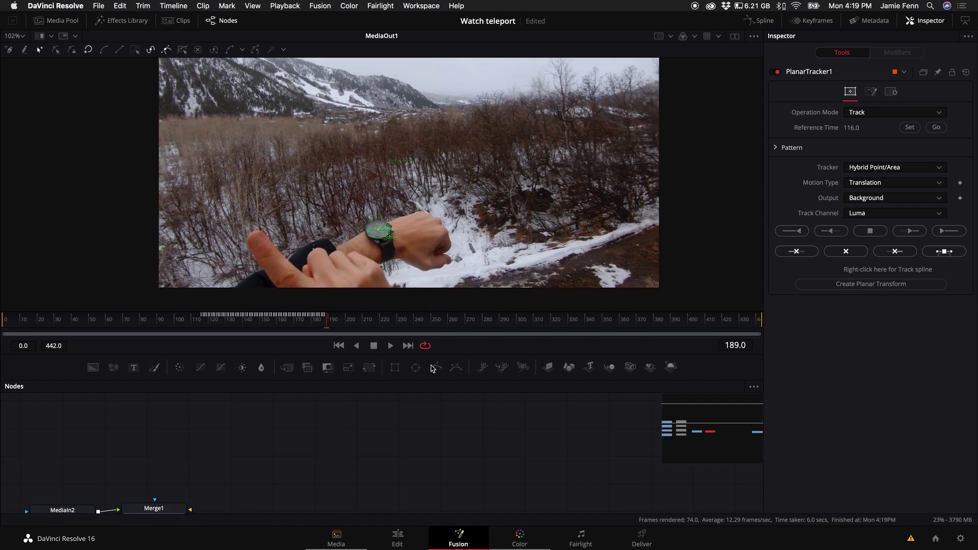
drag(446, 355, 450, 238)
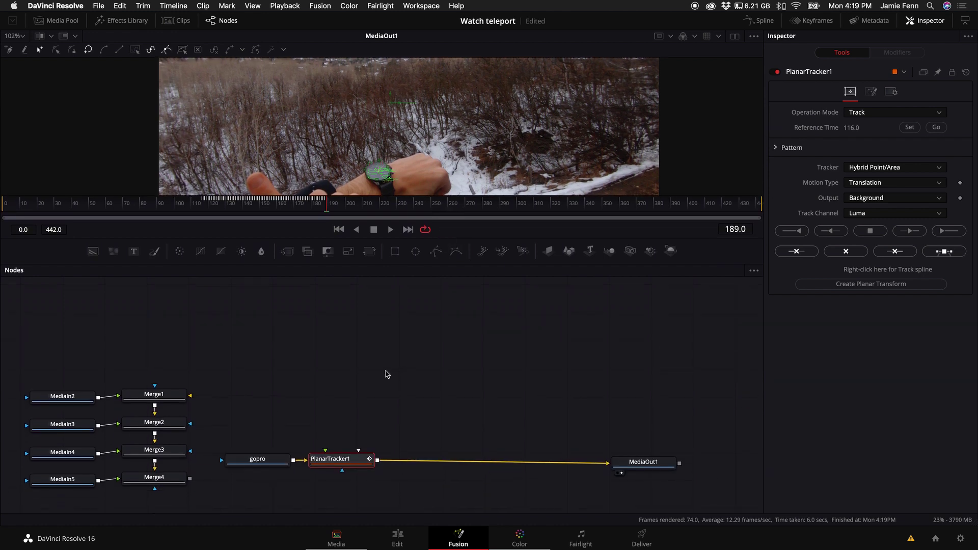
click(898, 287)
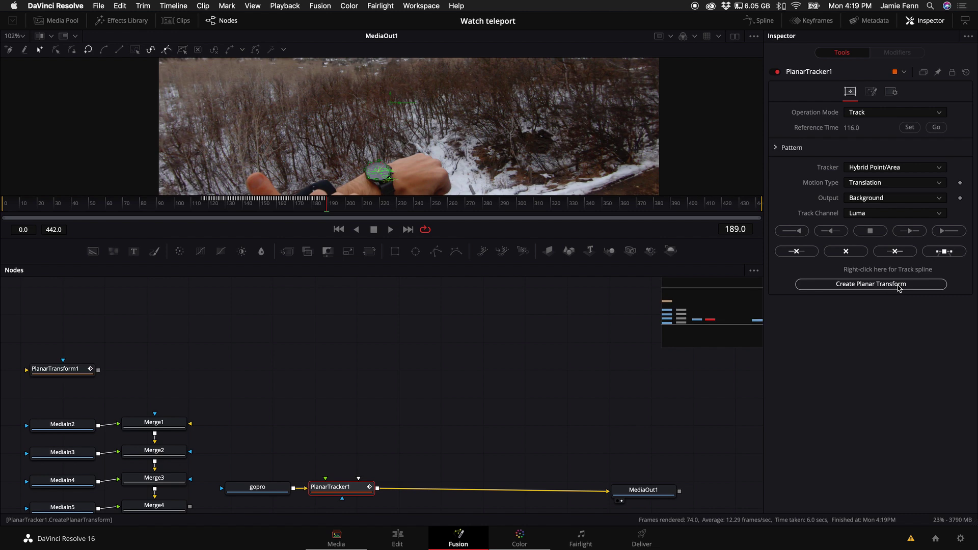
drag(72, 370, 437, 423)
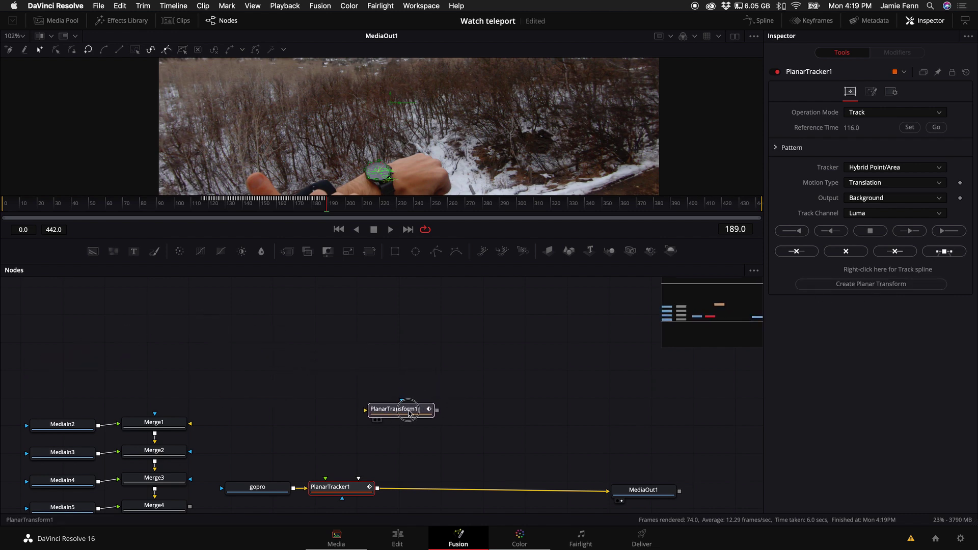
Step: Move PlanarTracker1 and MediaOut1 further from gopro to leave space between them, and reposition PlanarTransform1 above that gap
drag(352, 491, 567, 488)
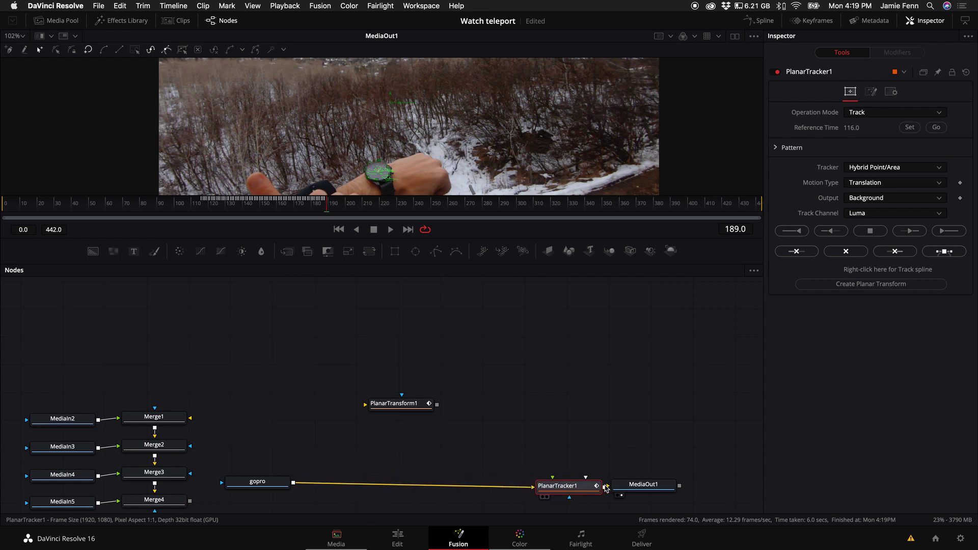
drag(640, 485, 748, 480)
drag(541, 488, 643, 481)
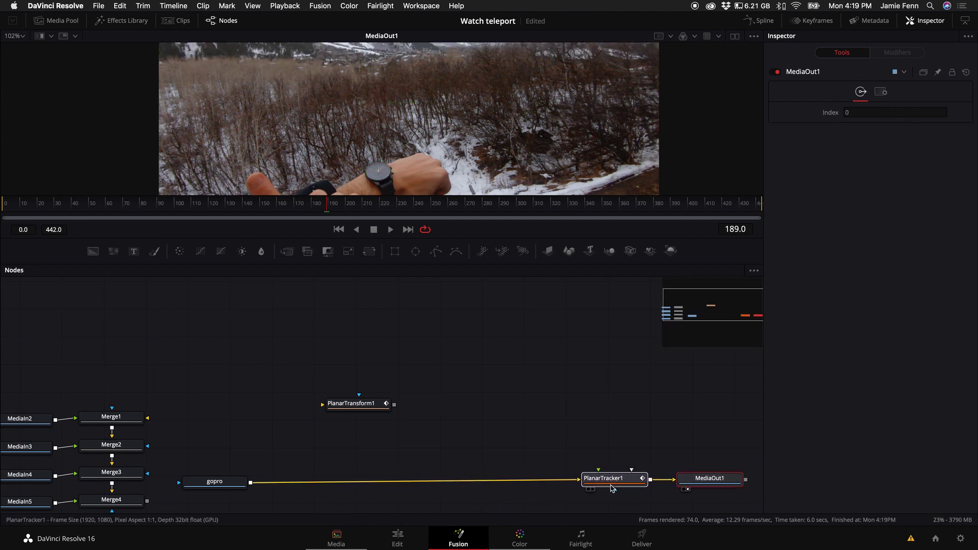
scroll(407, 433, left, 3)
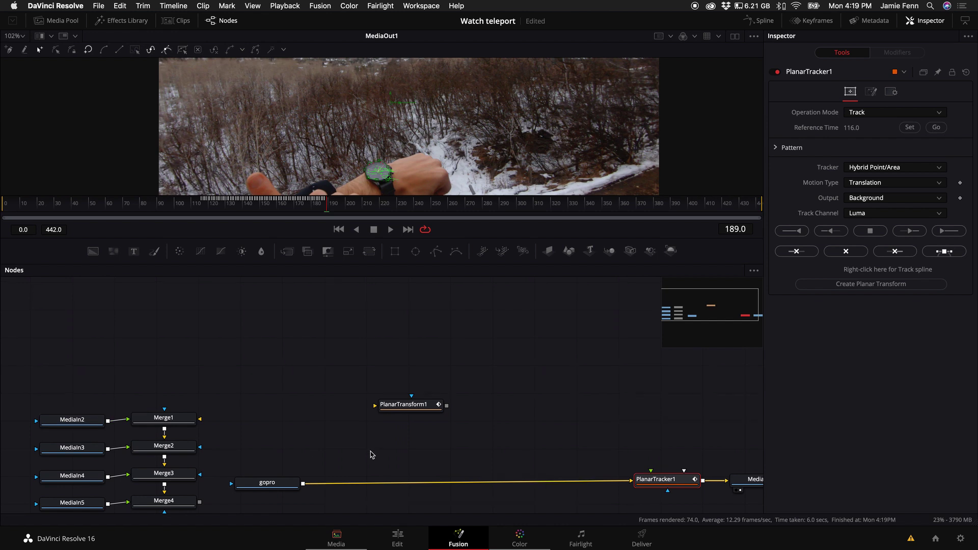
scroll(375, 451, up, 1)
drag(409, 418, 385, 421)
scroll(356, 416, down, 1)
Step: Insert Merge1 between gopro and PlanarTracker1, and connect MediaIn2 to Merge1 as its foreground
drag(219, 349, 38, 446)
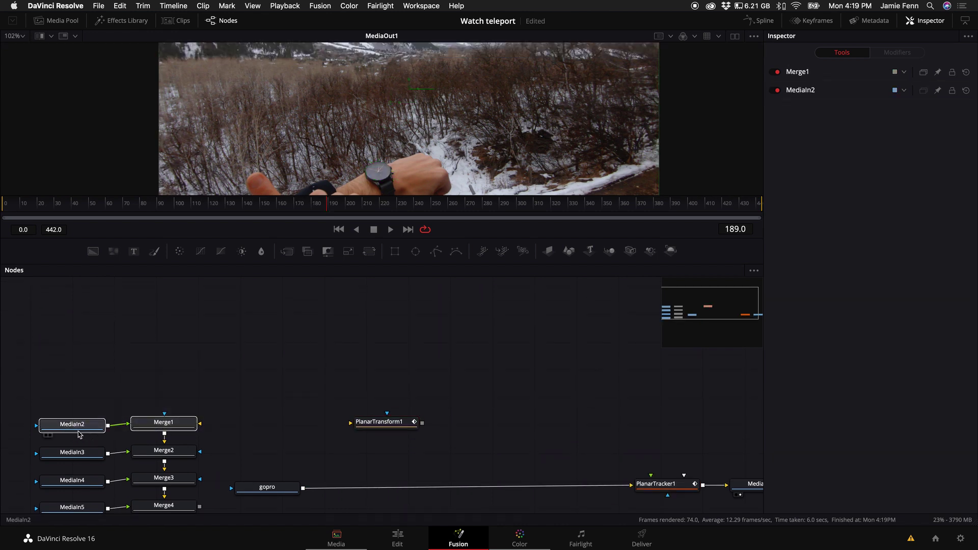
drag(100, 427, 469, 484)
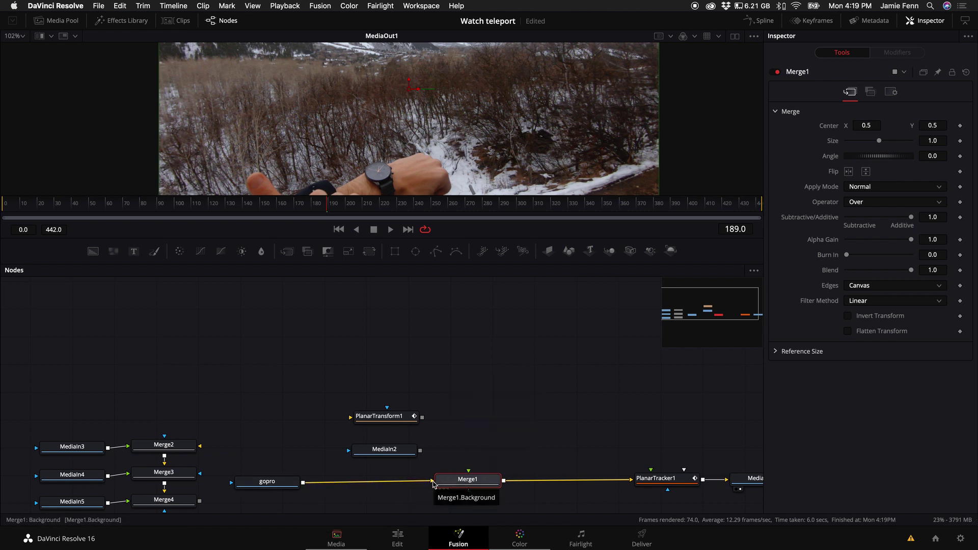
drag(419, 450, 467, 474)
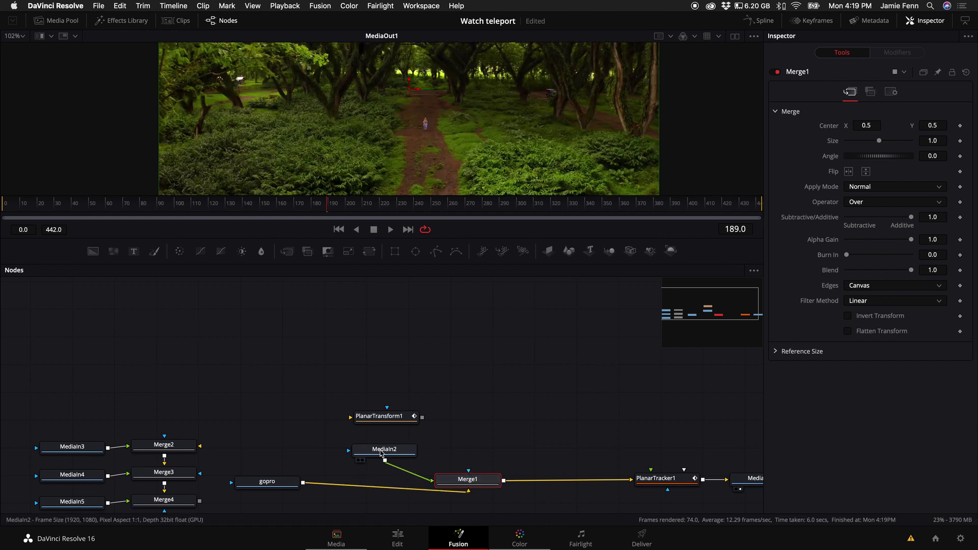
Step: Insert PlanarTransform1 between MediaIn2 and Merge1, and move both nodes further up from Merge1
drag(381, 452, 412, 454)
mouse_move(396, 413)
mouse_down()
mouse_move(375, 396)
mouse_move(396, 414)
mouse_up()
drag(403, 450, 419, 437)
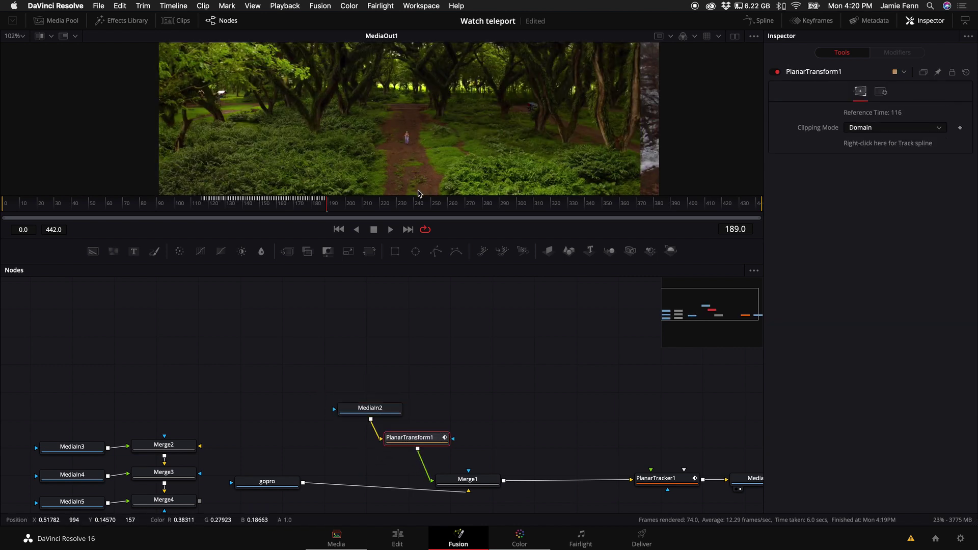
scroll(418, 194, down, 3)
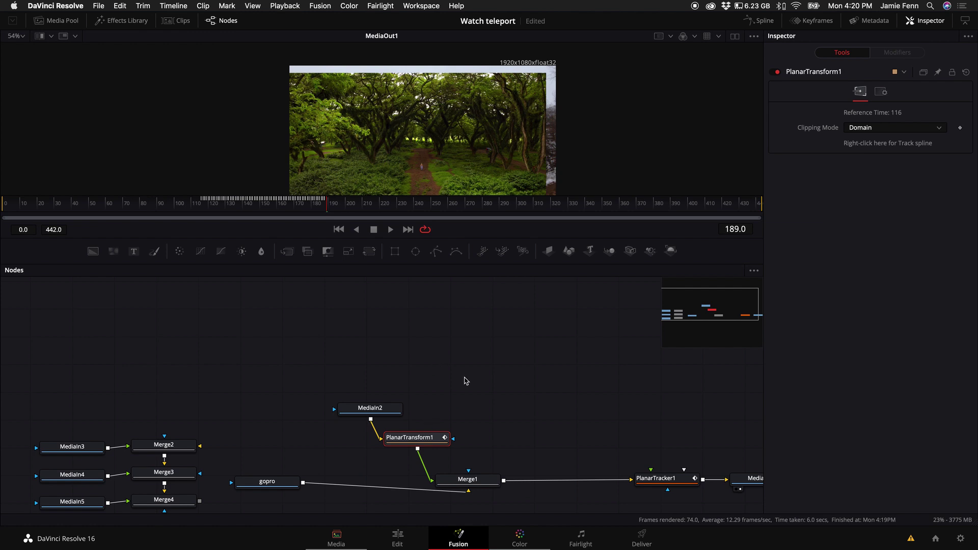
drag(466, 381, 338, 438)
drag(431, 443, 379, 384)
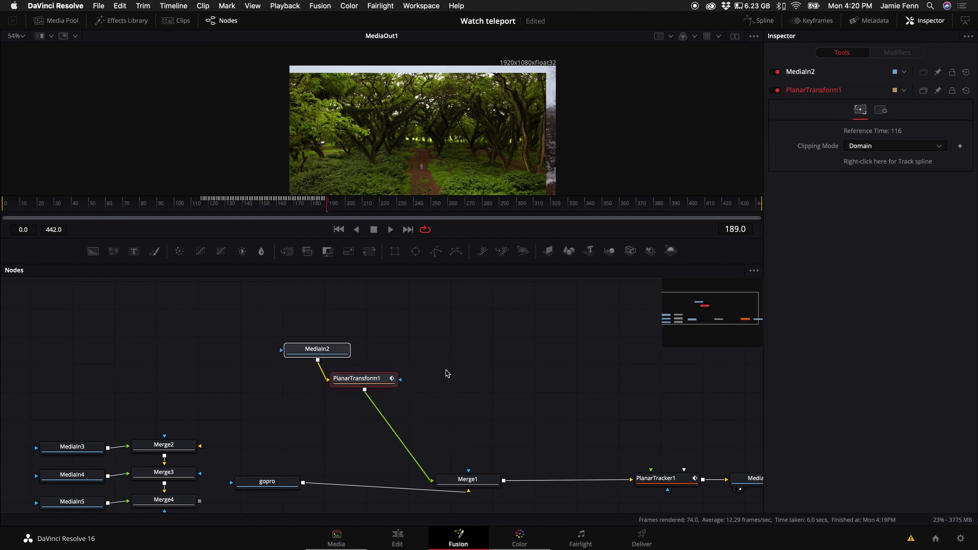
Step: Add a Transform node between PlanarTransform1 and Merge1
click(379, 384)
key(shift+space)
text(plan)
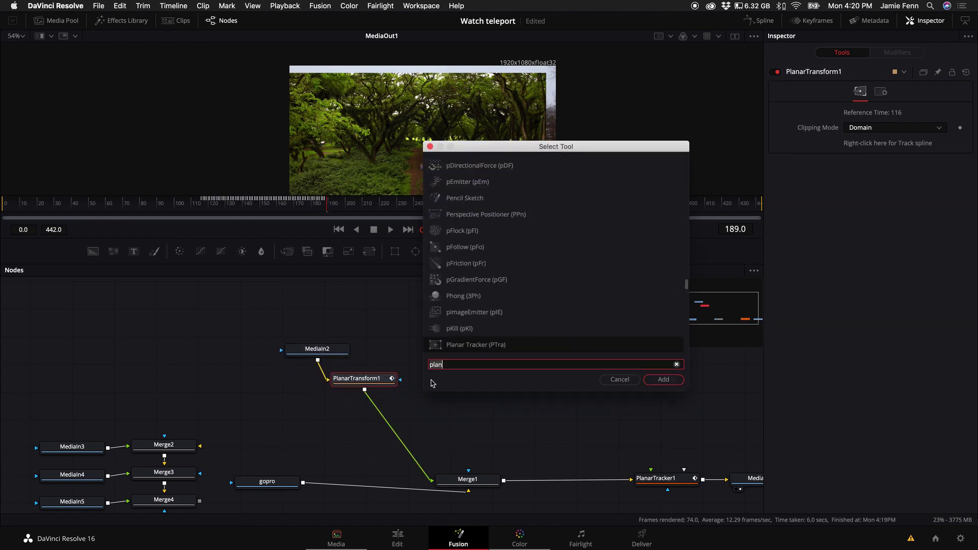
key(BackSpace)
key(BackSpace)
key(BackSpace)
key(BackSpace)
text(tran)
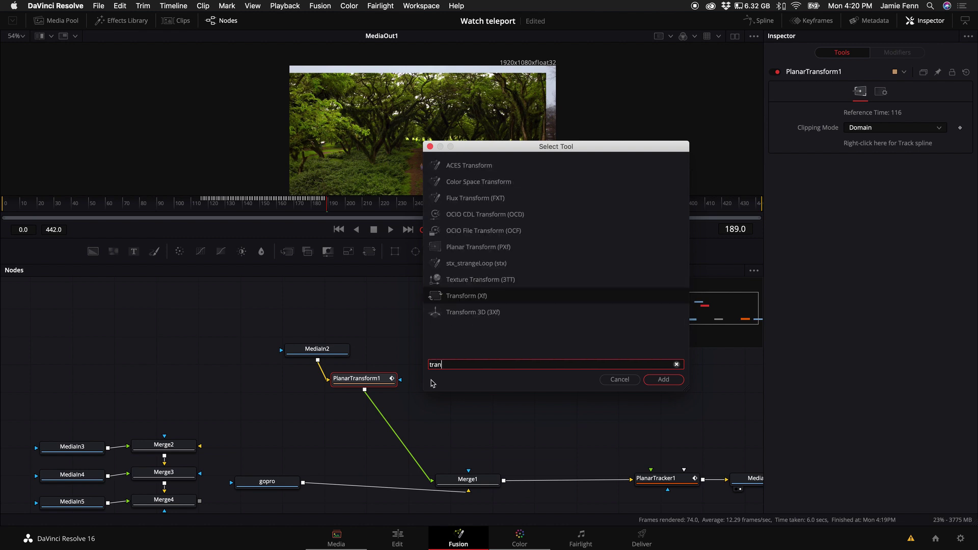
key(Return)
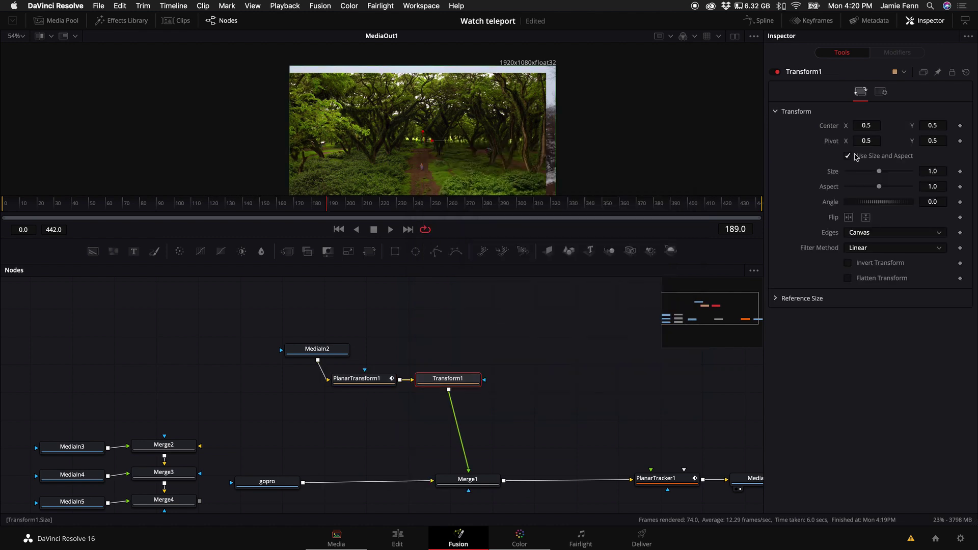
Step: Scale the forest clip in Transform1 to about 0.454 and move its center to about X 0.433, Y 0.649
drag(935, 171, 755, 216)
drag(605, 237, 607, 354)
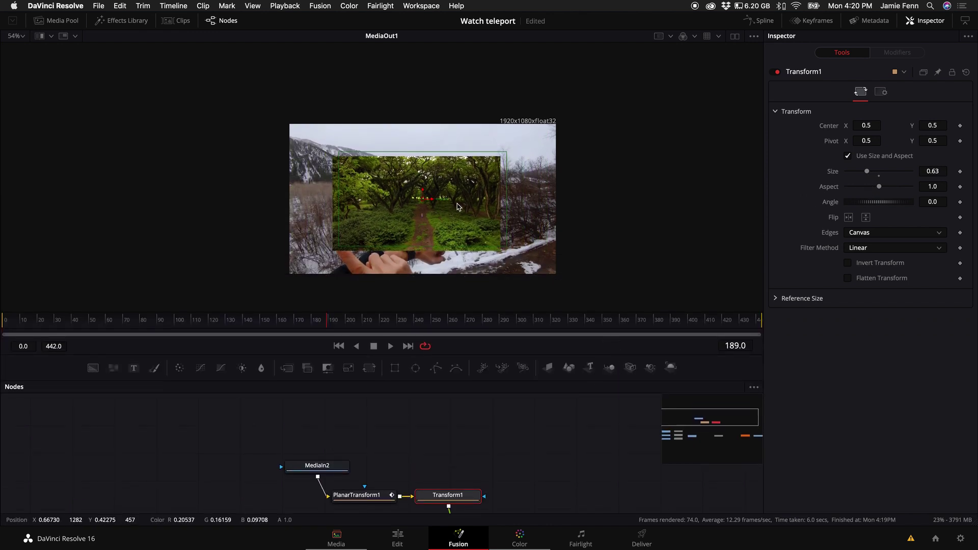
drag(933, 171, 838, 184)
drag(423, 202, 406, 182)
Step: Play back the tracked range to check how the forest clip follows the watch, and go to frame 122
drag(316, 324, 234, 328)
key(space)
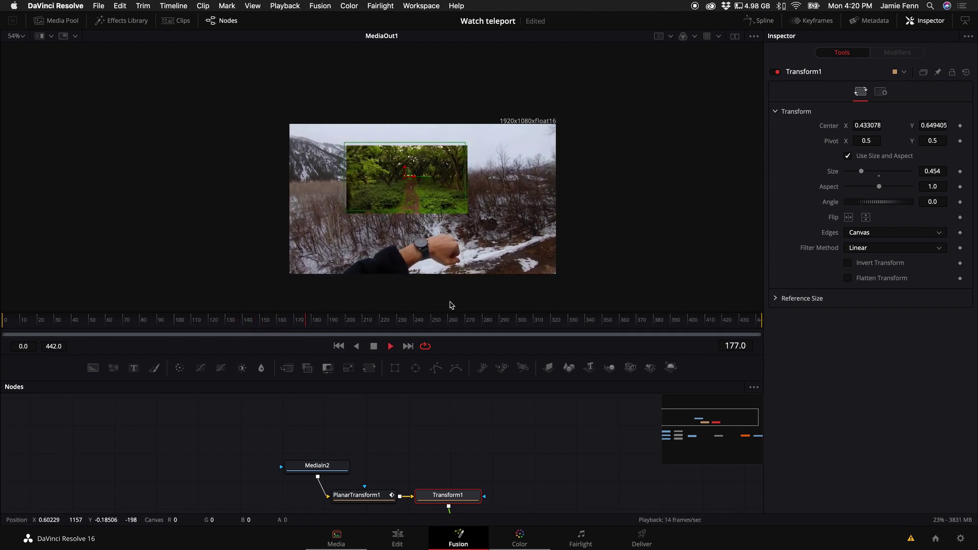
key(space)
click(377, 497)
key(space)
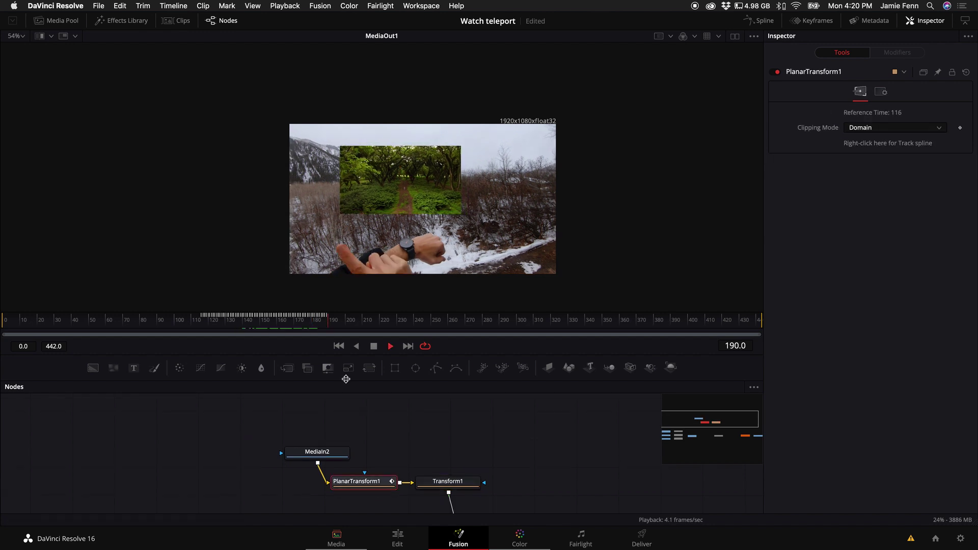
mouse_move(267, 320)
mouse_down()
mouse_move(220, 321)
mouse_move(267, 331)
mouse_up()
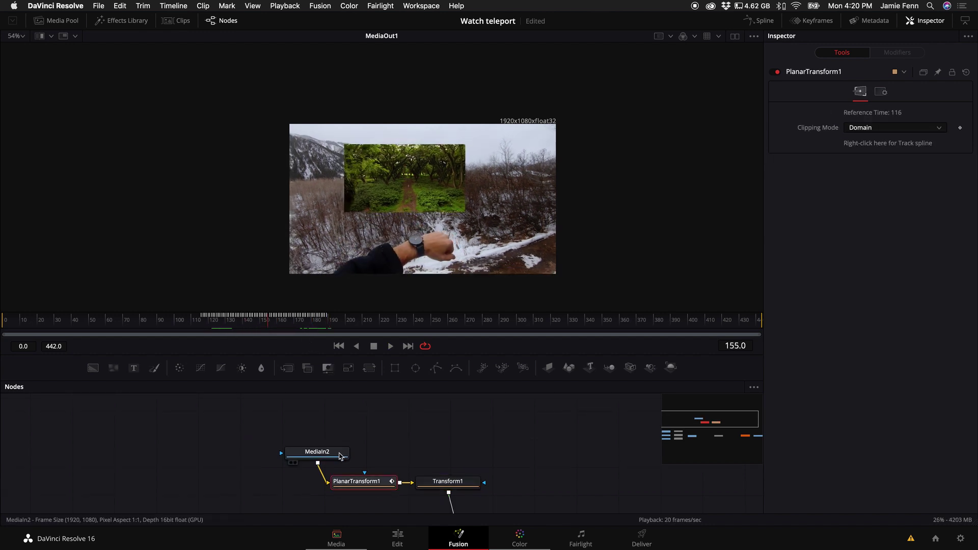
click(204, 321)
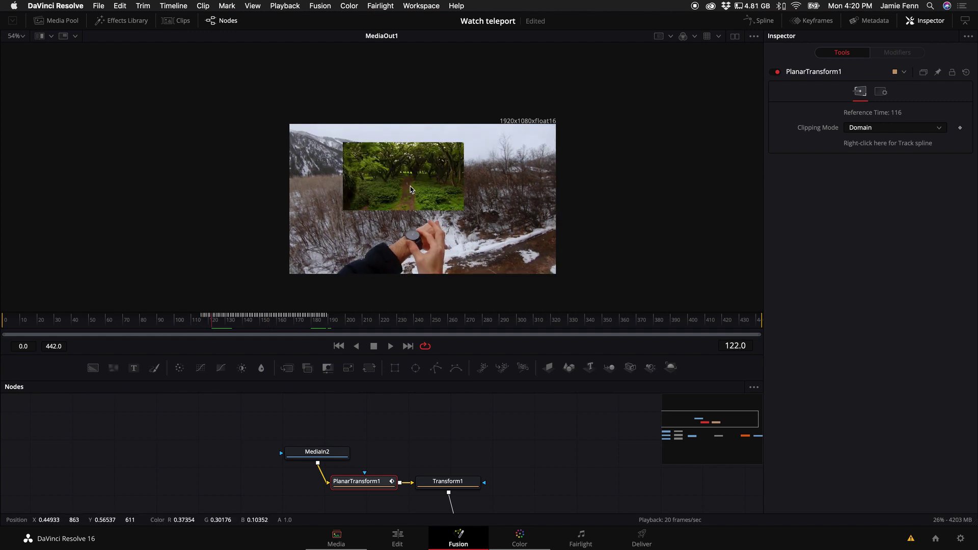
Step: Move the MediaIn2 node away from PlanarTransform1 and rename it to grass
drag(339, 456, 255, 468)
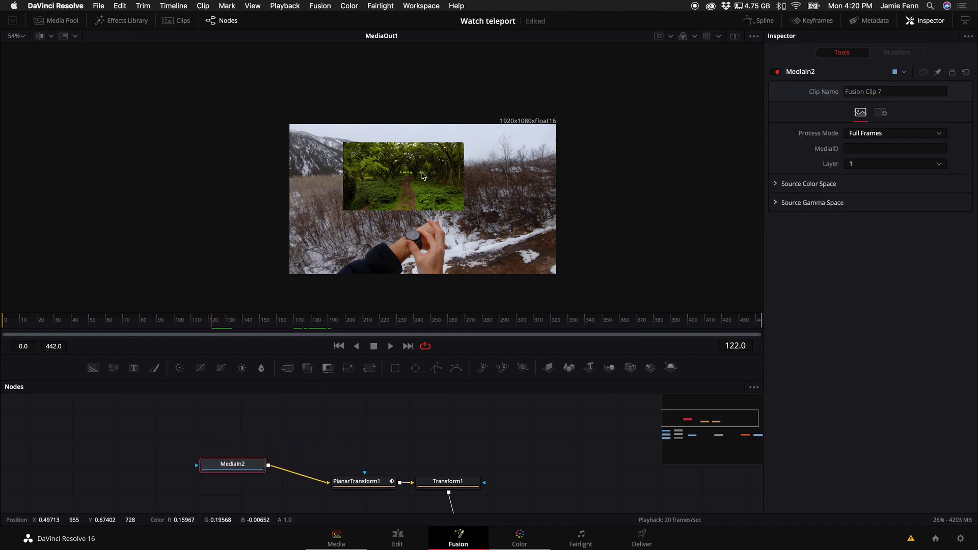
key(F2)
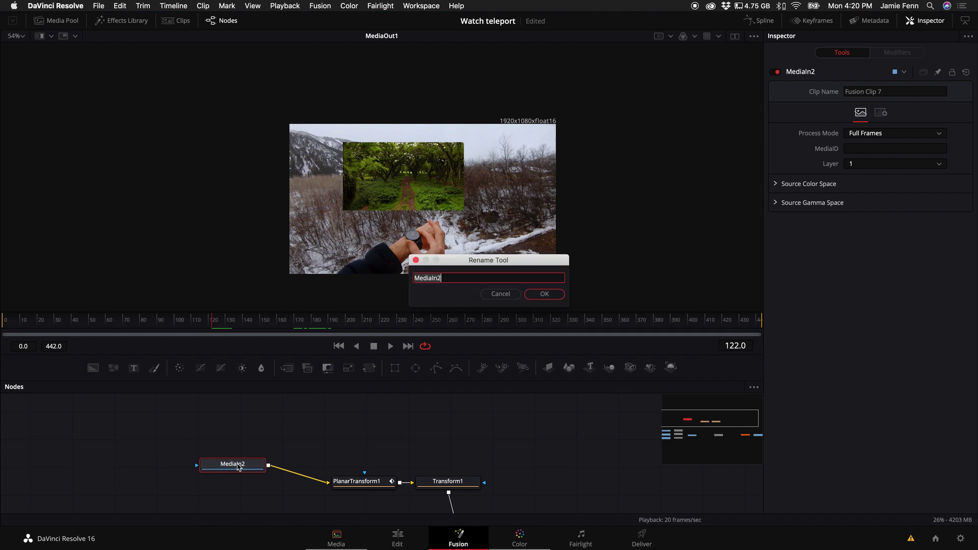
key(Return)
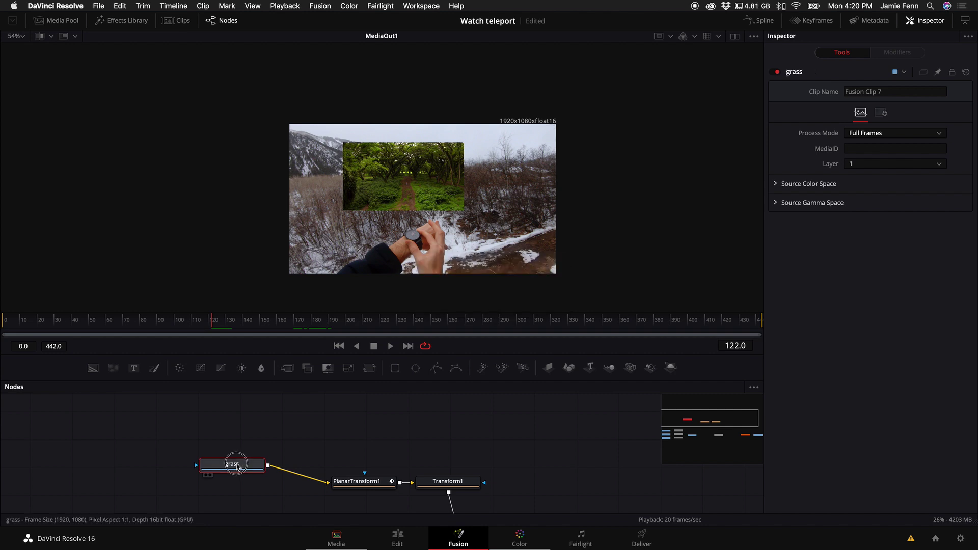
drag(238, 466, 242, 464)
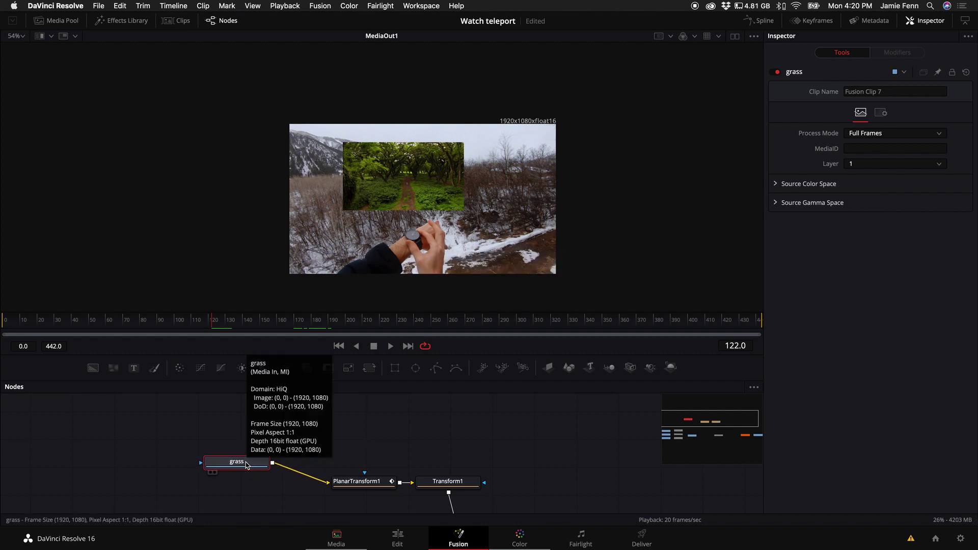
Step: Add a Grid Warp node between grass and PlanarTransform1
key(shift+space)
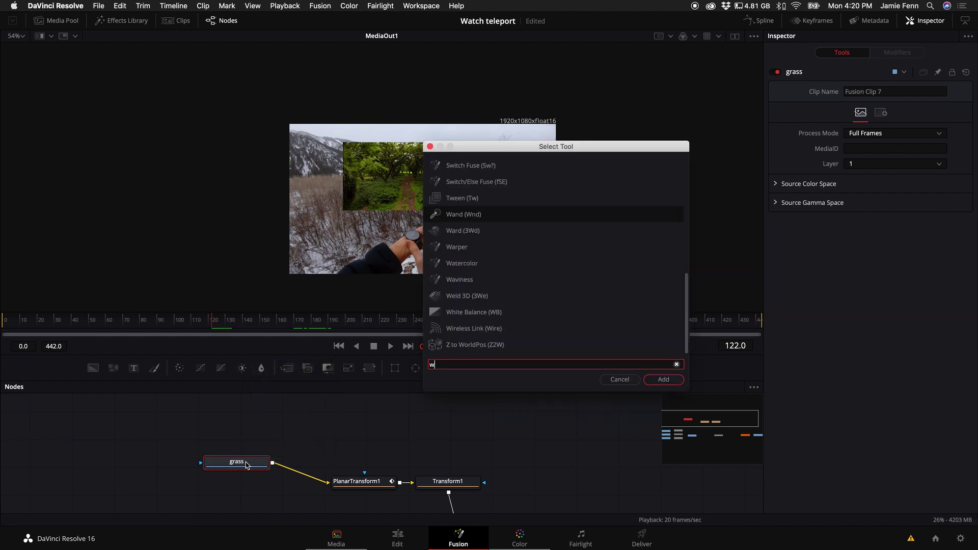
text(warp)
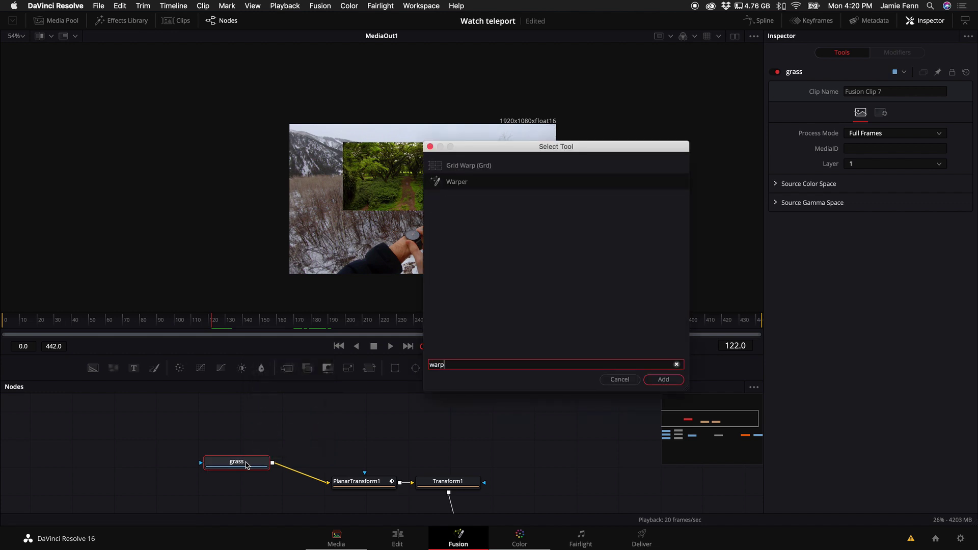
click(461, 166)
click(663, 379)
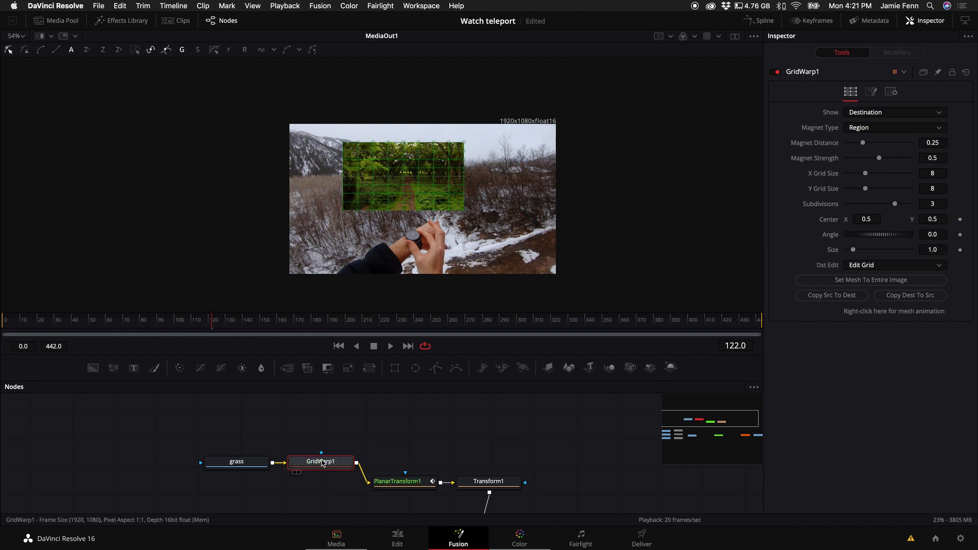
Step: Set the X and Y grid size of GridWarp1 to 1 so the mesh has only four corner points
drag(313, 467, 310, 473)
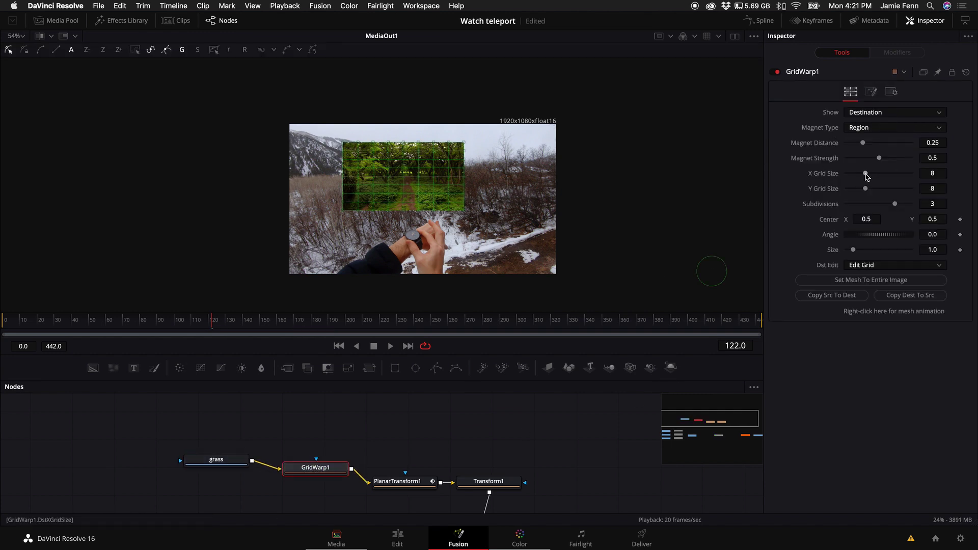
drag(866, 174, 793, 182)
drag(866, 188, 784, 197)
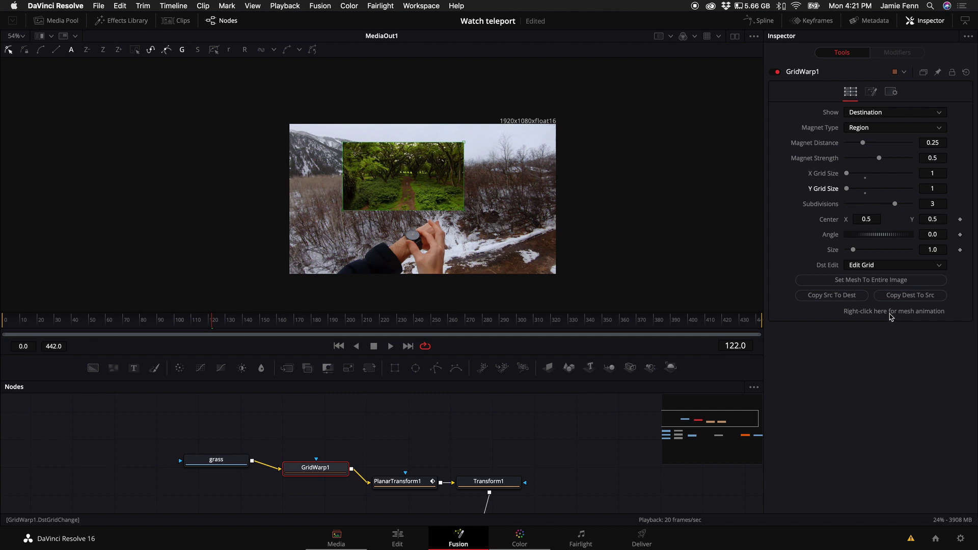
Step: Enable mesh animation on GridWarp1 at frame 122 and pull the two lower corners inward to form an inverted triangle above the watch
right_click(892, 316)
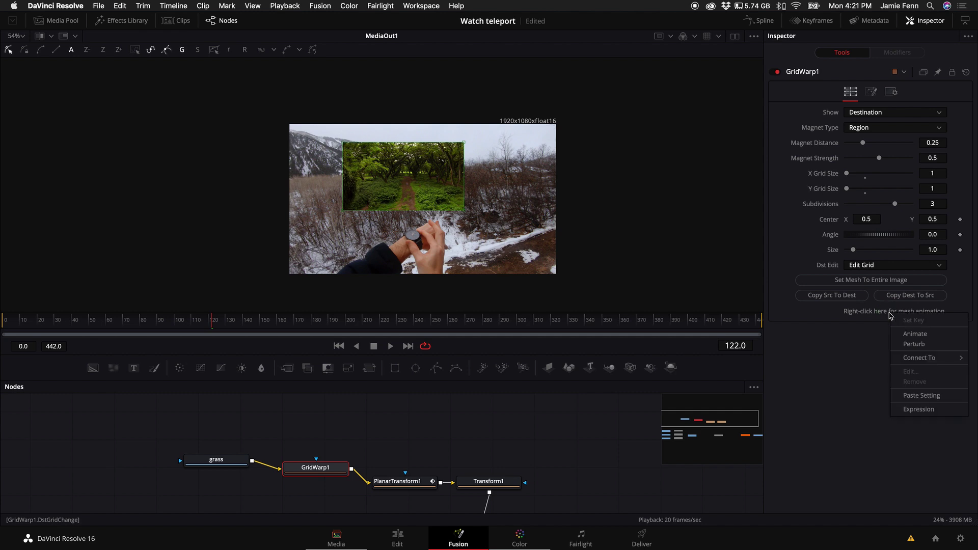
click(926, 339)
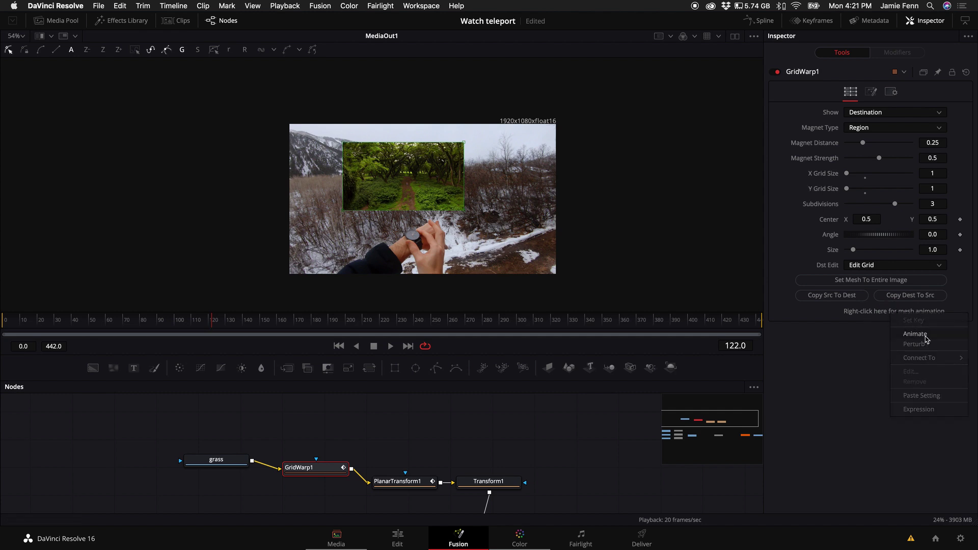
drag(344, 213, 436, 259)
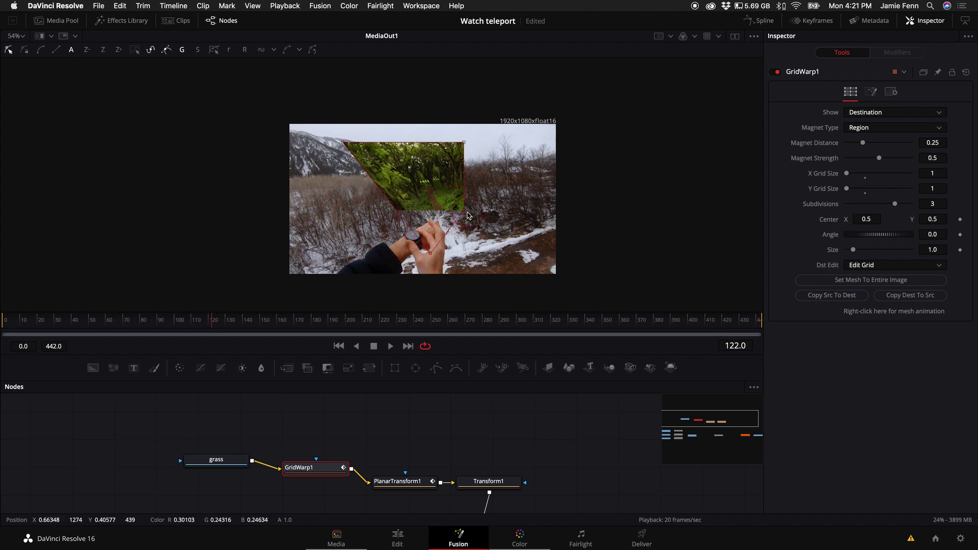
drag(463, 210, 373, 261)
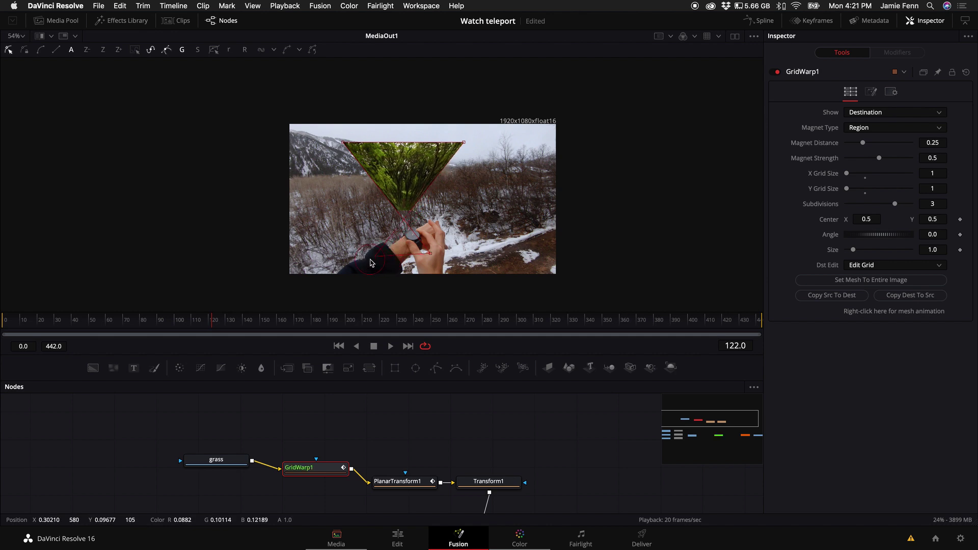
Step: Keyframe Transform1 at frame 122 with size 0.16 and center about X 0.464, Y 0.334, placing the clip on the watch
scroll(479, 435, down, 1)
click(492, 468)
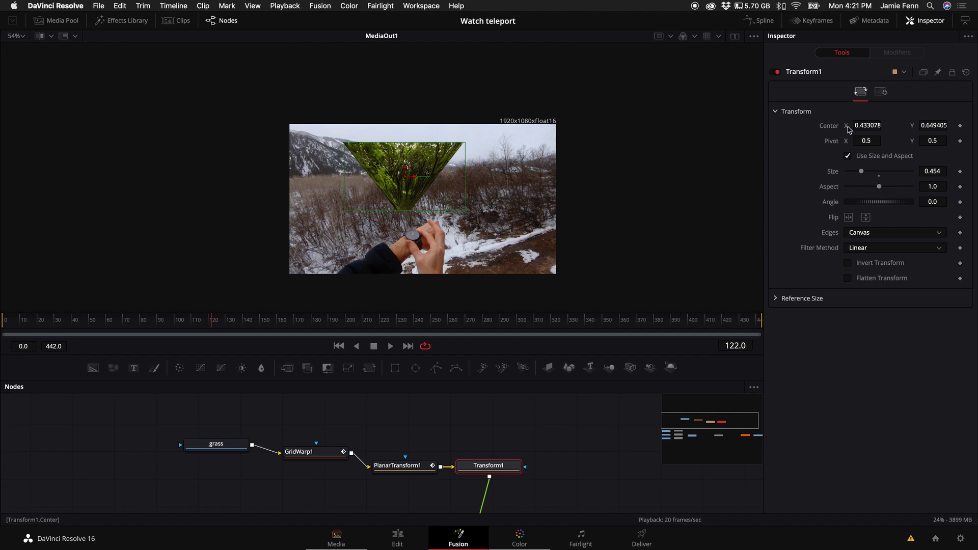
click(960, 126)
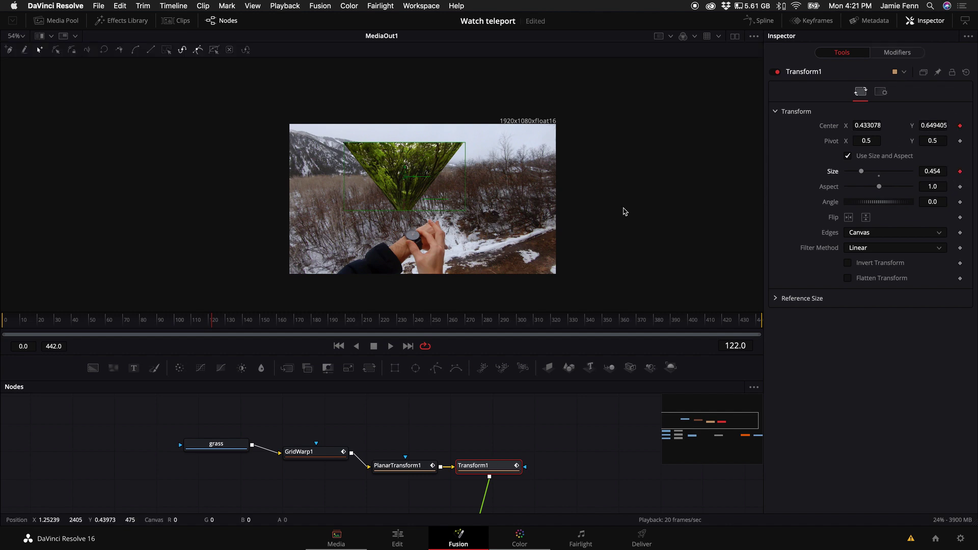
drag(405, 181, 417, 208)
drag(862, 174, 851, 172)
drag(418, 203, 414, 227)
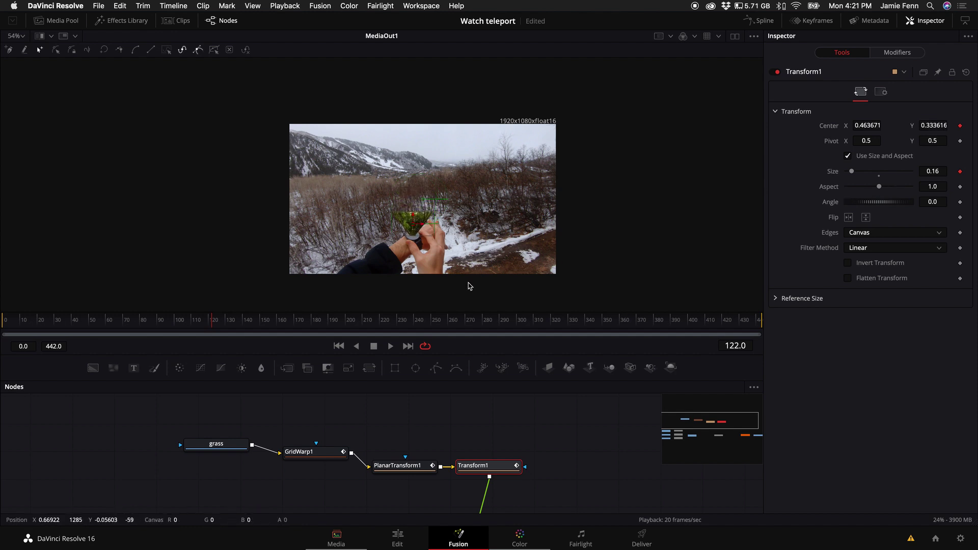
Step: At frame 133, set Transform1's size to 0.48 and move its center to about X 0.454, Y 0.656
key(Right)
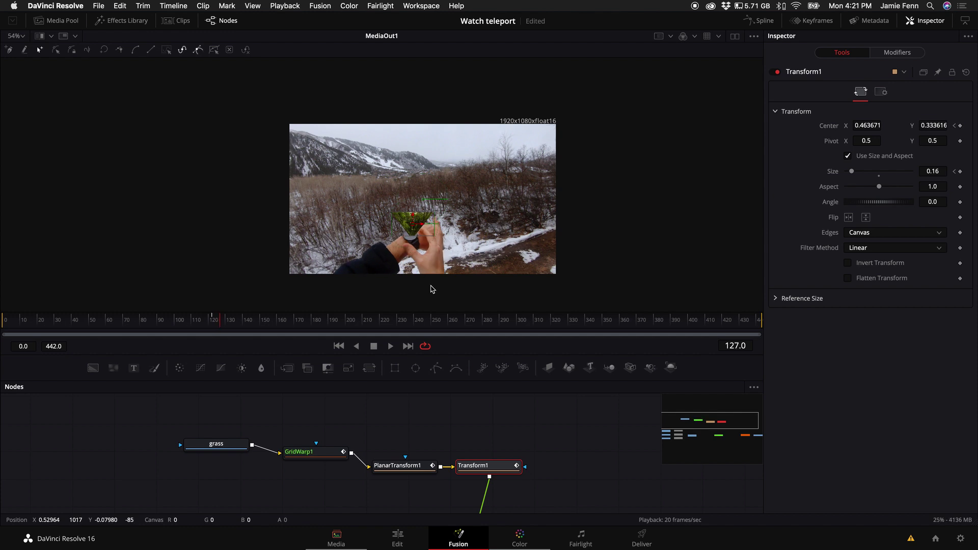
key(Right)
key(Right)
key(Right)
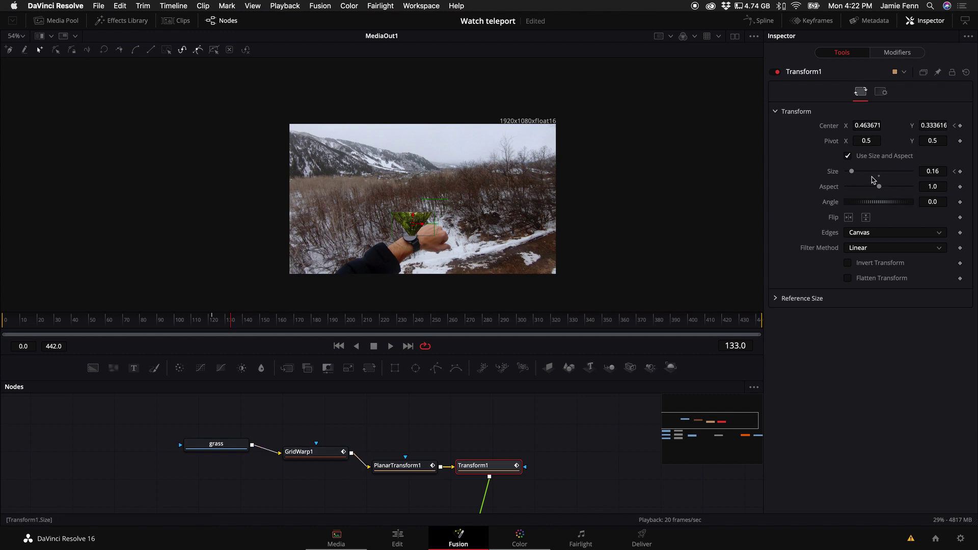
drag(856, 175, 868, 176)
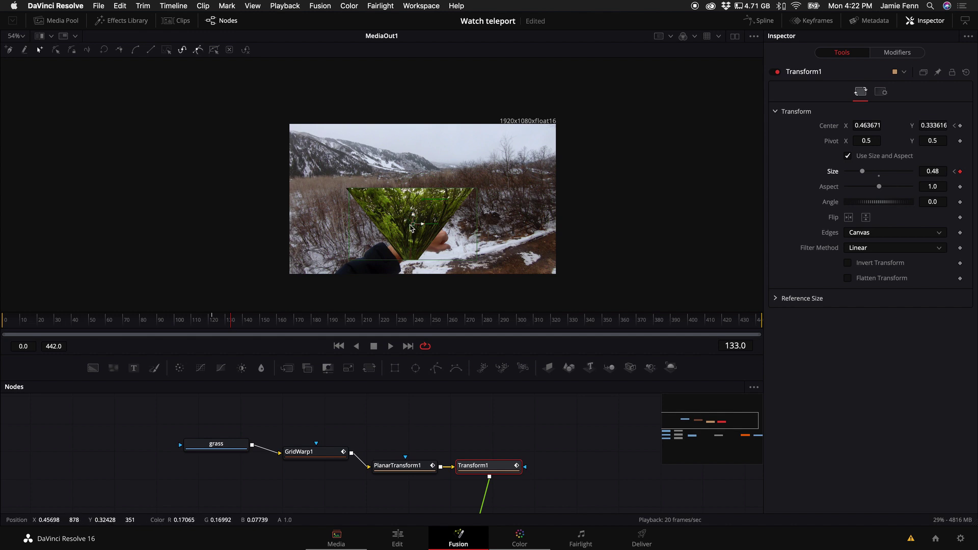
drag(413, 227, 412, 178)
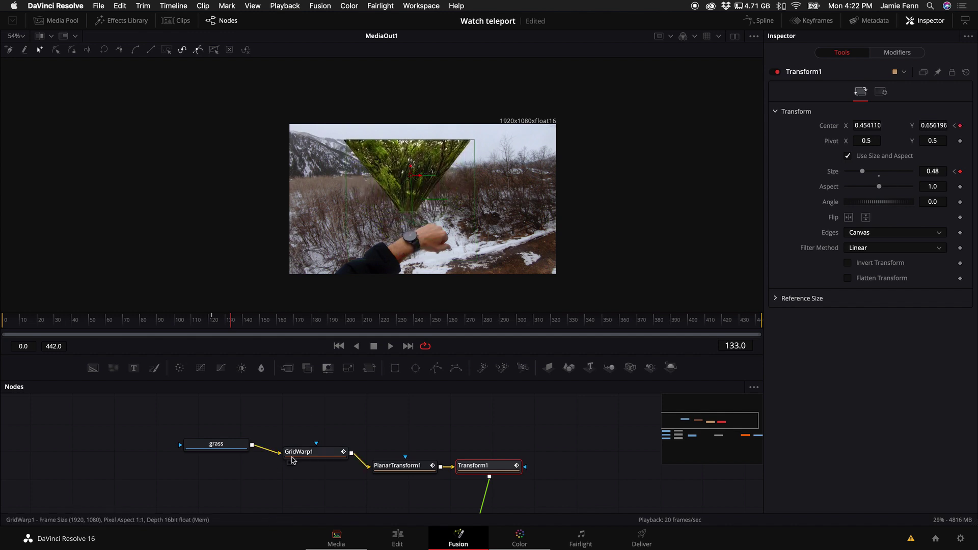
Step: Spread the lower corners of the GridWarp1 mesh at frame 133 to restore the forest clip's full rectangle
click(313, 456)
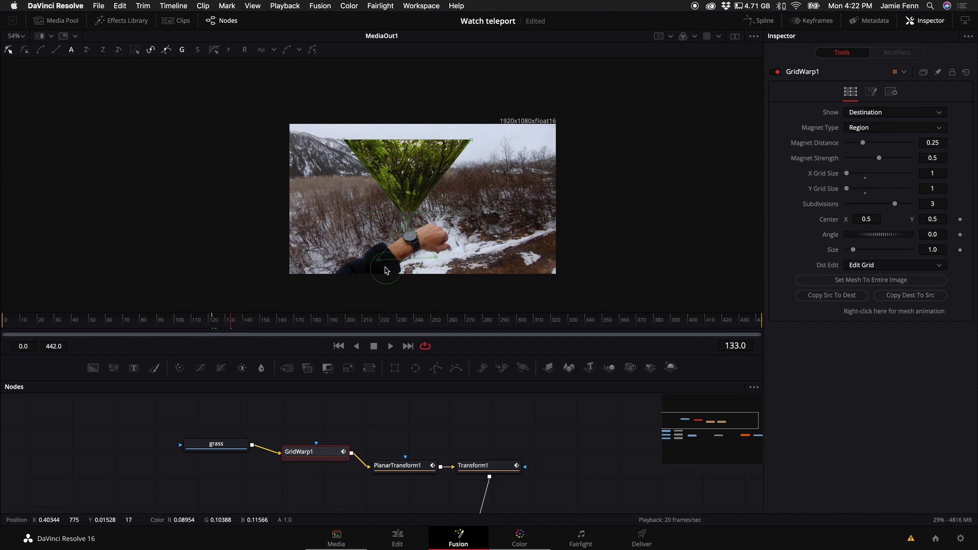
drag(377, 261, 336, 217)
Step: Step back and forth through the frames around 122 to 139 to check how the forest clip grows out of the watch
key(Left)
key(Left)
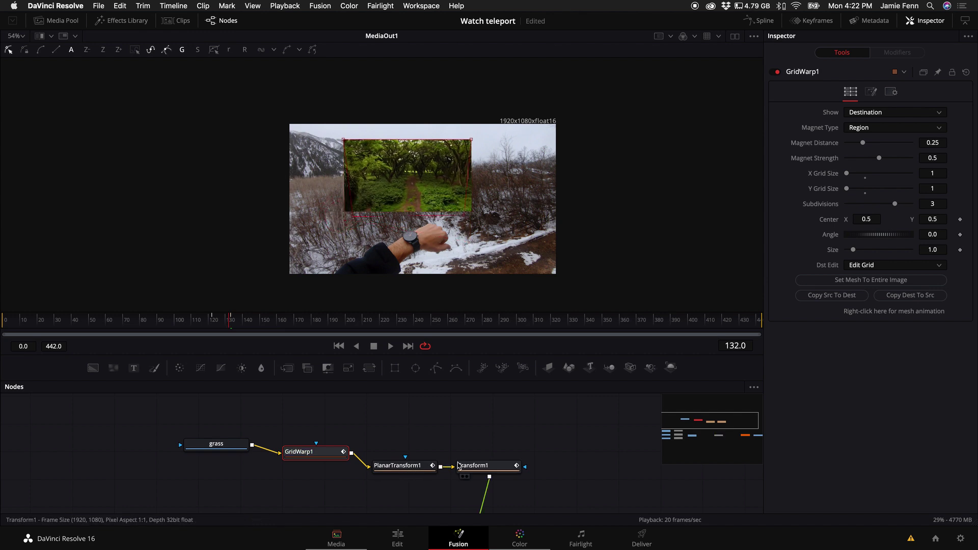
key(Left)
key(Left)
key(Left)
key(Left)
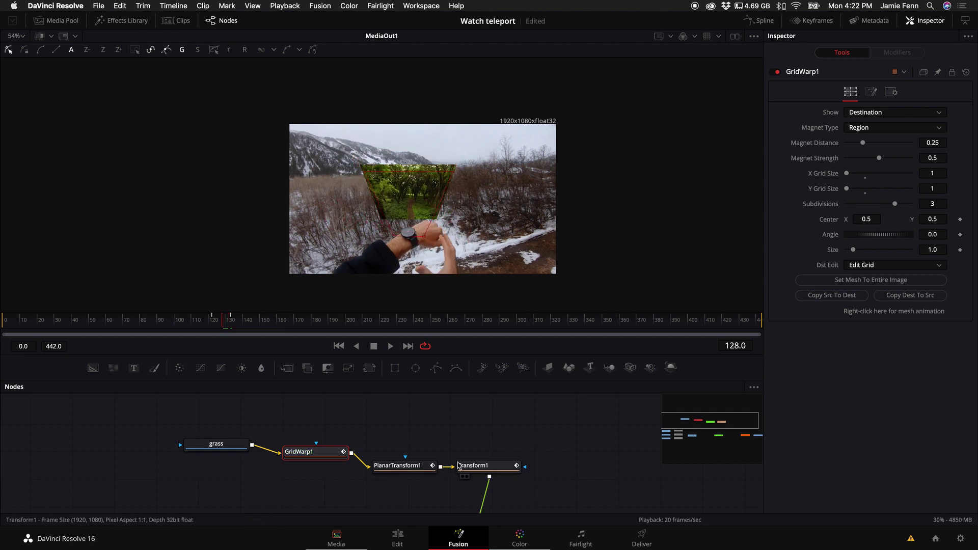
key(Left)
key(Left)
key(Left)
key(Left)
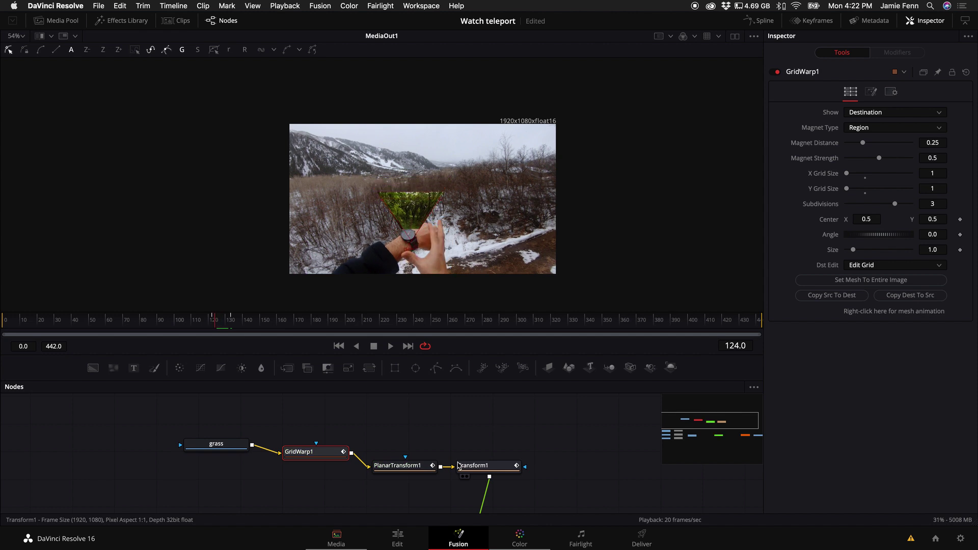
key(Right)
key(Right)
key(Right)
key(Right)
key(Right)
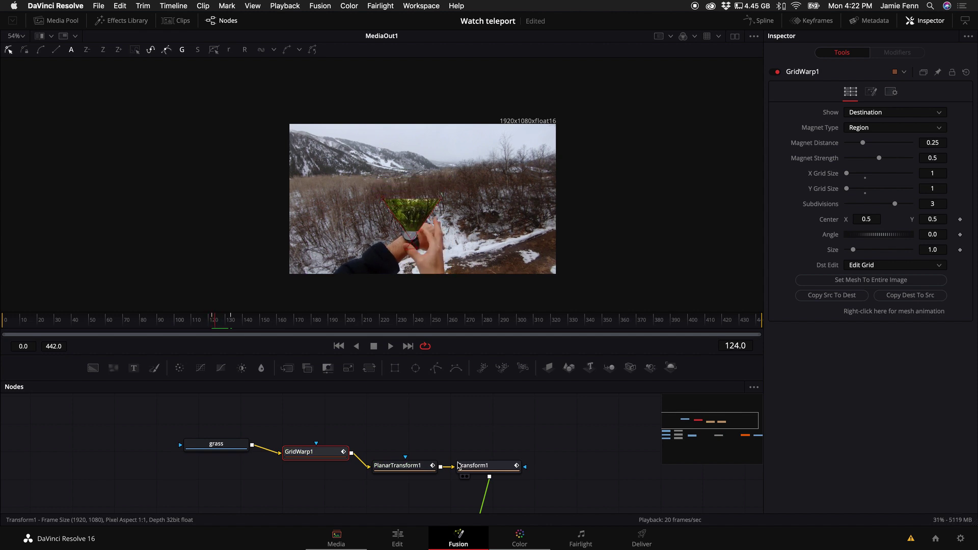
key(Right)
key(Right)
key(Right)
key(Right)
key(Right)
key(Right)
key(Right)
key(Right)
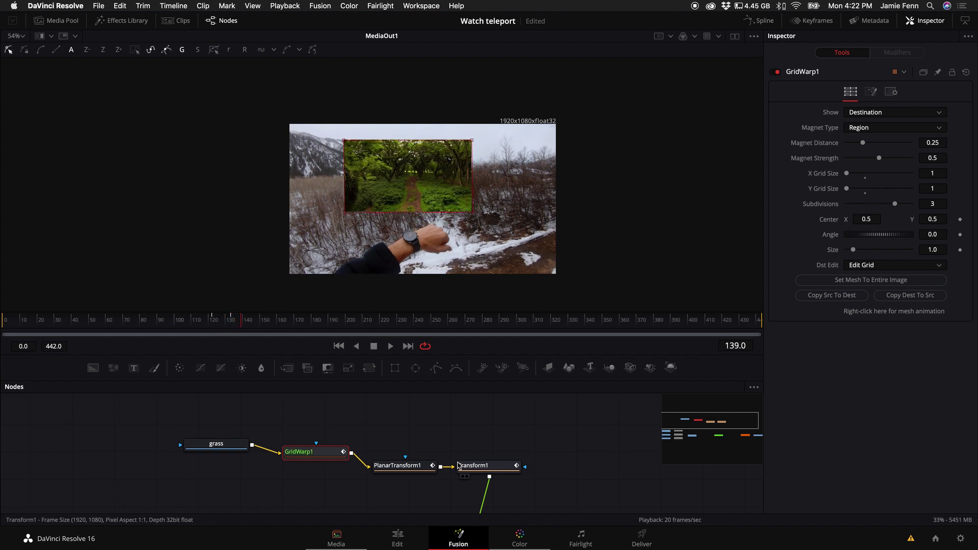
Step: Go to frame 192, where the swiping hand has cleared the watch, and reset PlanarTracker1 to its defaults
key(Left)
key(Left)
key(Left)
key(Left)
key(Left)
key(Left)
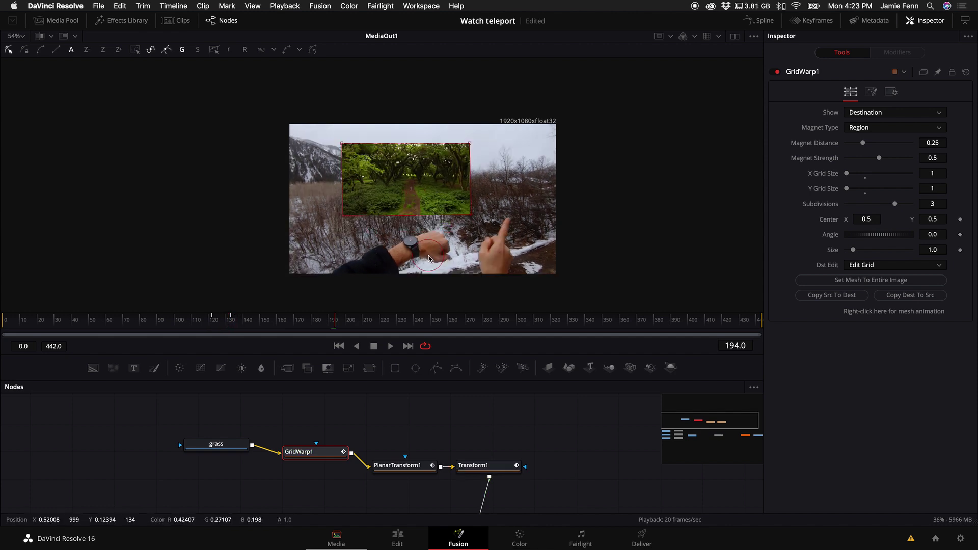
key(Left)
key(Left)
key(Left)
key(Left)
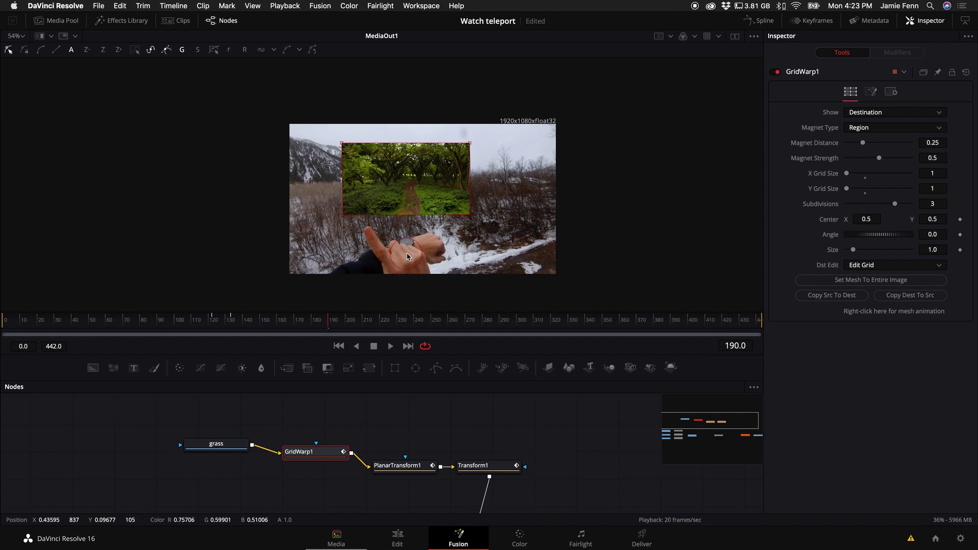
key(Right)
key(Right)
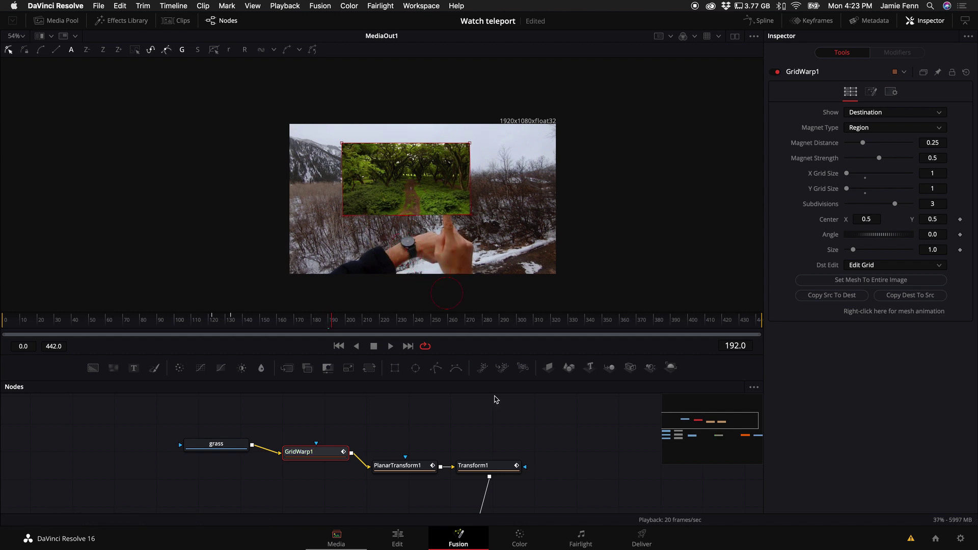
scroll(492, 402, down, 3)
drag(547, 355, 547, 273)
scroll(573, 397, right, 5)
scroll(573, 398, up, 2)
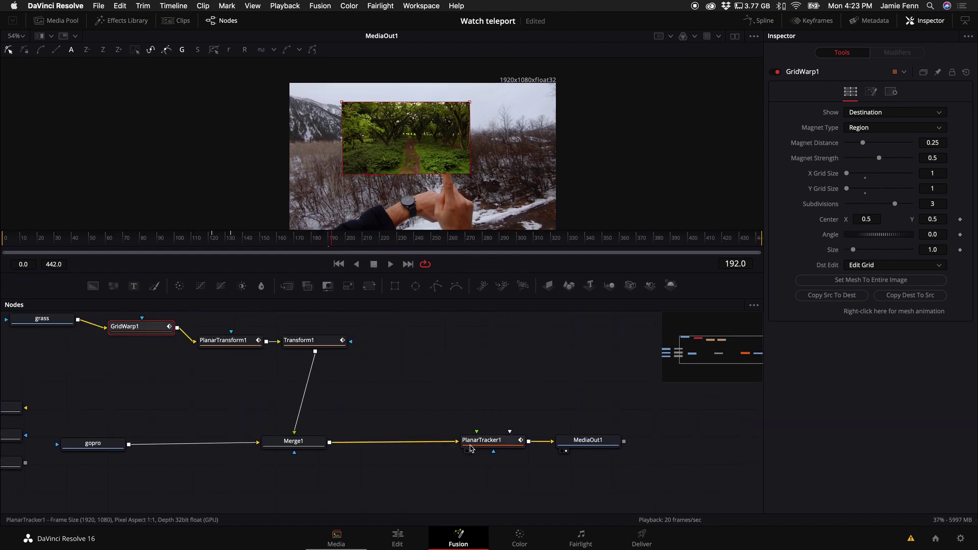
click(472, 448)
drag(502, 449, 494, 452)
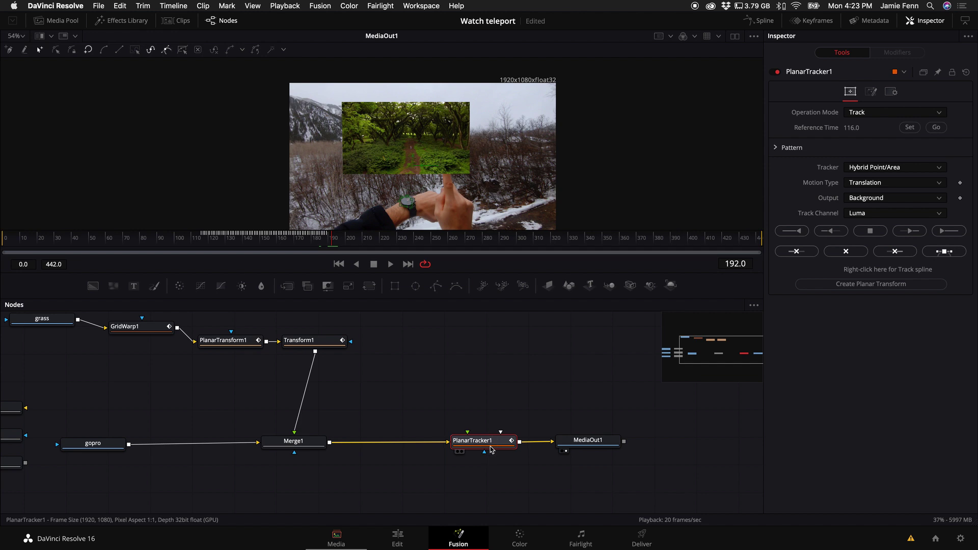
click(966, 73)
Step: Draw a closed tracking pattern around the watch face for PlanarTracker1 at frame 192
scroll(289, 180, up, 5)
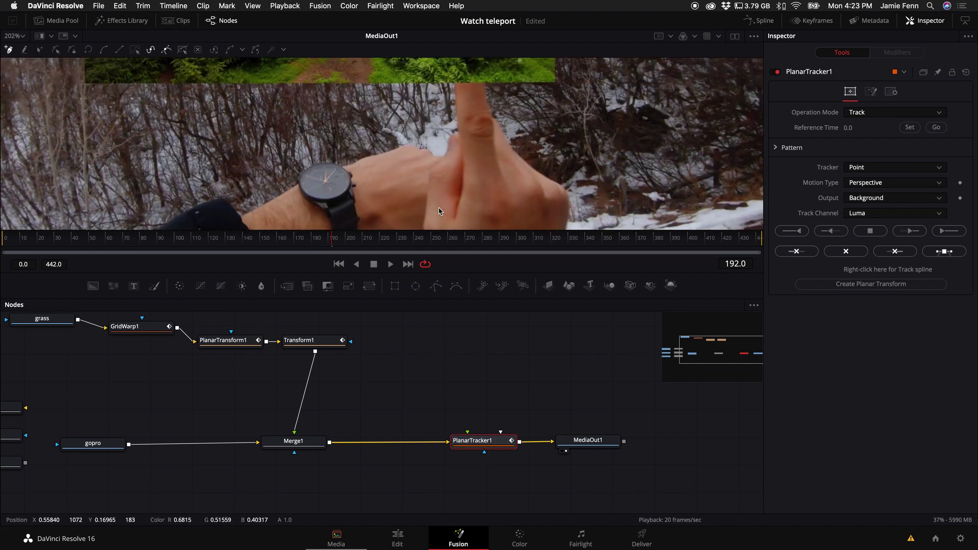
click(327, 163)
click(346, 177)
click(347, 195)
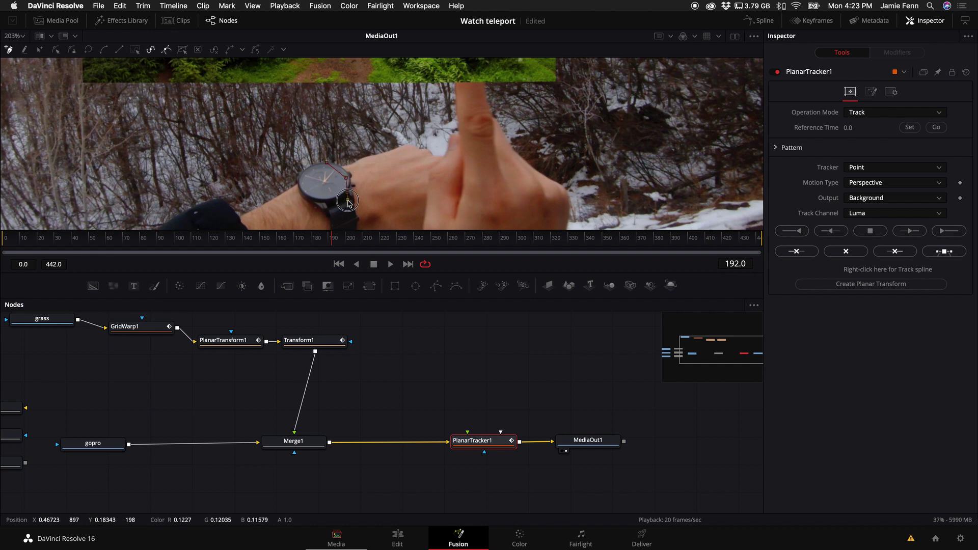
click(309, 194)
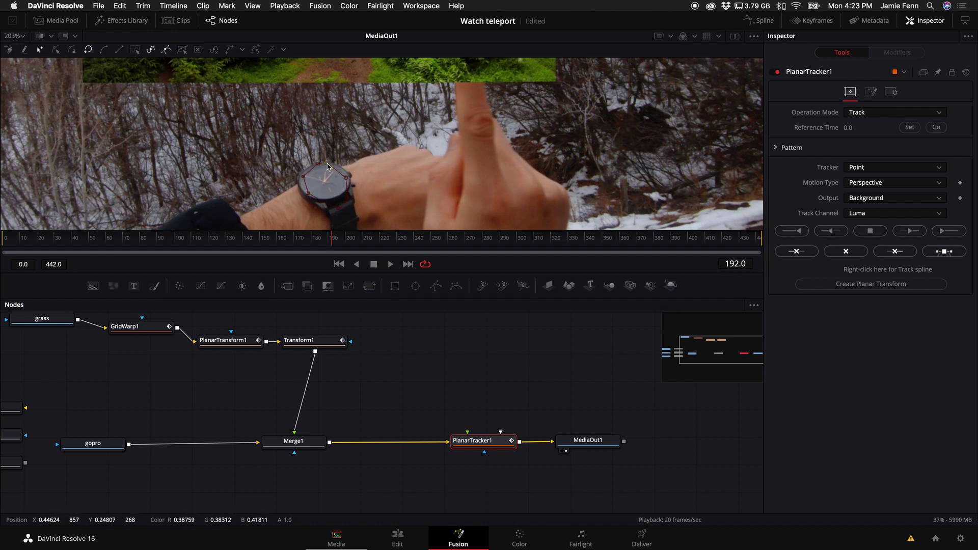
Step: Set PlanarTracker1's tracker to Hybrid Point/Area and its motion type to Translation
click(895, 167)
click(868, 177)
click(875, 184)
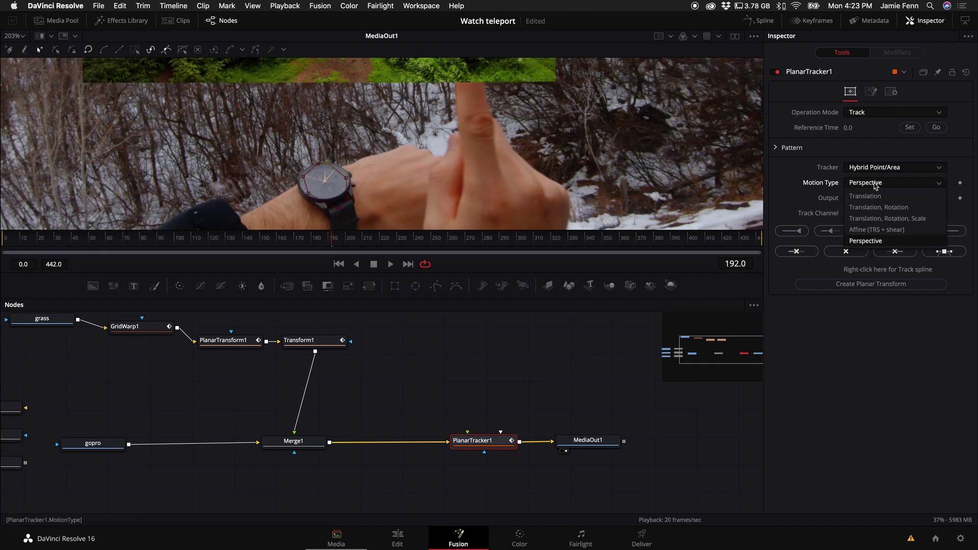
click(872, 196)
Step: Track the watch face forward from frame 192 to frame 261 and create a planar transform from the result
scroll(375, 199, down, 1)
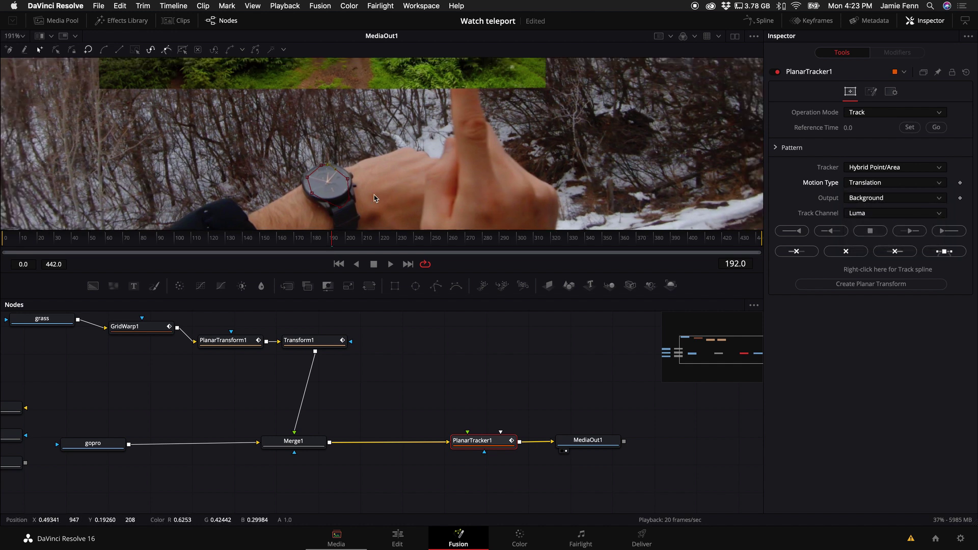
scroll(374, 199, down, 6)
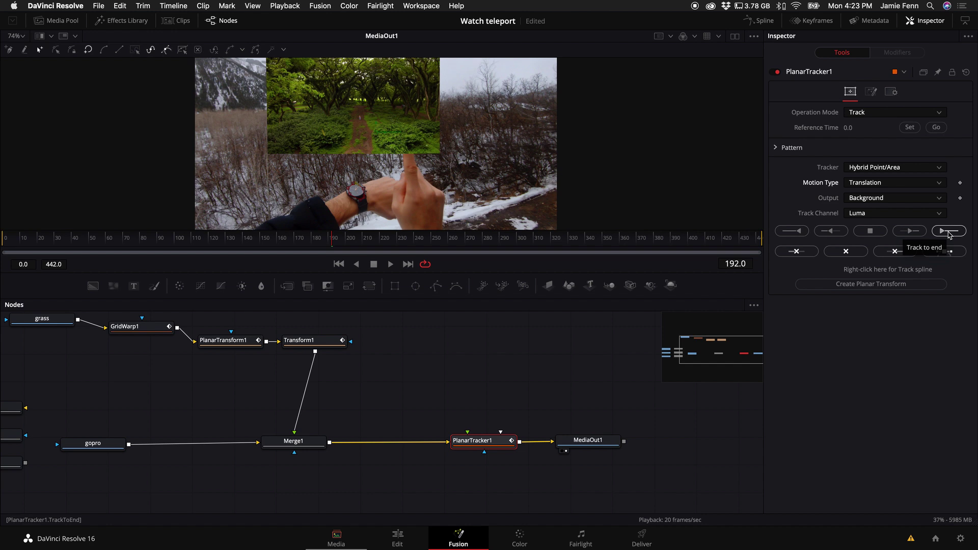
click(949, 234)
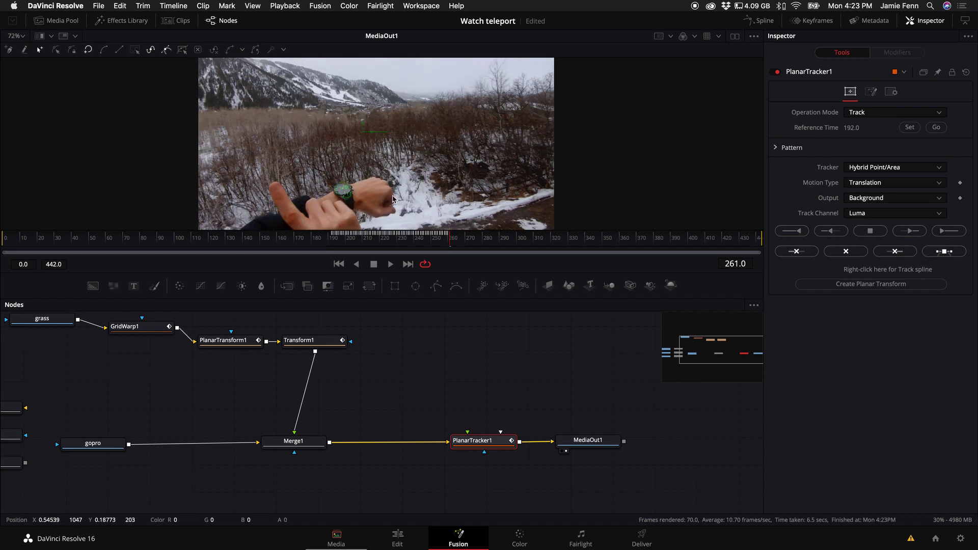
scroll(380, 147, down, 2)
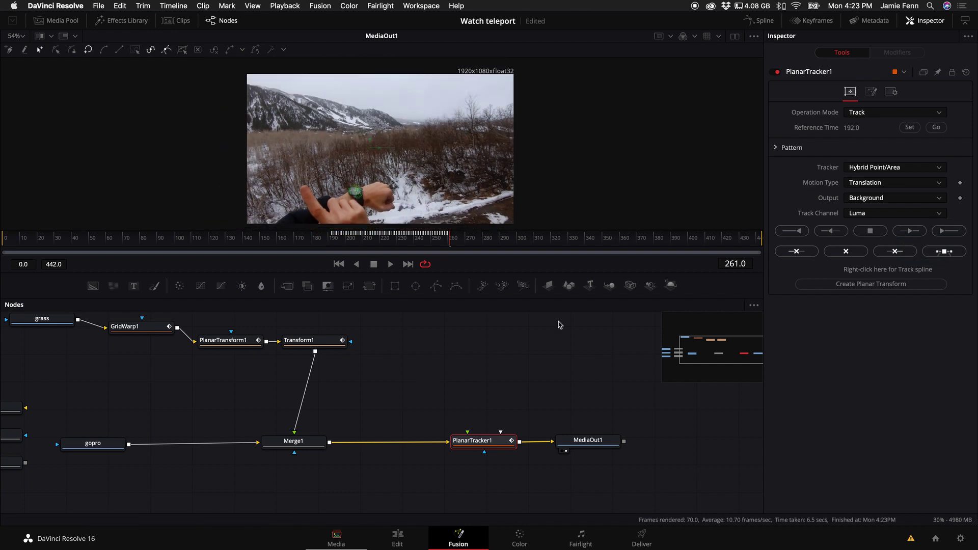
click(891, 288)
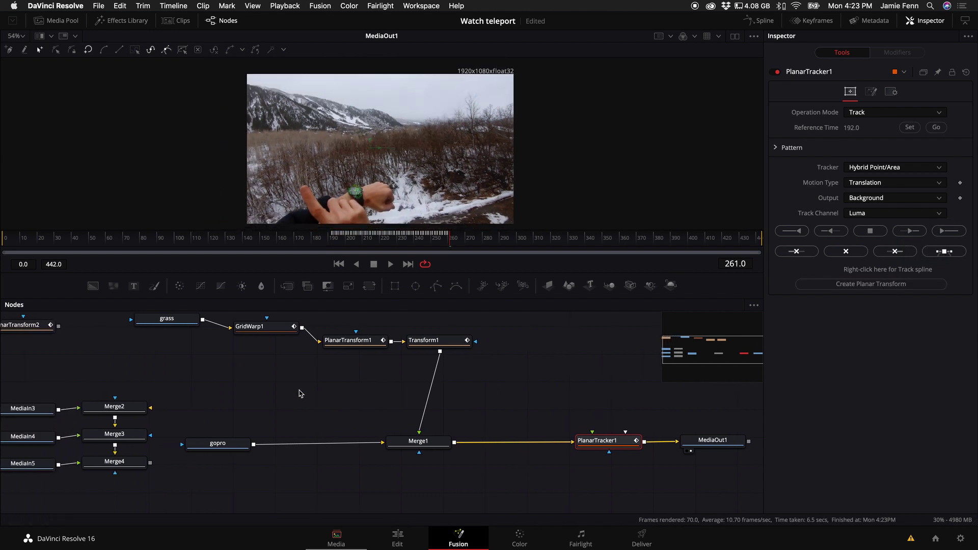
Step: Move the new PlanarTransform2 node above the main chain and shift PlanarTracker1 and MediaOut1 away from Merge1 to make room
drag(46, 342, 514, 388)
drag(658, 433, 714, 431)
drag(556, 435, 626, 437)
drag(701, 431, 731, 432)
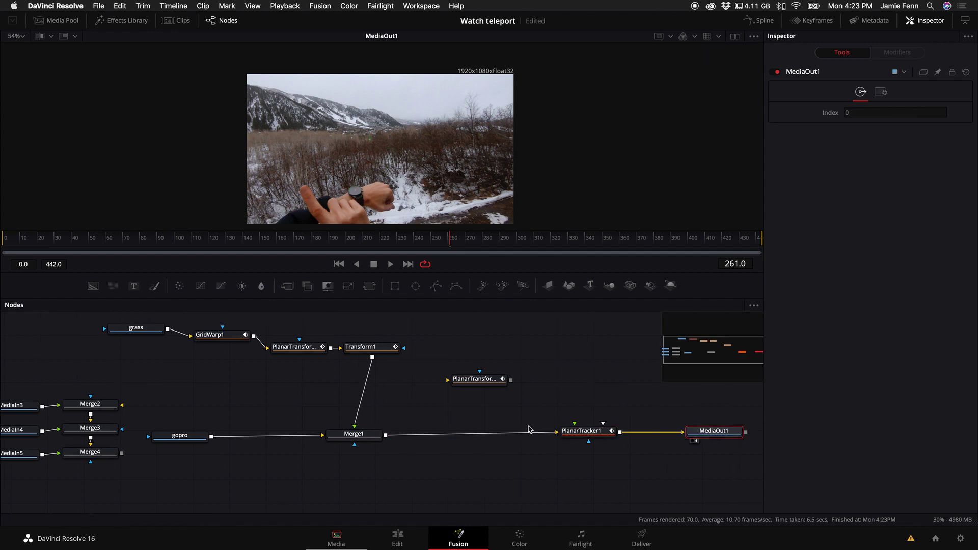
Step: Separate MediaIn3 and Merge2 from the merge stack, insert Merge2 between Merge1 and PlanarTracker1, and place MediaIn3 near PlanarTransform2
drag(135, 385, 18, 414)
drag(48, 408, 65, 390)
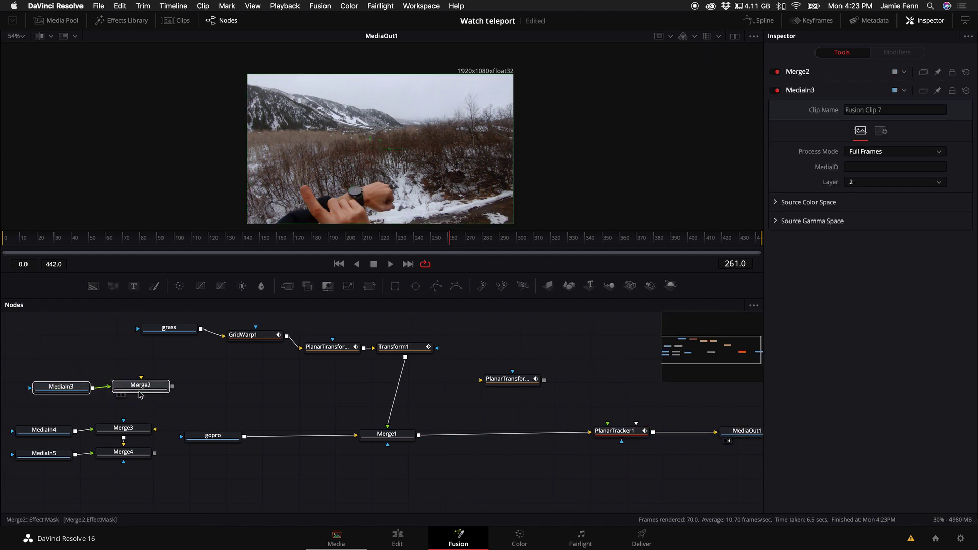
drag(141, 385, 546, 433)
click(544, 405)
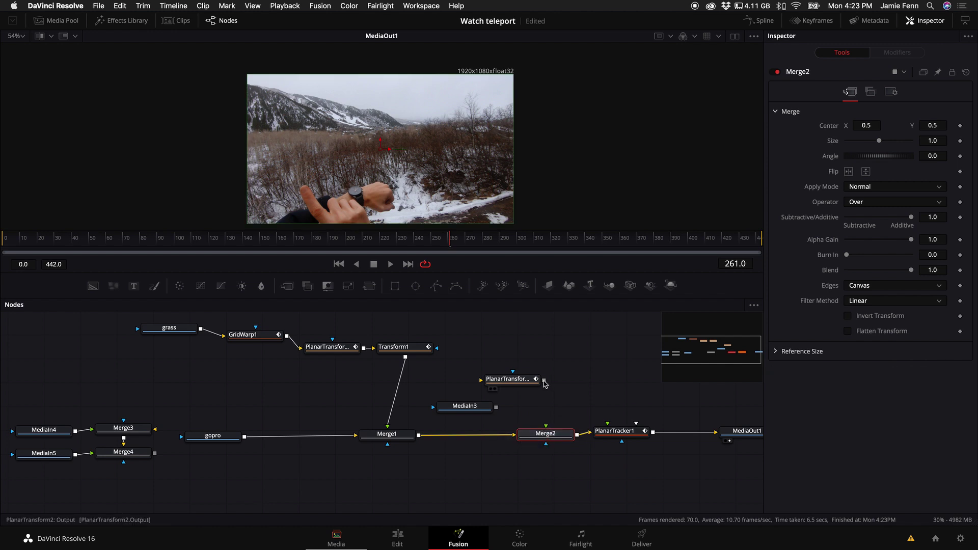
Step: Feed MediaIn3 into Merge2 through a pasted copy of Transform1 followed by PlanarTransform2, arranged in a column above the merge
drag(482, 407, 546, 434)
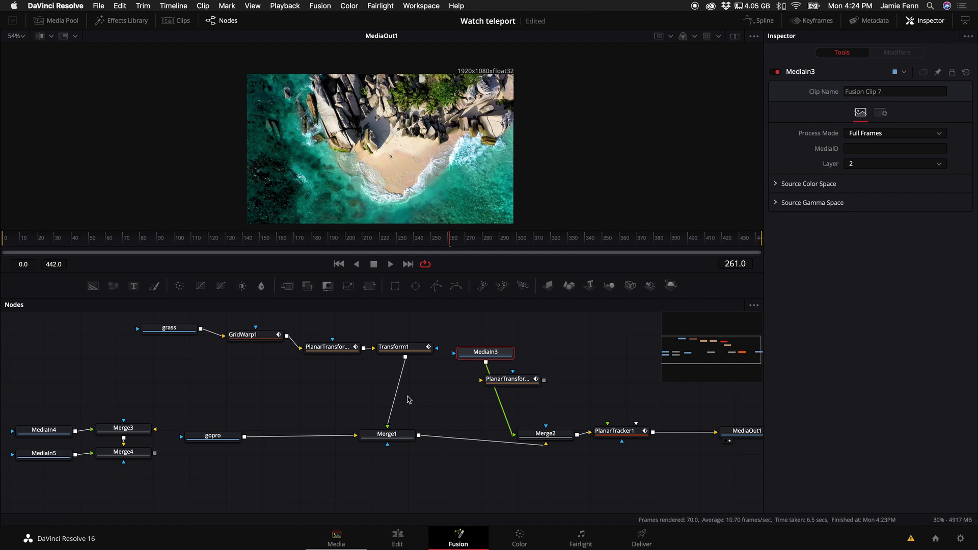
click(400, 349)
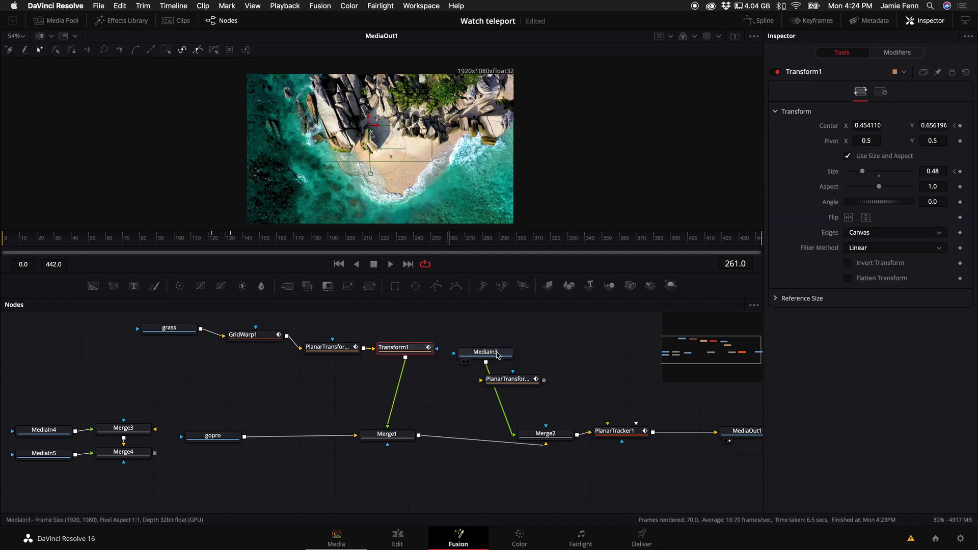
key(ctrl+v)
drag(498, 353, 494, 334)
drag(557, 389, 500, 422)
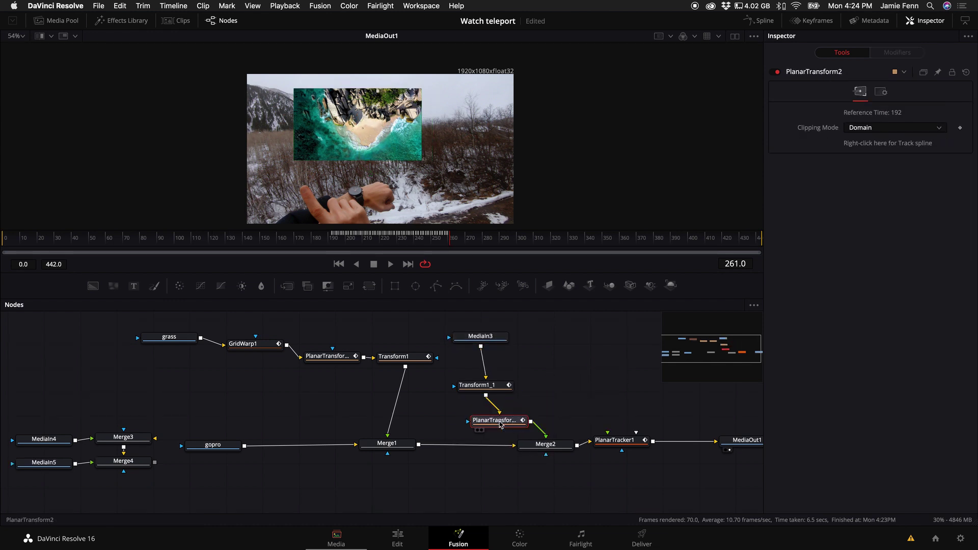
Step: Scrub back to frame 190 and step through frames 190 to 192 to examine the finger passing the clips at the transition
drag(450, 238, 315, 245)
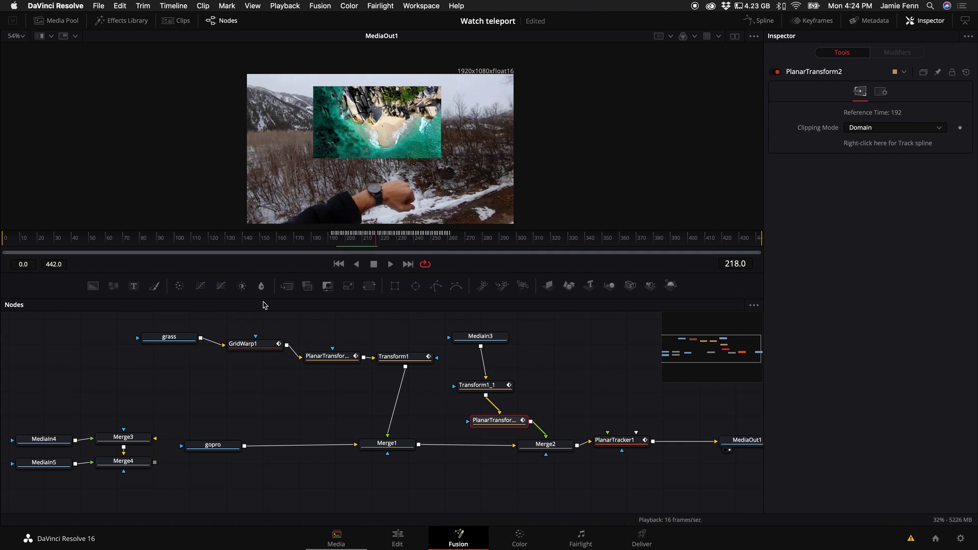
scroll(196, 350, up, 2)
drag(357, 250, 329, 251)
key(Left)
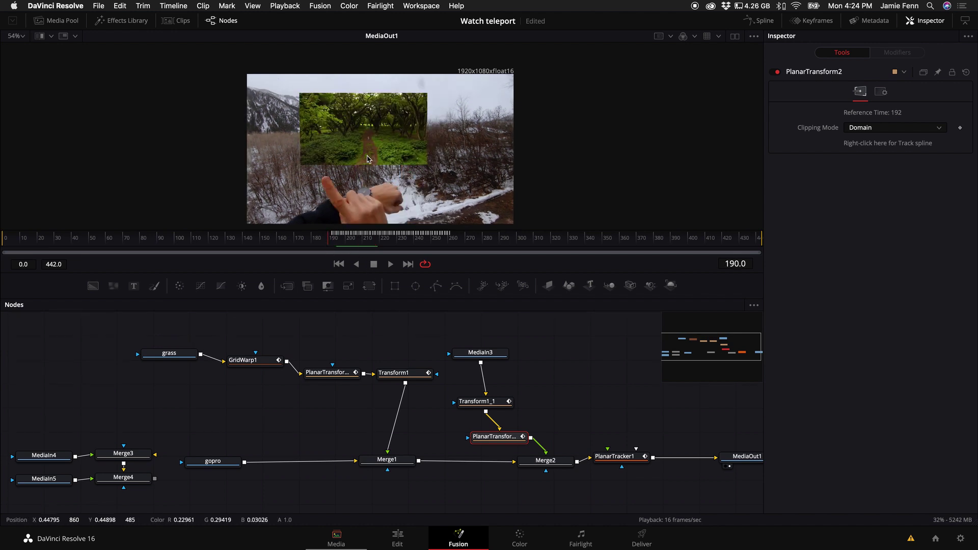
key(Right)
key(Left)
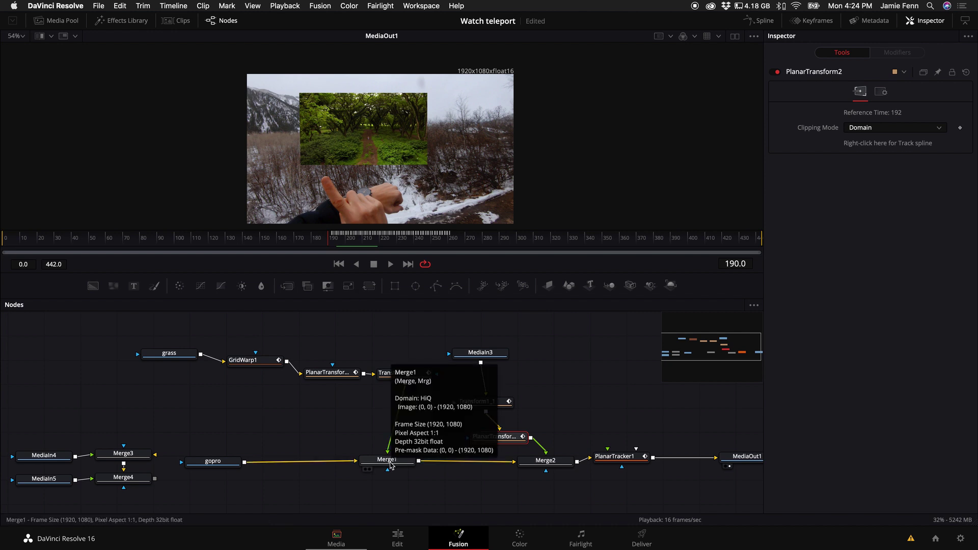
key(Right)
key(Right)
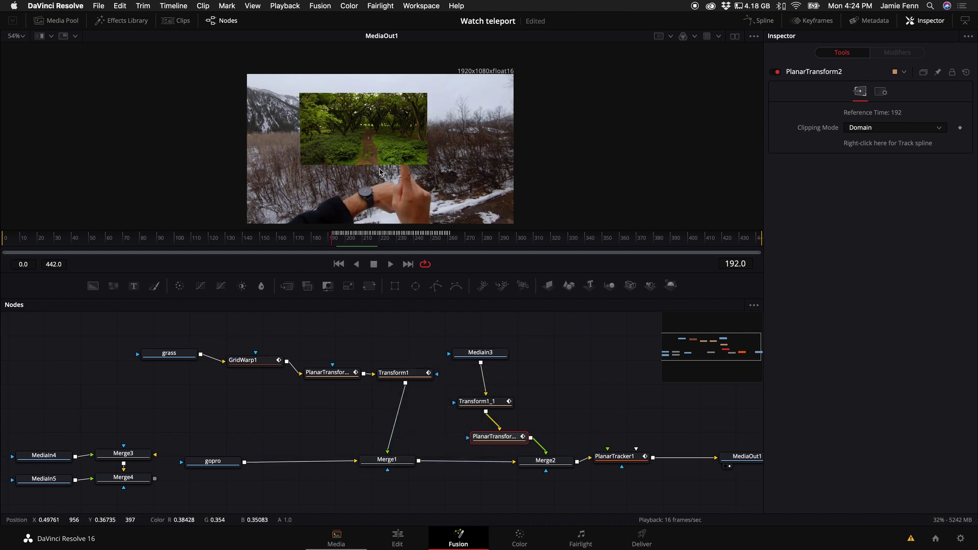
key(Left)
key(Left)
Step: Add a polygon mask to Merge1, place its node below the merge, and invert the mask
click(399, 461)
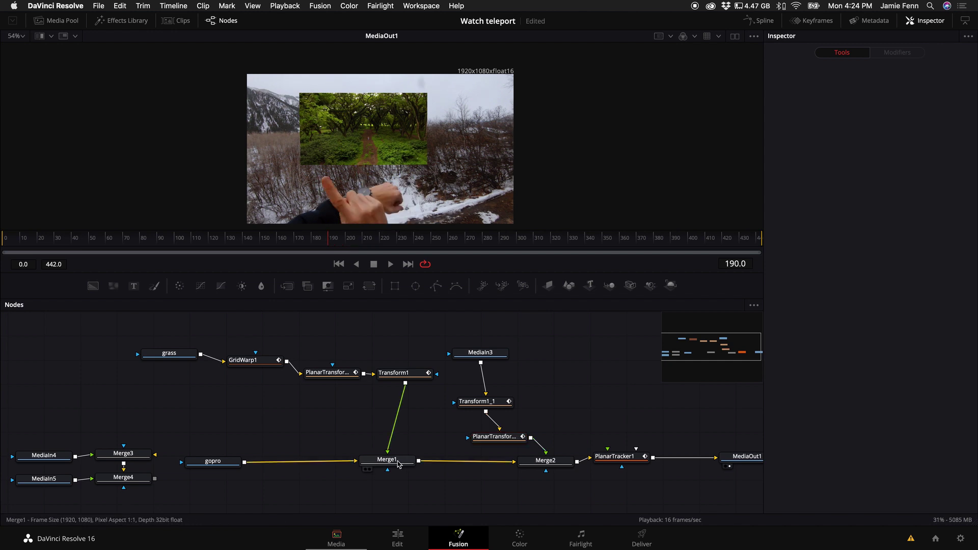
click(398, 462)
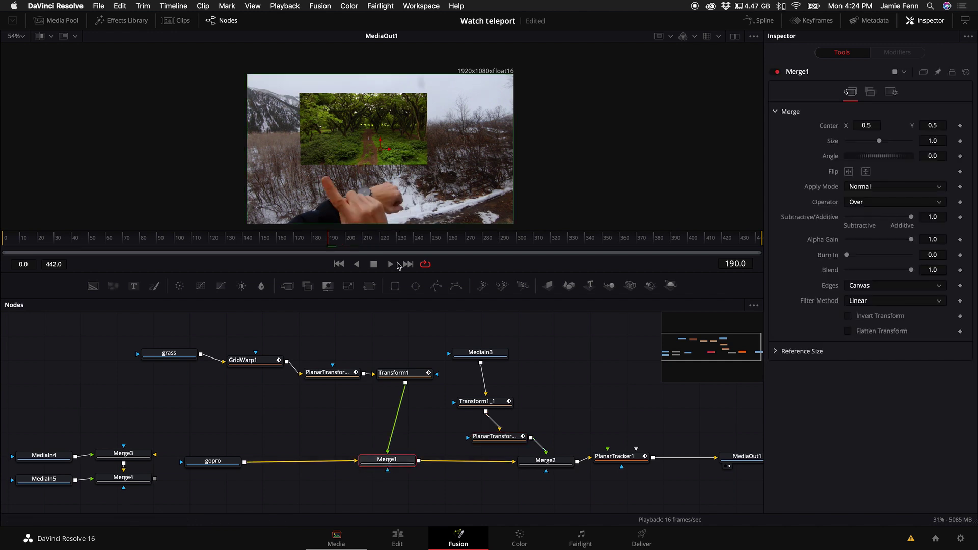
click(438, 289)
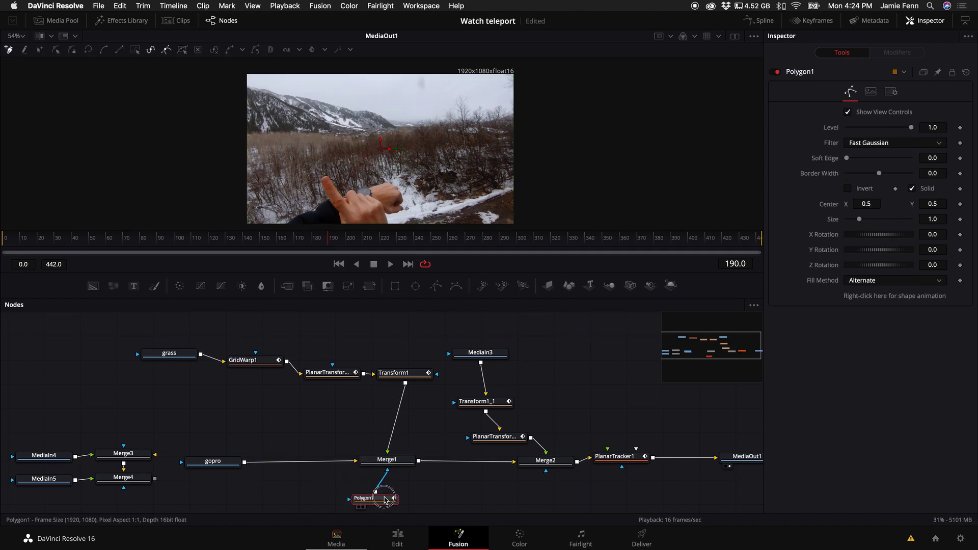
scroll(393, 490, down, 3)
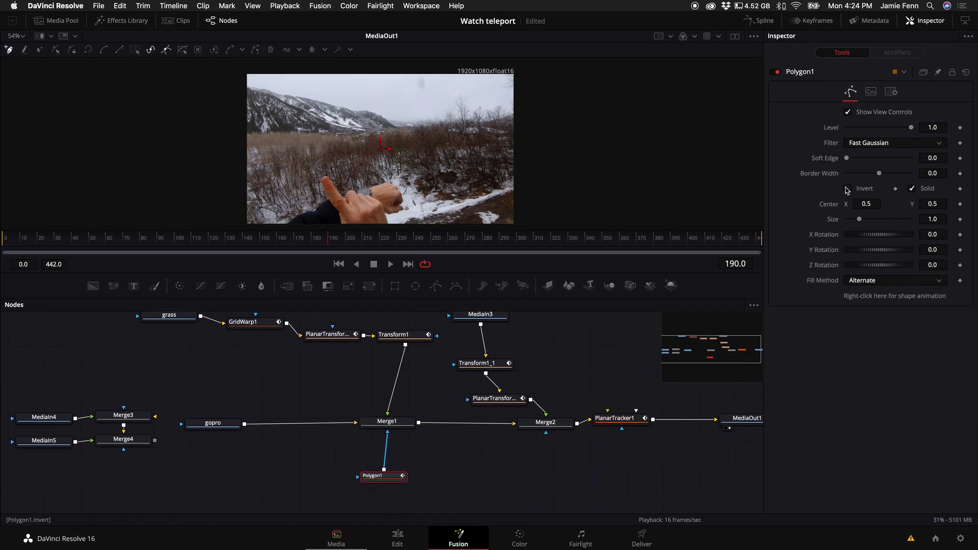
click(849, 189)
Step: Draw a closed polygon mask around the fingertip at frame 191, covering where it overlaps the forest clip
scroll(340, 182, up, 6)
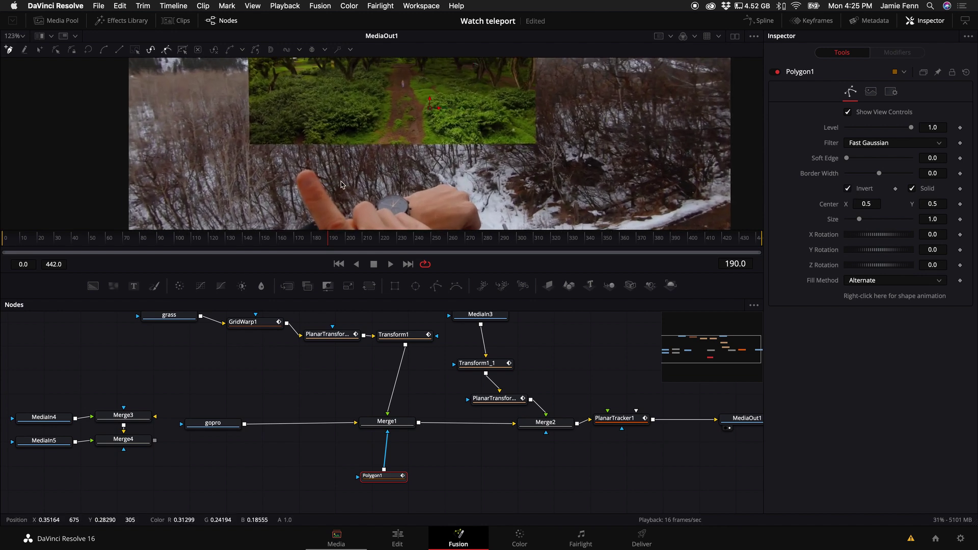
key(Right)
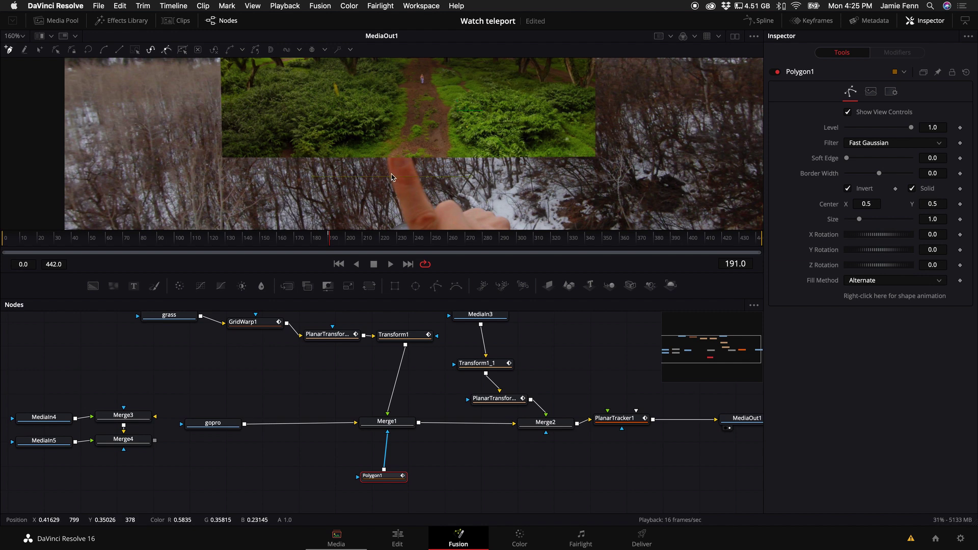
click(388, 160)
click(392, 152)
click(400, 147)
click(408, 148)
click(412, 155)
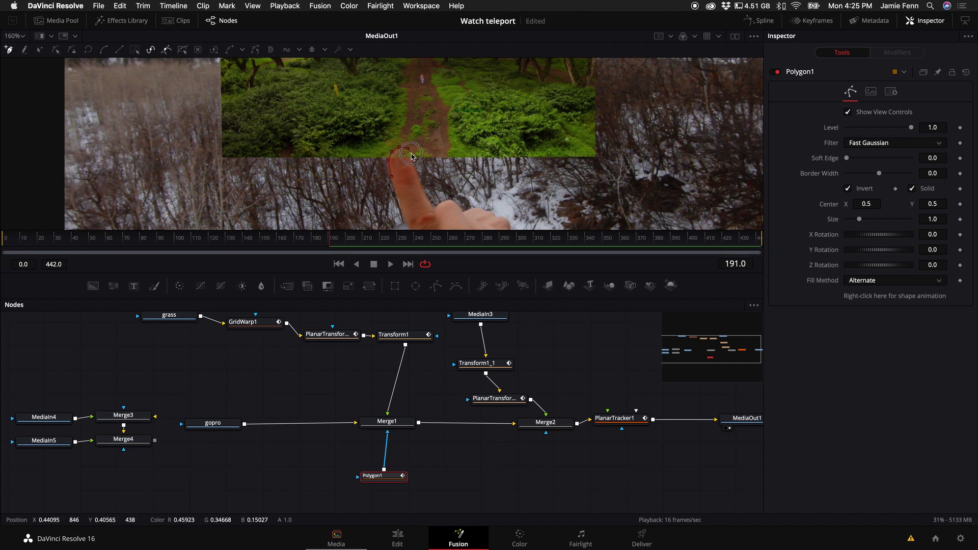
click(424, 192)
click(402, 192)
click(391, 177)
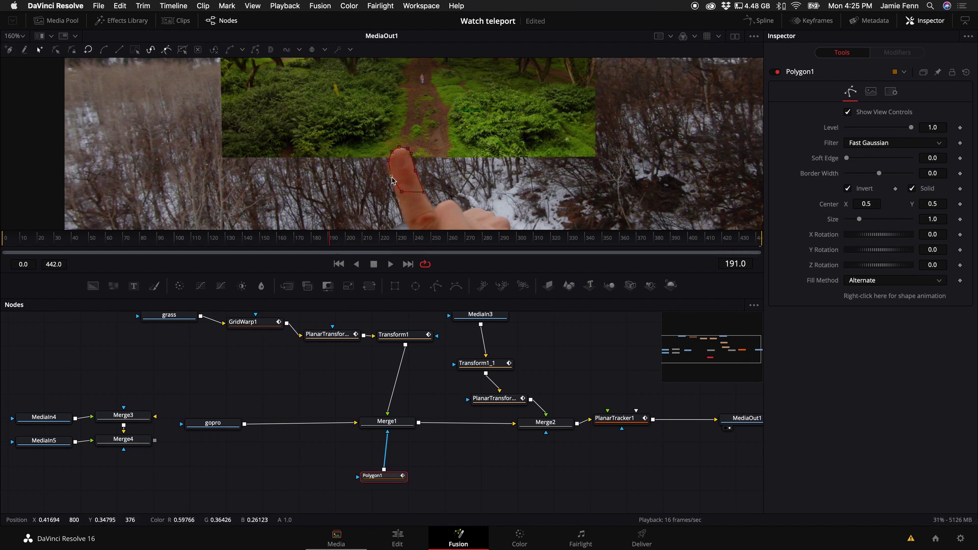
Step: Move the whole finger mask onto the fingertip at frame 192 and adjust its points to fit the finger's outline
key(Right)
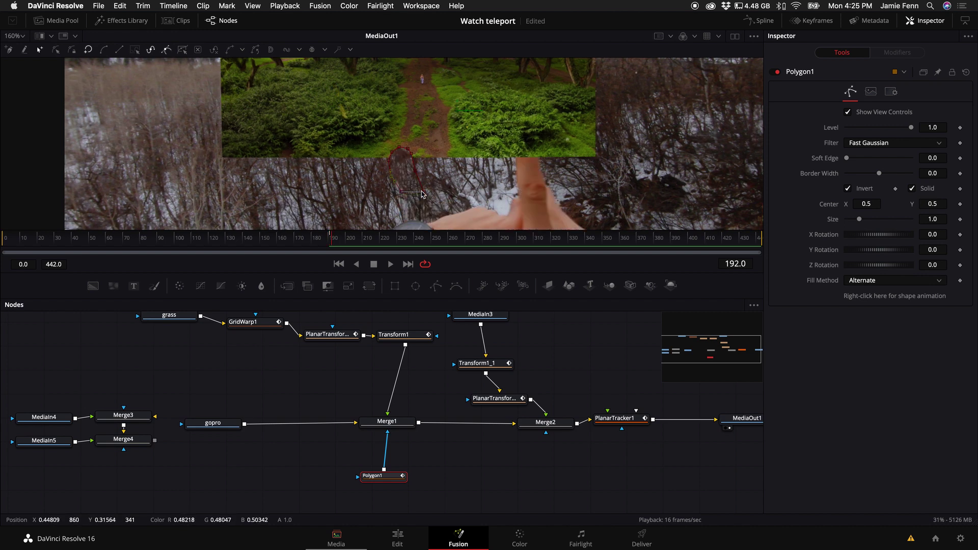
drag(487, 119, 348, 223)
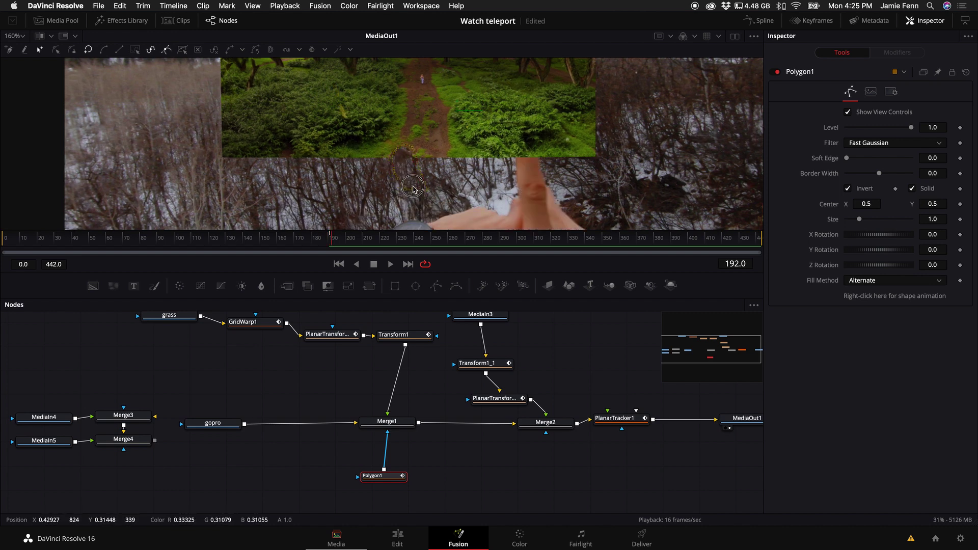
drag(414, 189, 522, 169)
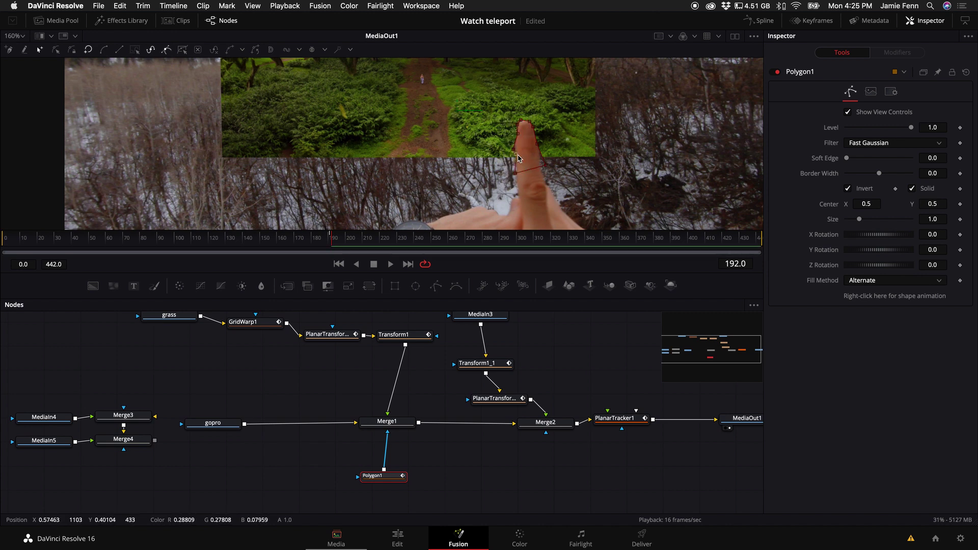
mouse_move(538, 143)
mouse_down()
mouse_move(549, 133)
mouse_move(540, 140)
mouse_up()
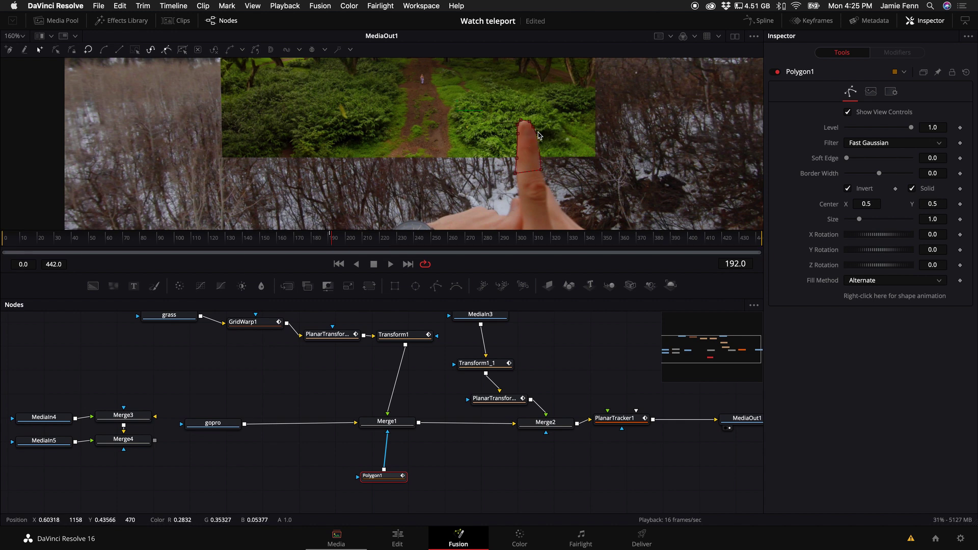
Step: Move the Polygon1 mask off the forest clip at frames 190 and 193, where the finger does not overlap it
key(Right)
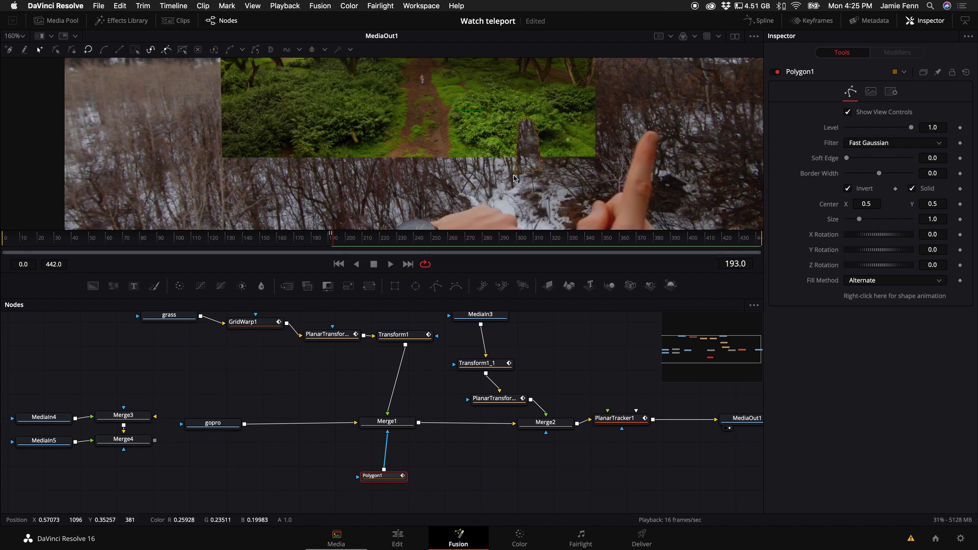
key(Left)
key(Left)
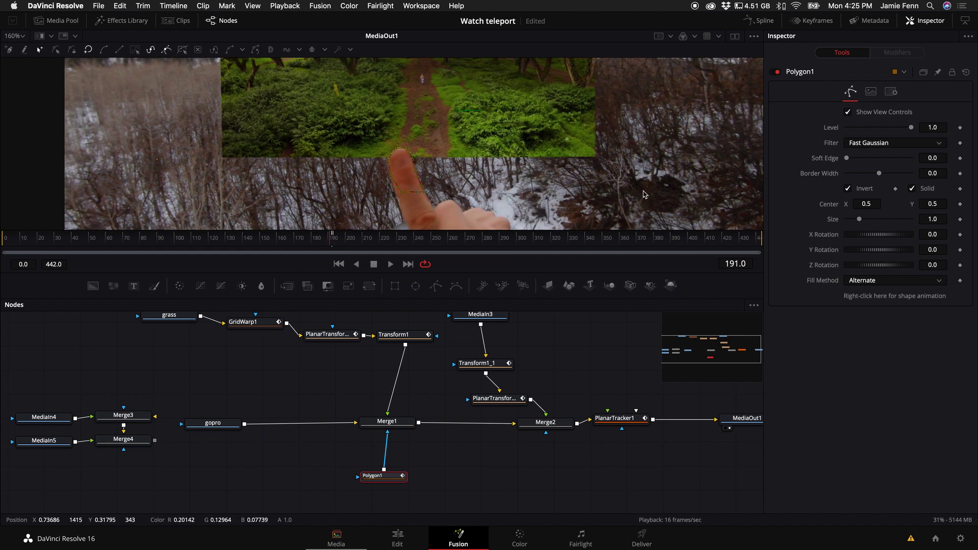
key(Left)
key(Right)
key(Left)
click(340, 336)
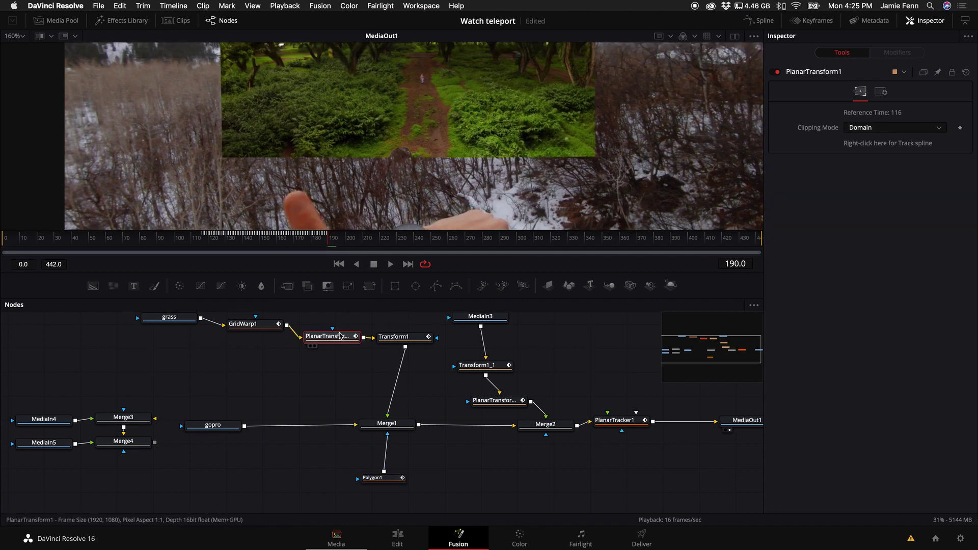
click(377, 478)
key(Right)
key(Left)
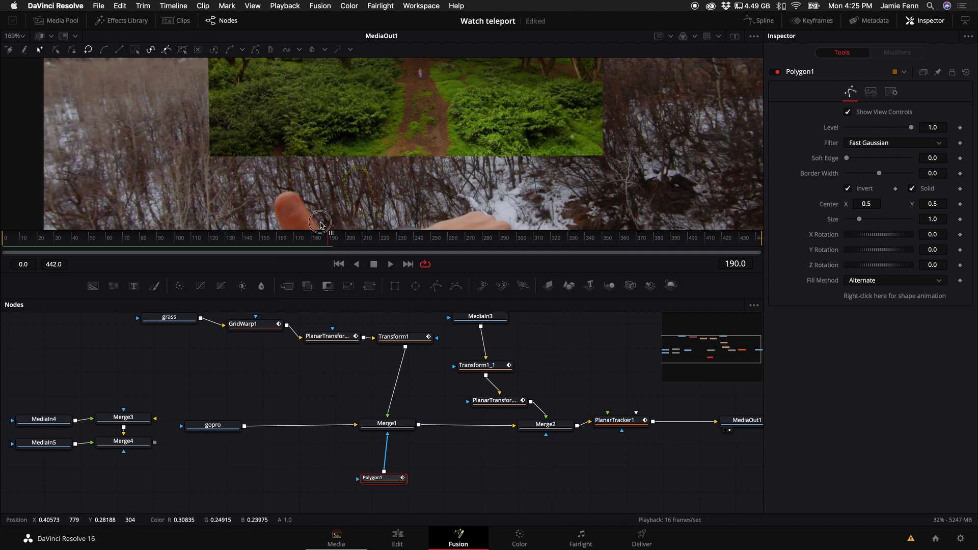
key(Right)
key(Right)
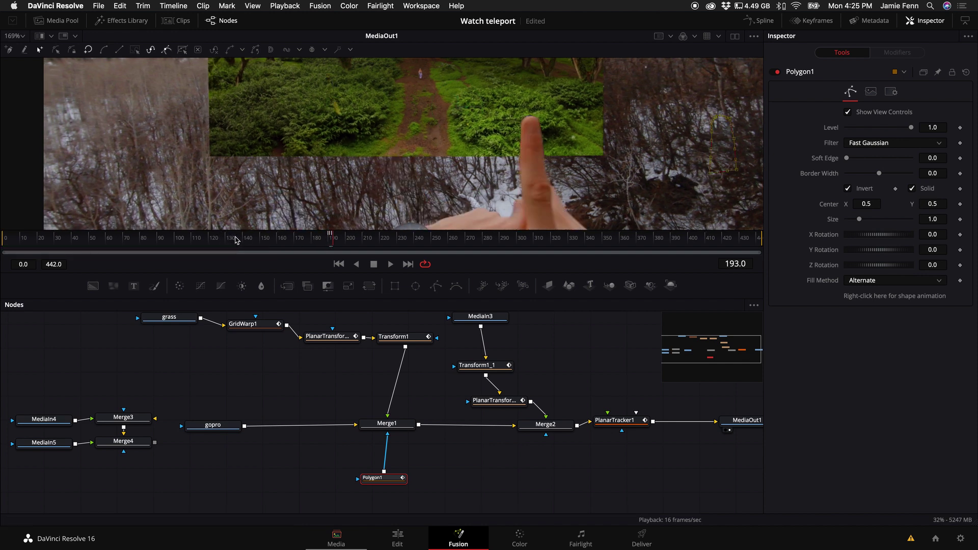
scroll(446, 146, down, 5)
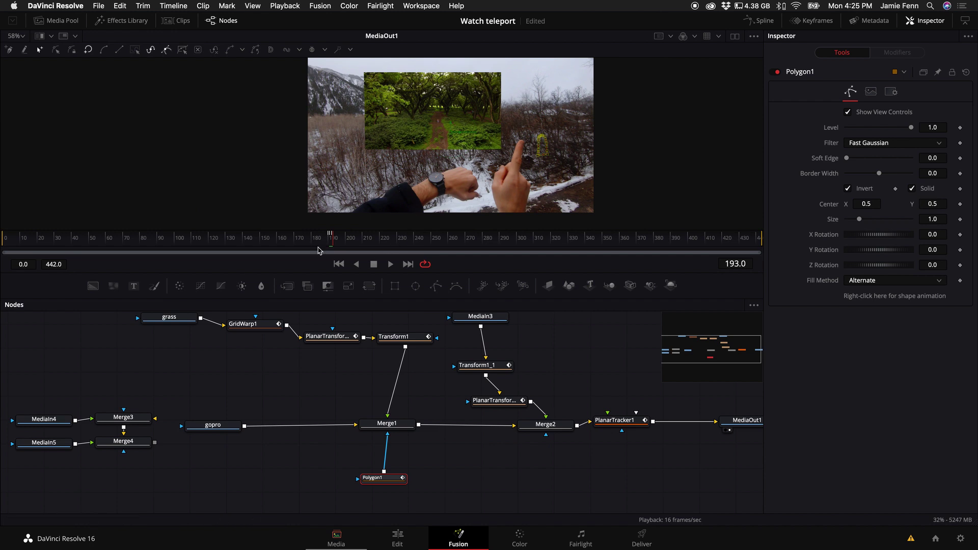
Step: Select Merge1 and step back and forth through frames 190 to 195 to check the finger mask and the clip change
key(Left)
key(Left)
key(Left)
key(Left)
key(Left)
click(383, 422)
key(Right)
key(Right)
key(Right)
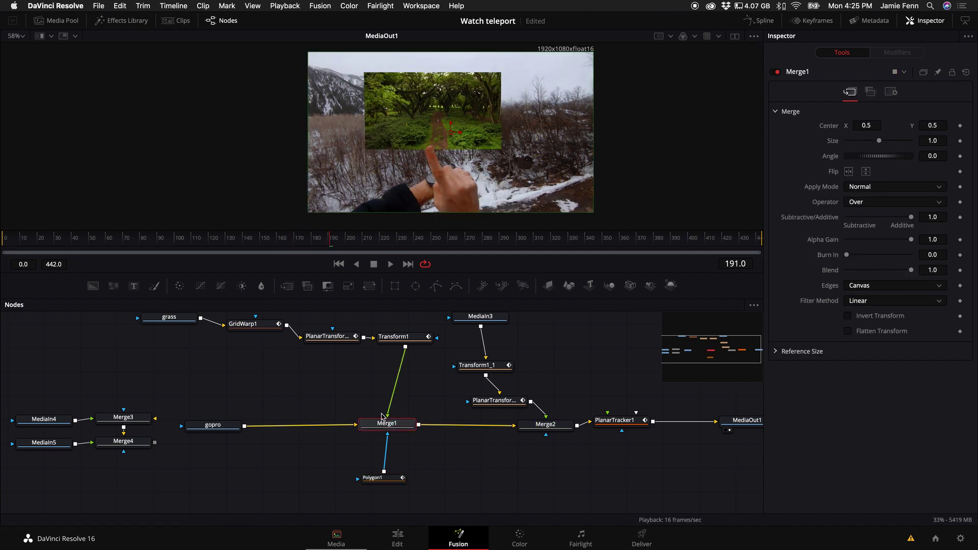
key(Right)
key(Right)
key(Right)
key(Right)
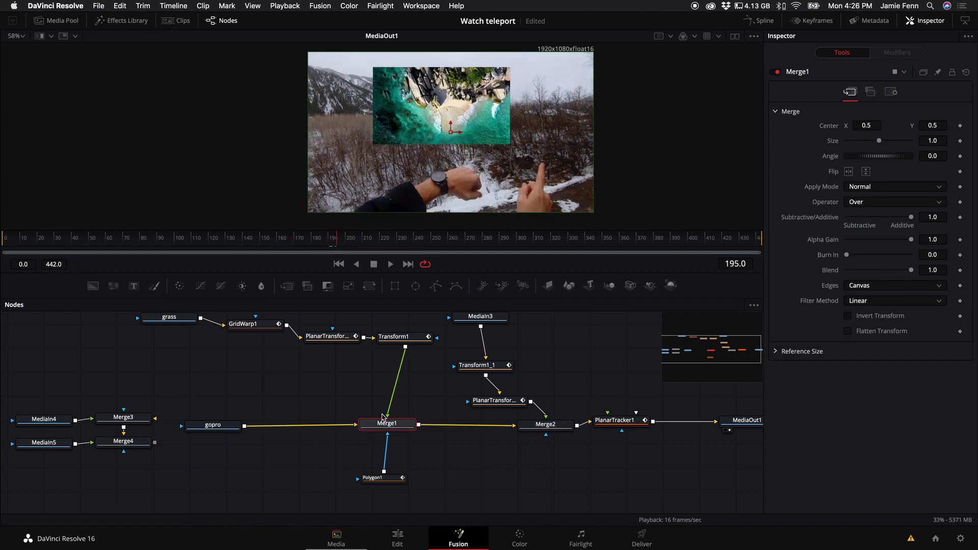
key(Left)
key(Left)
key(Left)
key(Right)
key(Right)
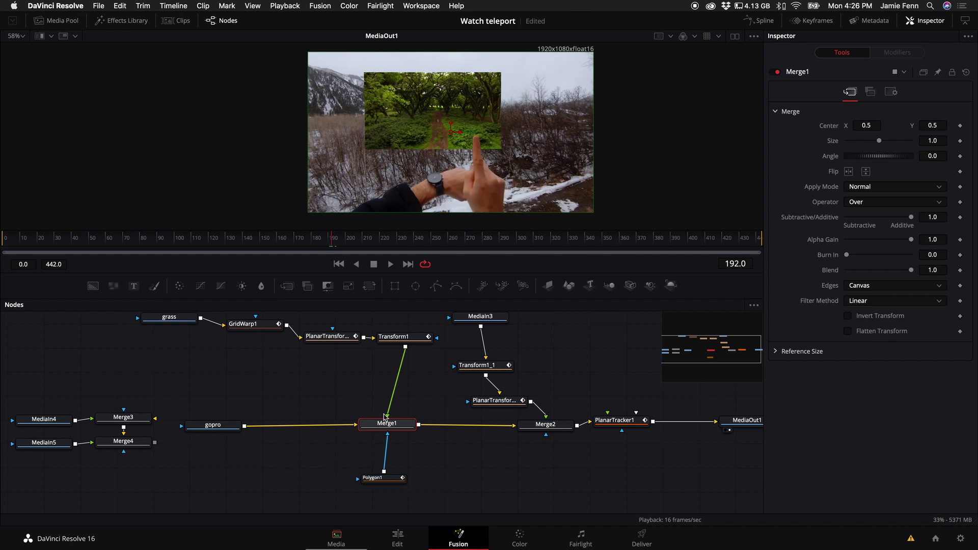
Step: At frame 190, move the grass node away from GridWarp1, insert a TV node between them, and set its Scan Lines to 0
scroll(204, 392, up, 3)
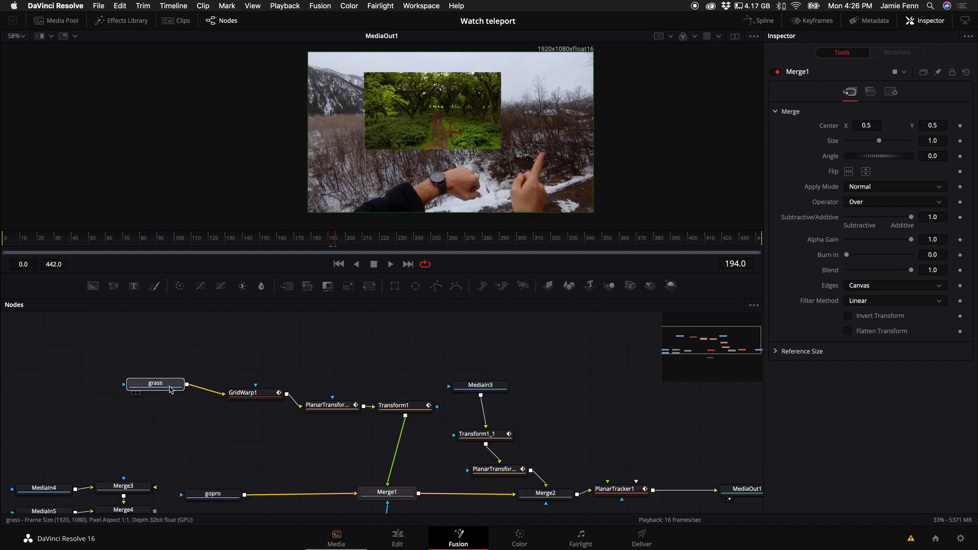
key(Left)
key(Left)
key(Left)
key(Left)
drag(181, 388, 139, 377)
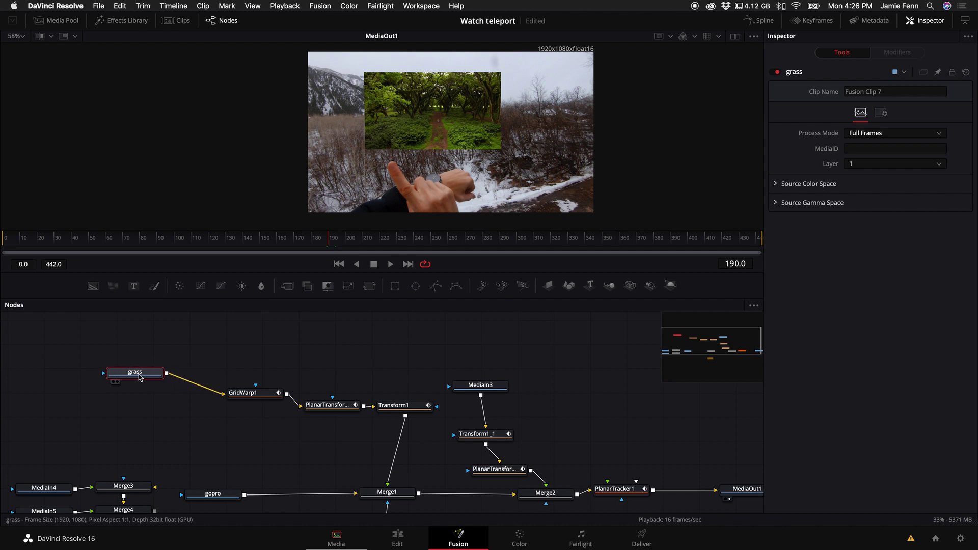
key(shift+space)
text(tv)
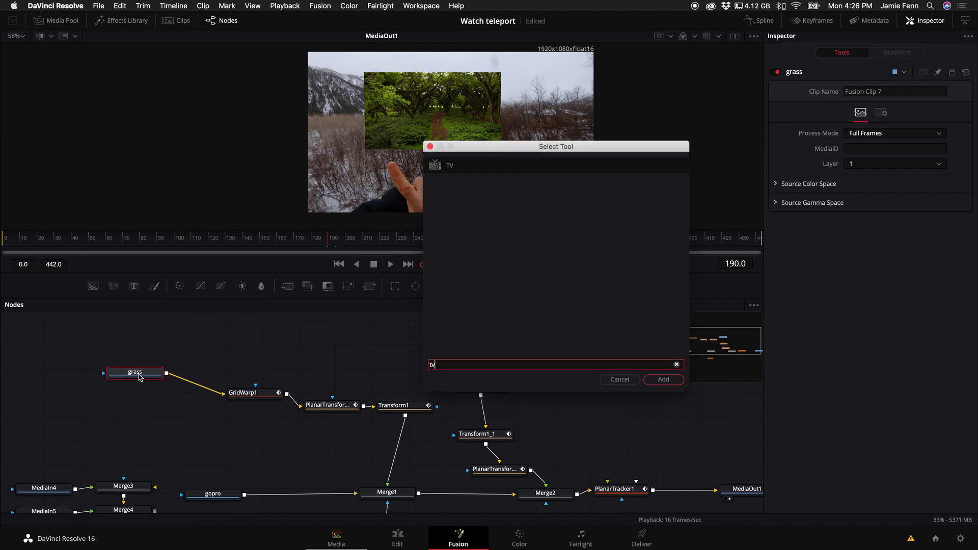
key(Return)
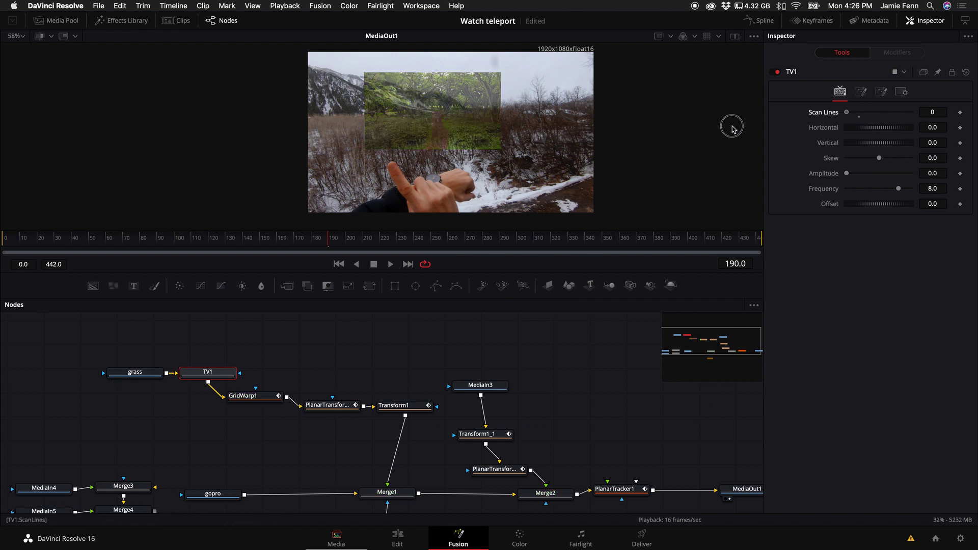
Step: Keyframe TV1's Horizontal at 0.0 on frame 192, 2.623 on frame 193 and 5.884 on frame 194
drag(878, 131, 904, 134)
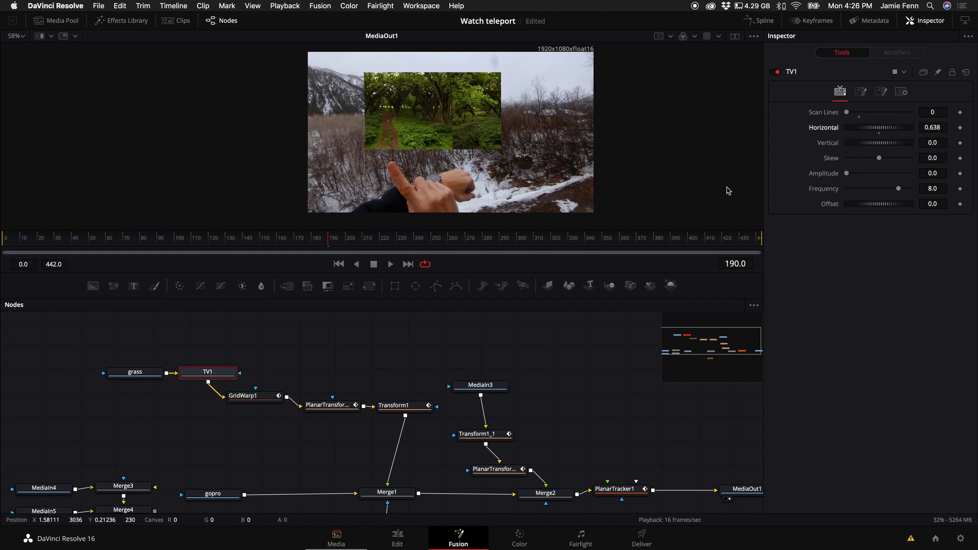
key(Right)
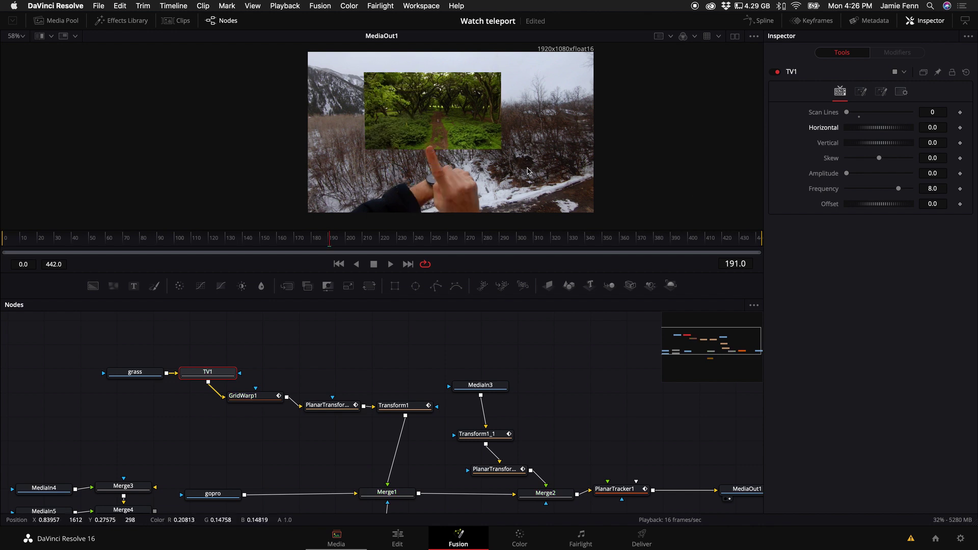
key(Right)
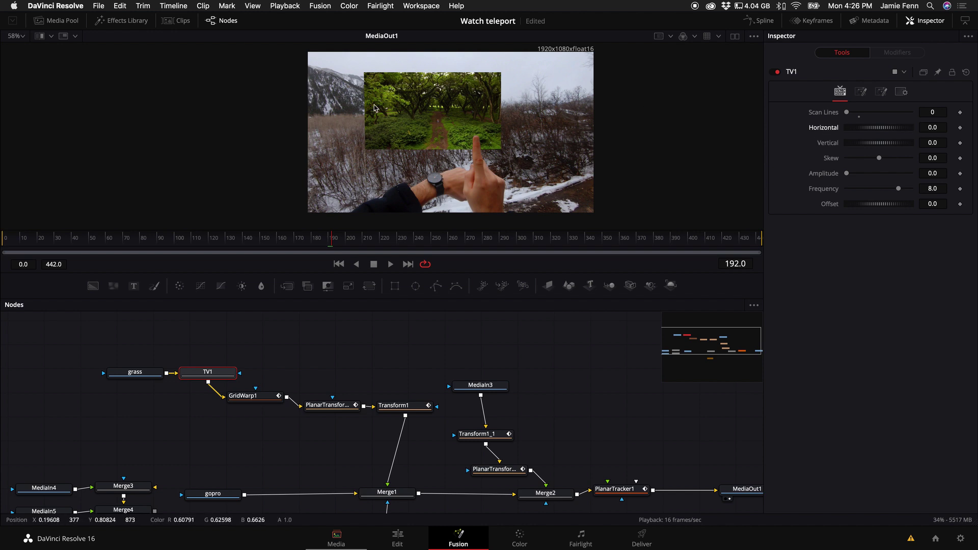
click(961, 127)
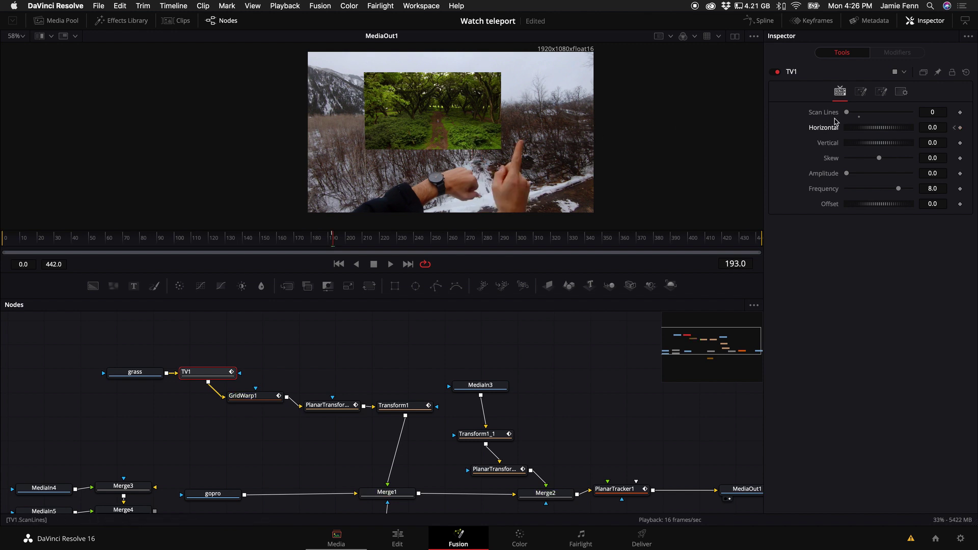
drag(872, 128, 946, 129)
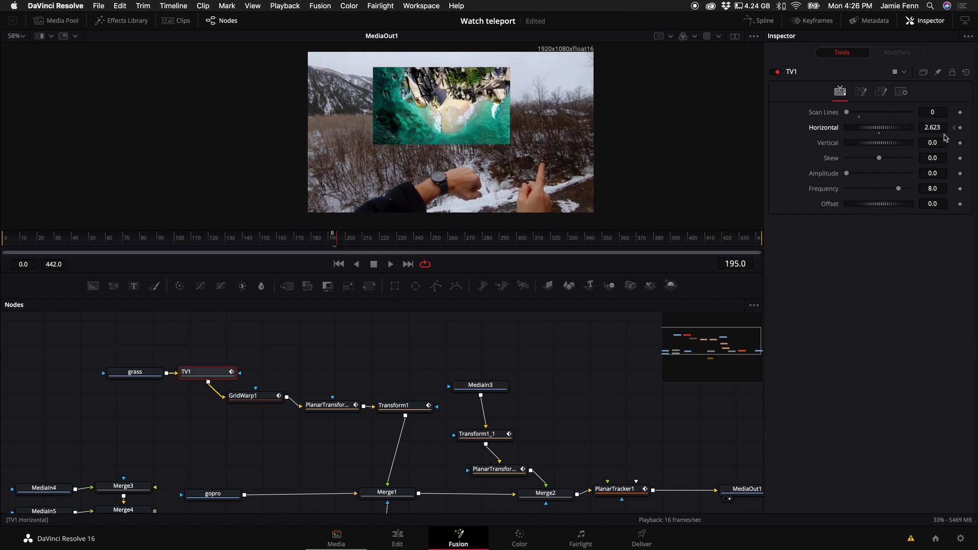
key(Left)
drag(864, 131, 954, 131)
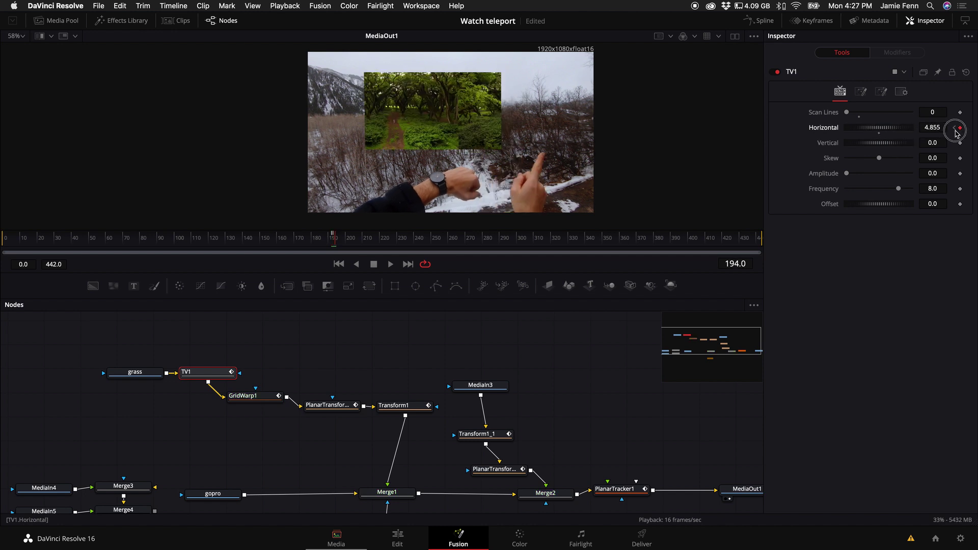
Step: Step back and forth through frames 189 to 196 to check the forest clip's horizontal swipe and the clip change
key(Left)
key(Left)
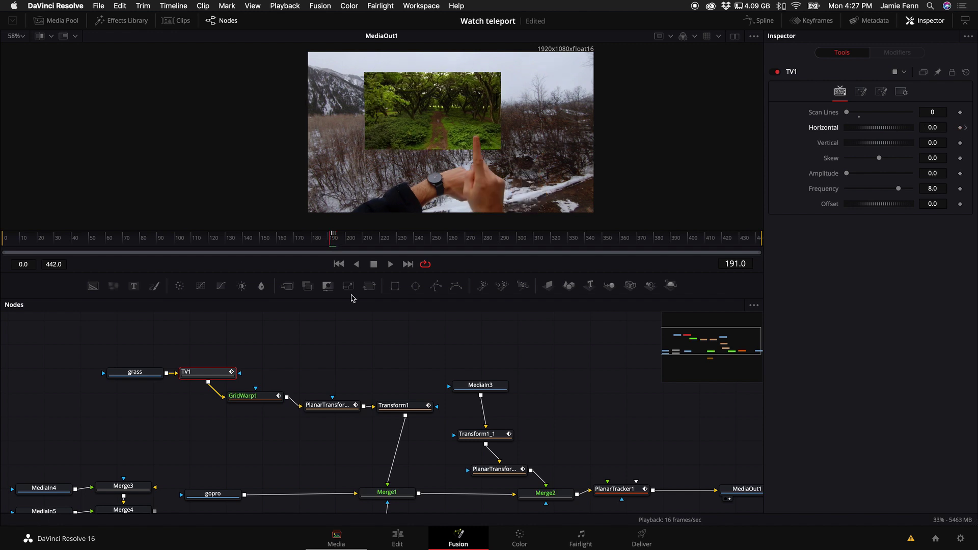
key(Left)
key(Right)
key(Right)
key(Right)
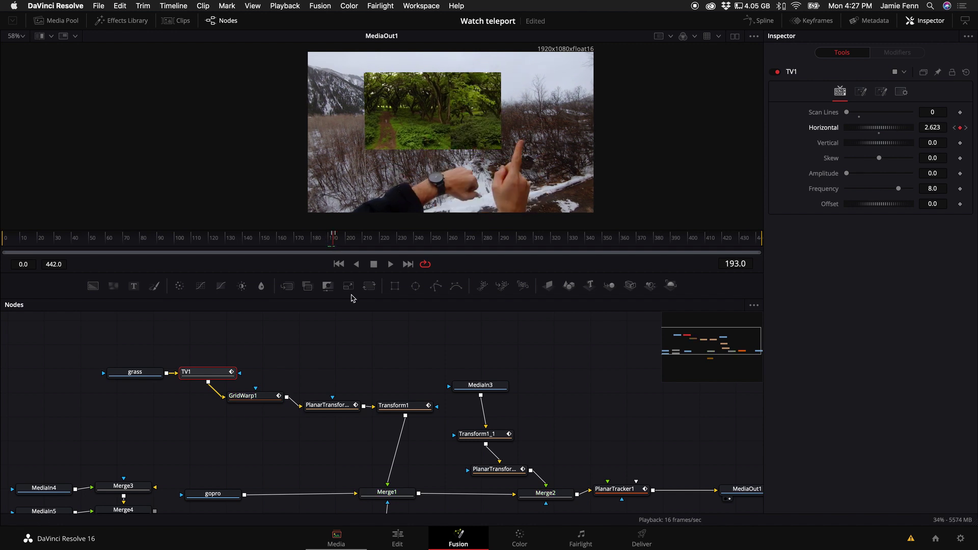
key(Right)
key(Right)
key(Right)
key(Right)
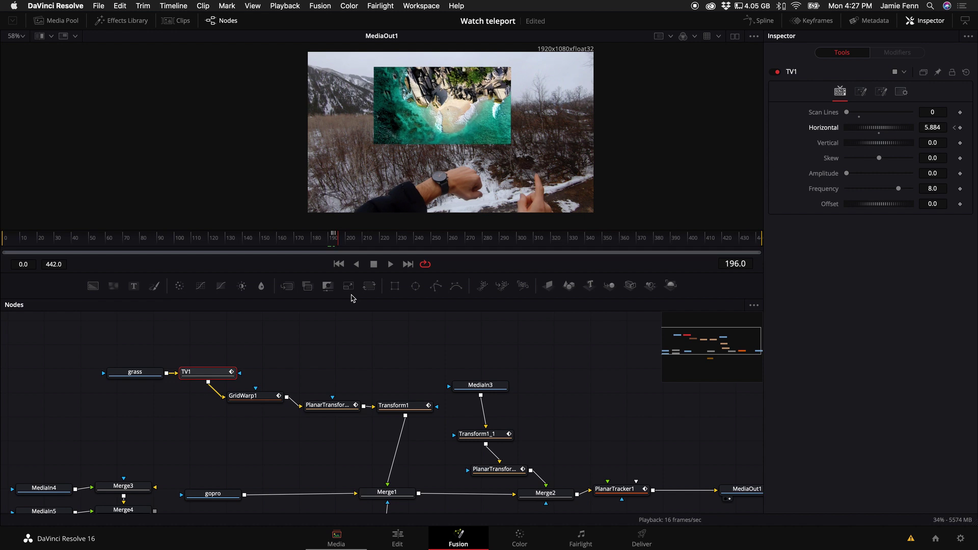
key(Left)
key(Left)
key(Left)
key(Left)
key(Left)
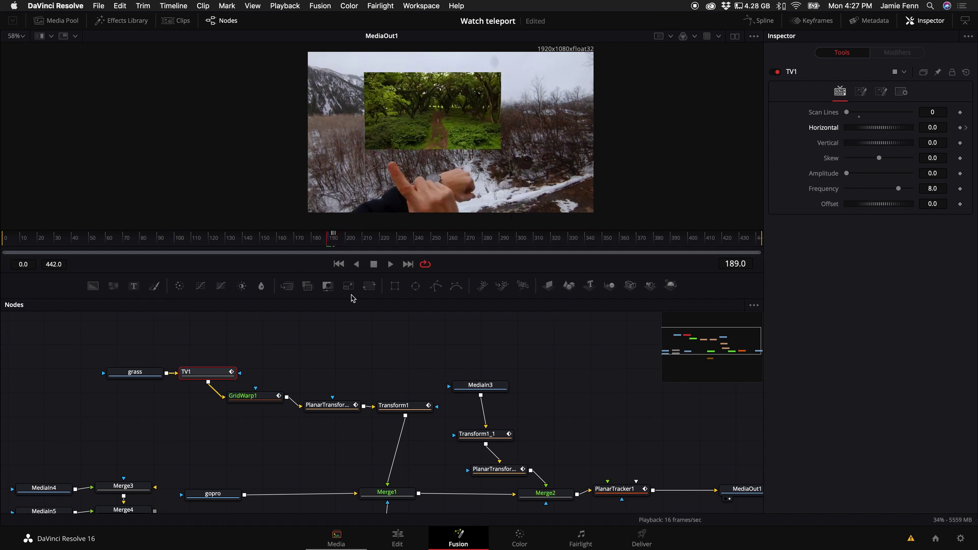
key(Right)
key(Right)
key(Right)
key(Right)
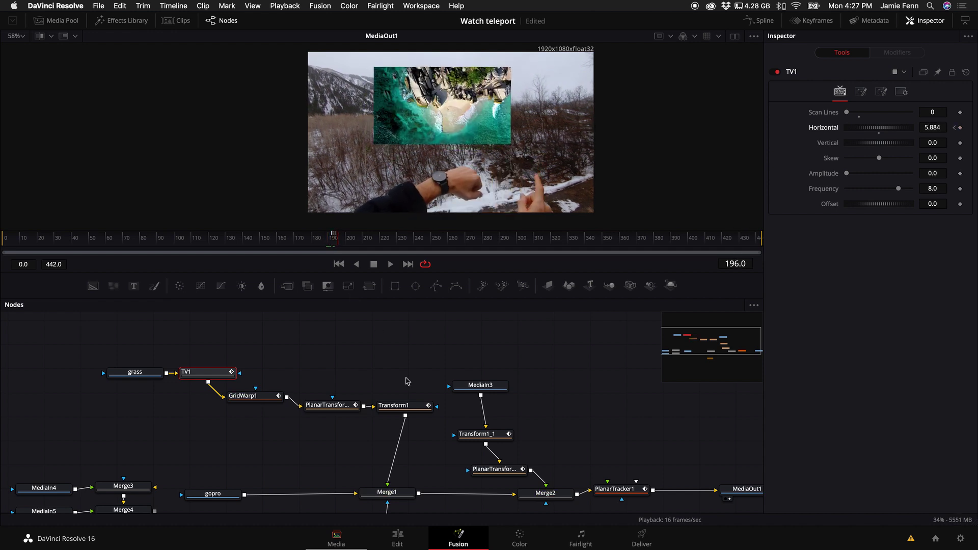
key(Left)
key(Left)
key(Left)
Step: Space out the grass and MediaIn3 nodes, insert a TV node after MediaIn3, and set its Scan Lines to 0
drag(141, 373, 113, 372)
click(203, 373)
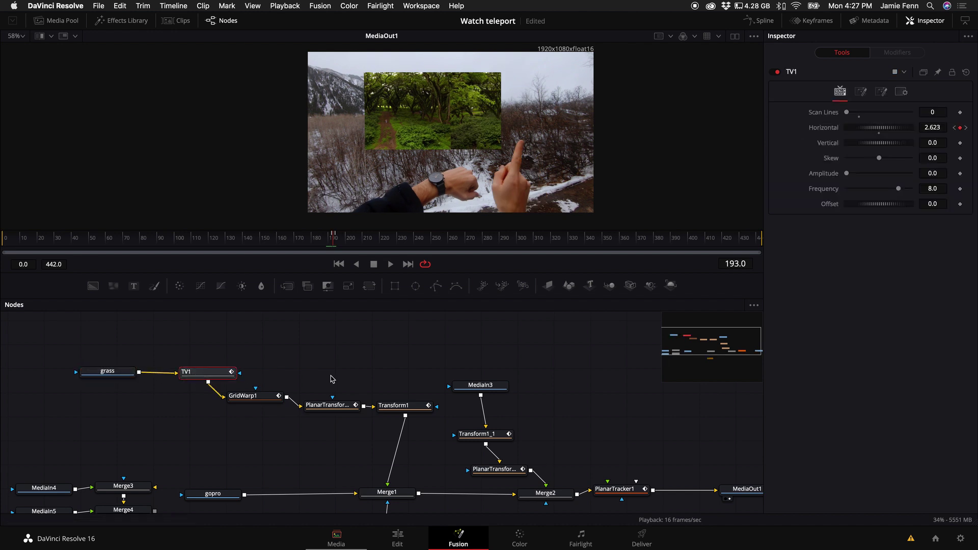
drag(469, 386, 452, 359)
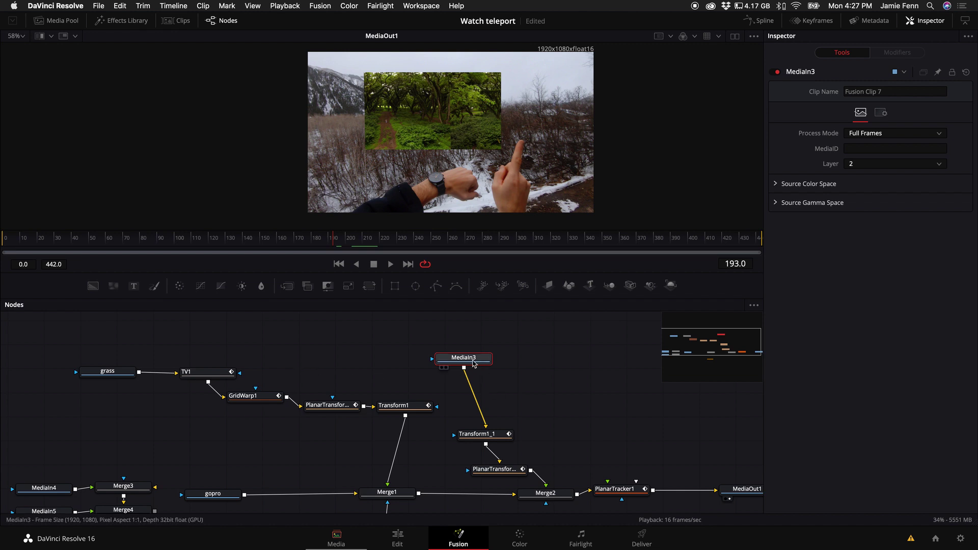
key(shift+space)
key(Escape)
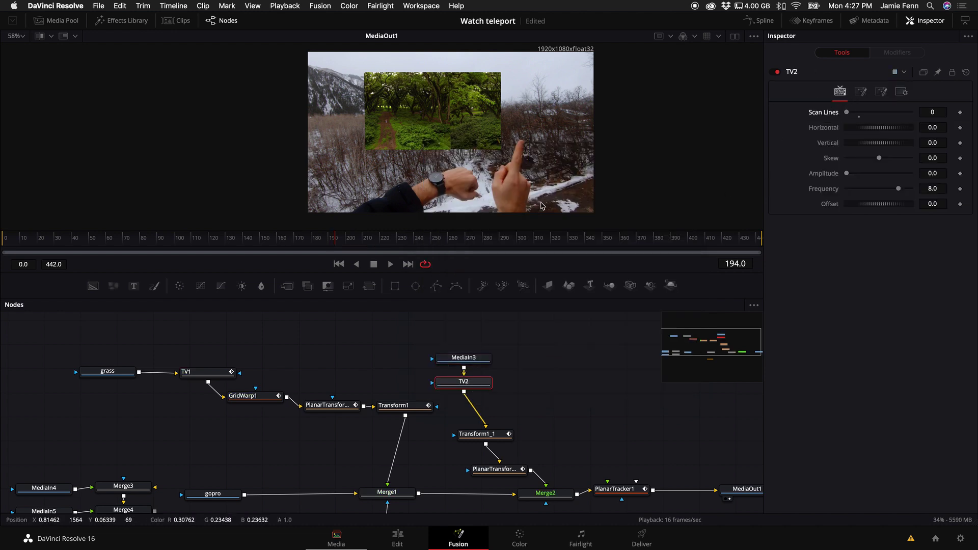
Step: Keyframe TV2's Horizontal from 0.0 at frame 195 to 5.0 at frame 202
click(960, 127)
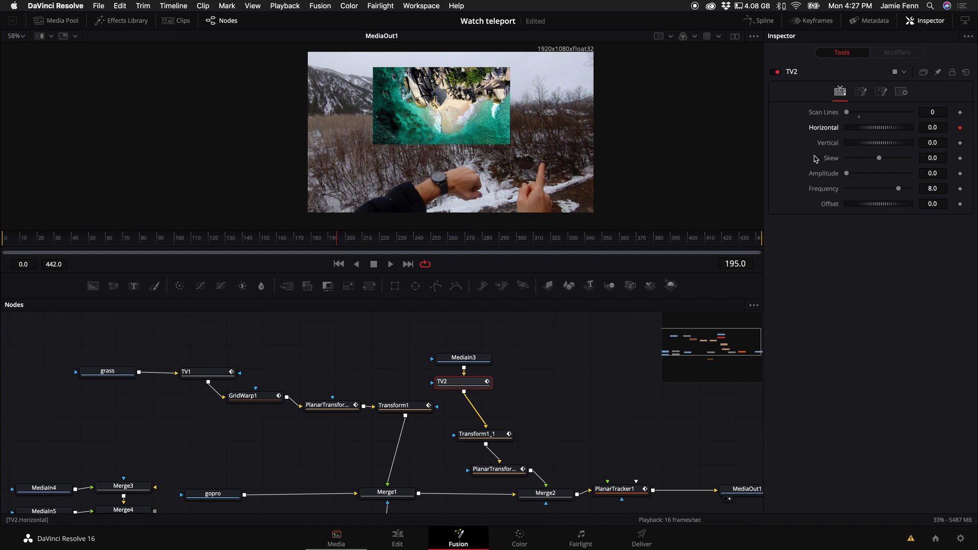
drag(874, 129, 895, 129)
key(Left)
key(Left)
key(Left)
key(Left)
key(Left)
key(Left)
key(Right)
key(Right)
key(Right)
key(Right)
key(Right)
key(Right)
key(Right)
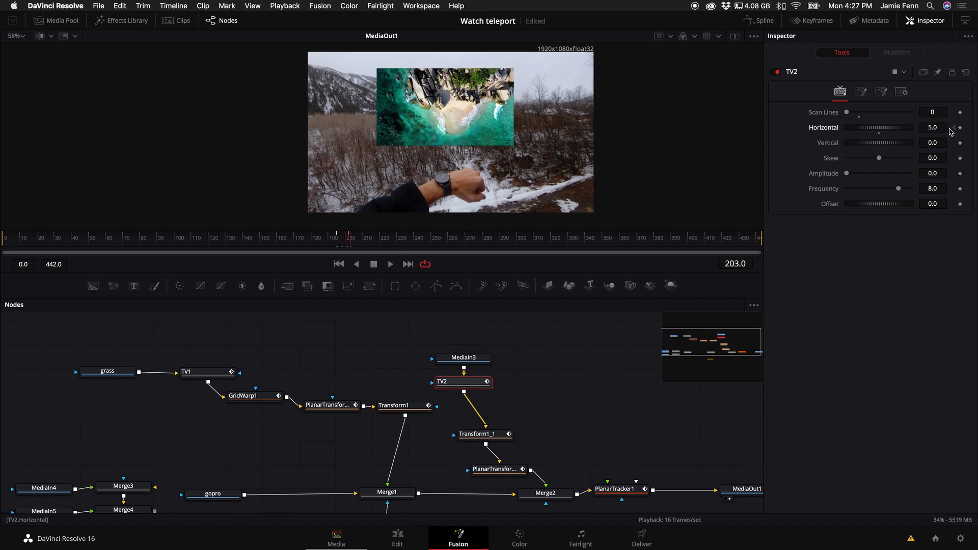
Step: Step through the frames around 200 to check the cove clip's horizontal swipe
key(Left)
key(Left)
key(Left)
key(Left)
key(Right)
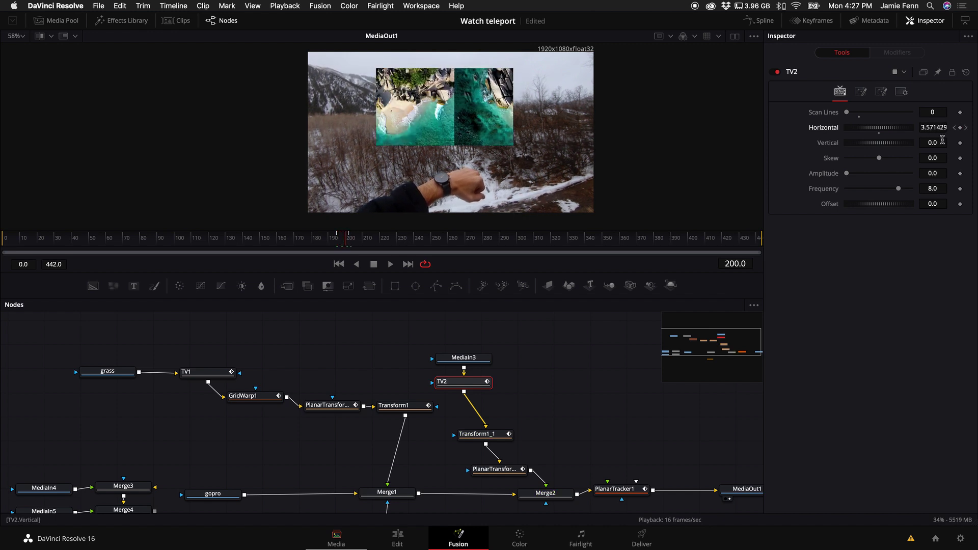
key(Right)
key(Right)
key(Left)
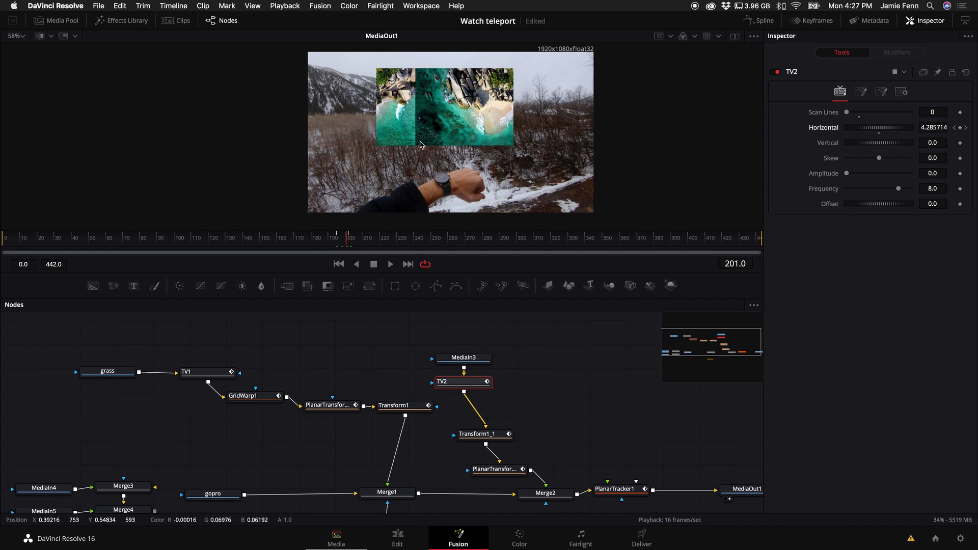
Step: Switch to the Edit page and play Fusion Clip 7 from before the clip change
click(405, 541)
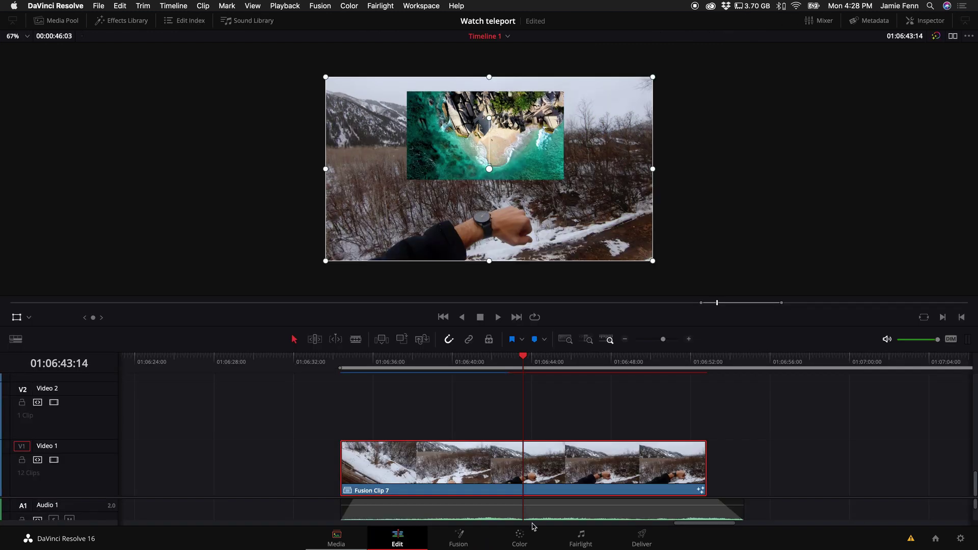
click(430, 361)
key(space)
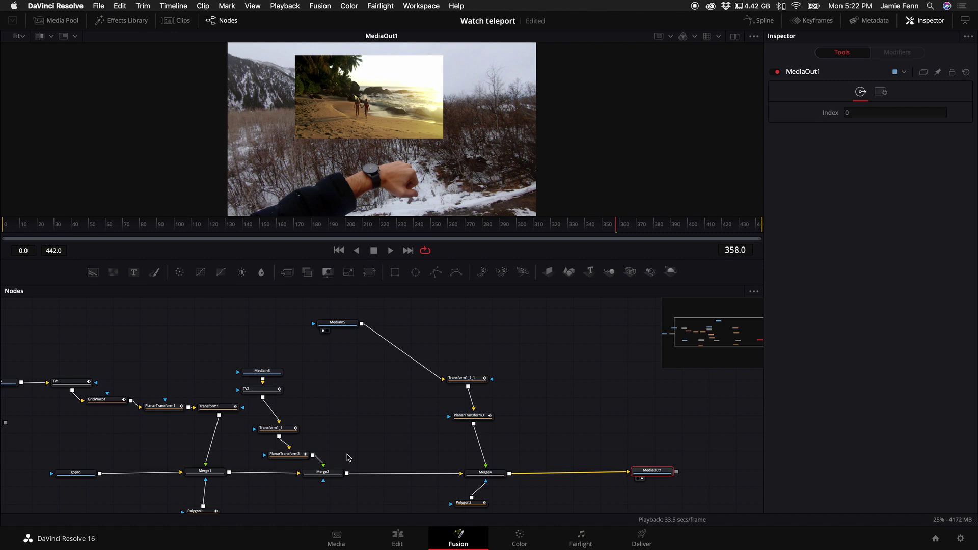
Step: Tidy the node graph by placing MediaIn5 directly above Transform1_1_1 and nudging PlanarTransform3 over slightly
scroll(348, 464, down, 3)
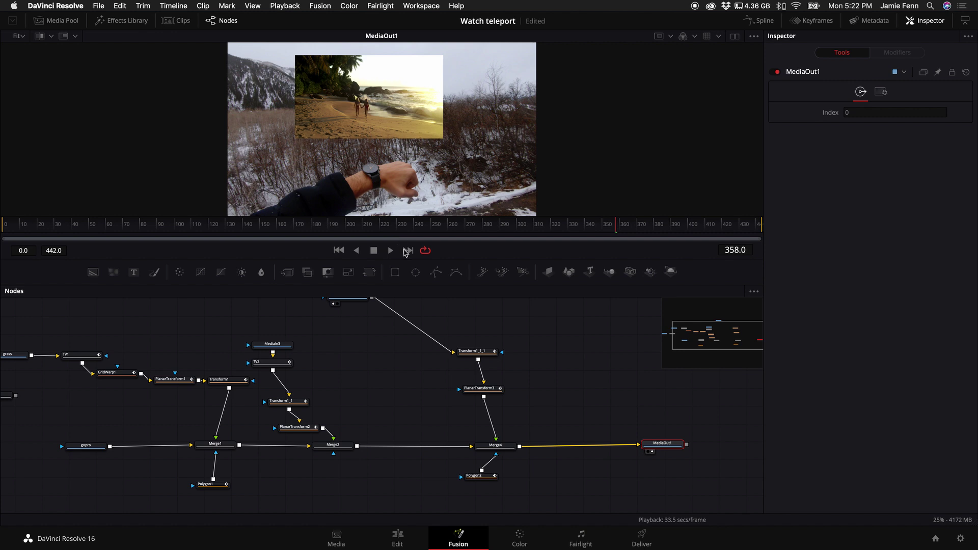
scroll(471, 434, right, 5)
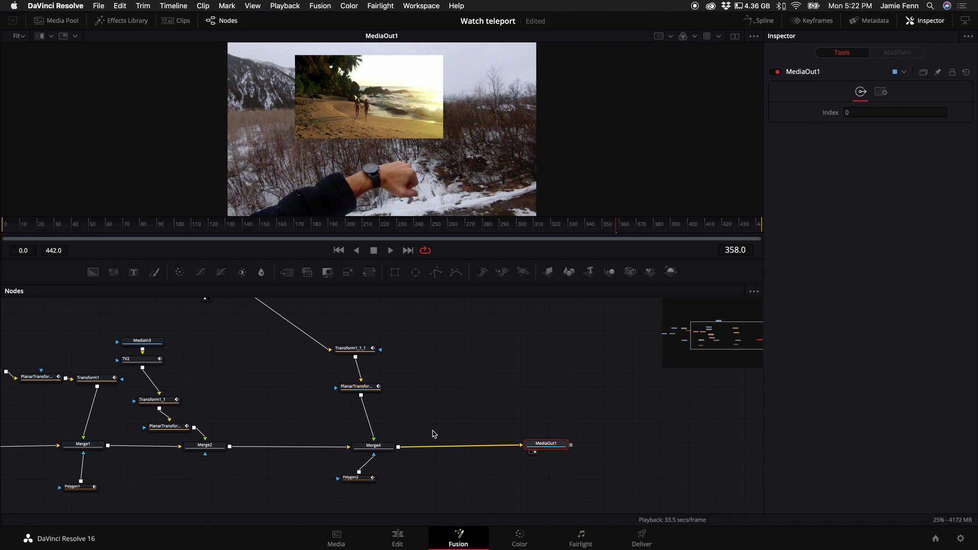
scroll(432, 431, up, 1)
scroll(432, 431, down, 1)
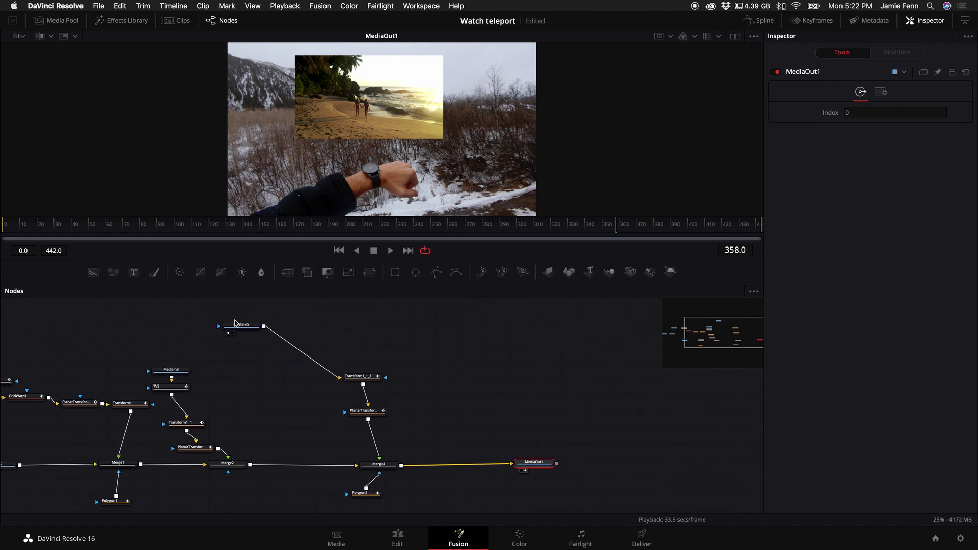
drag(236, 323, 355, 320)
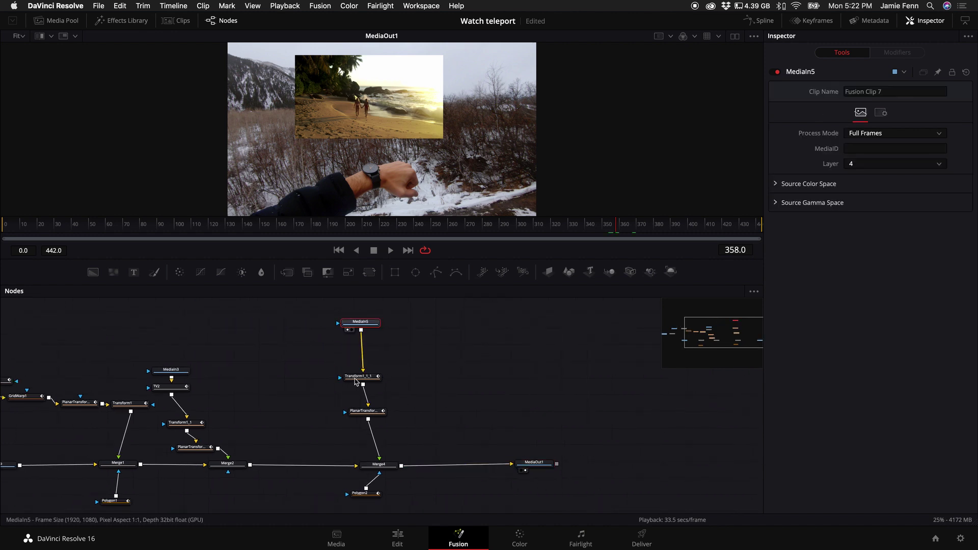
click(363, 378)
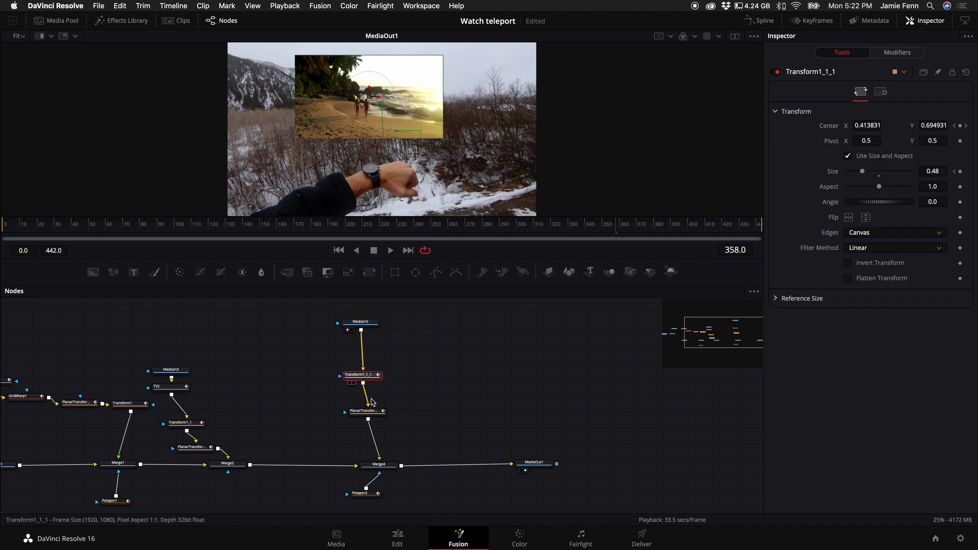
drag(370, 414, 375, 415)
scroll(380, 468, down, 2)
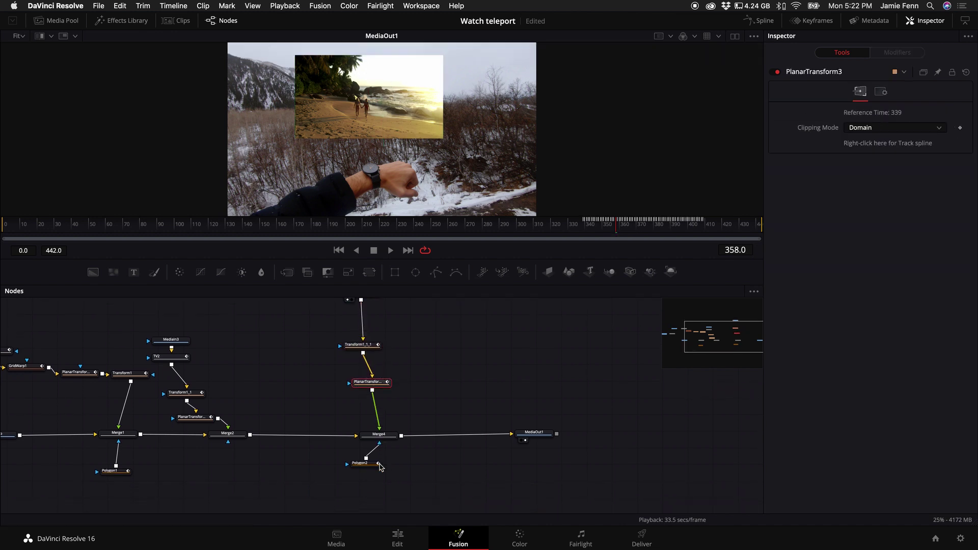
Step: Play the final finger gesture over the beach clip around frame 413, and return the playhead to frame 389
drag(625, 228, 703, 228)
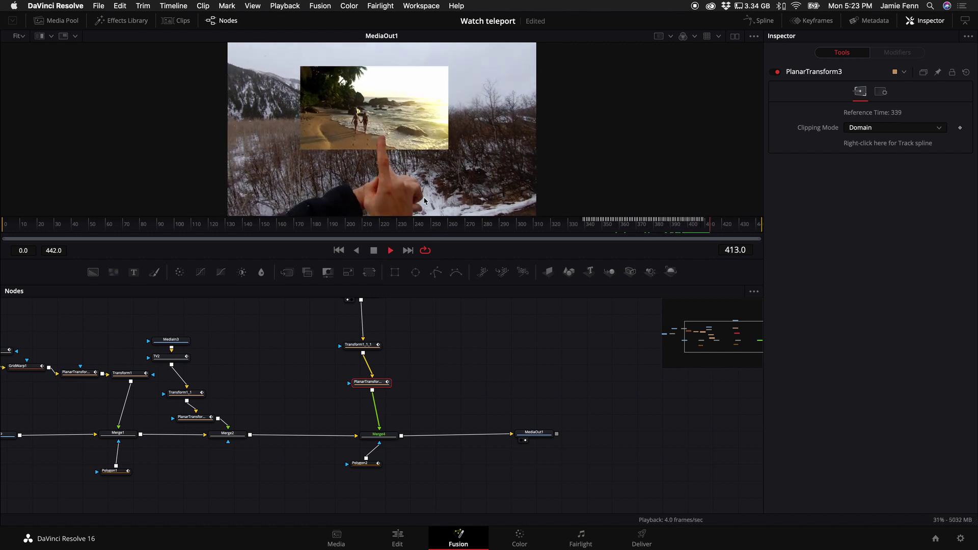
key(space)
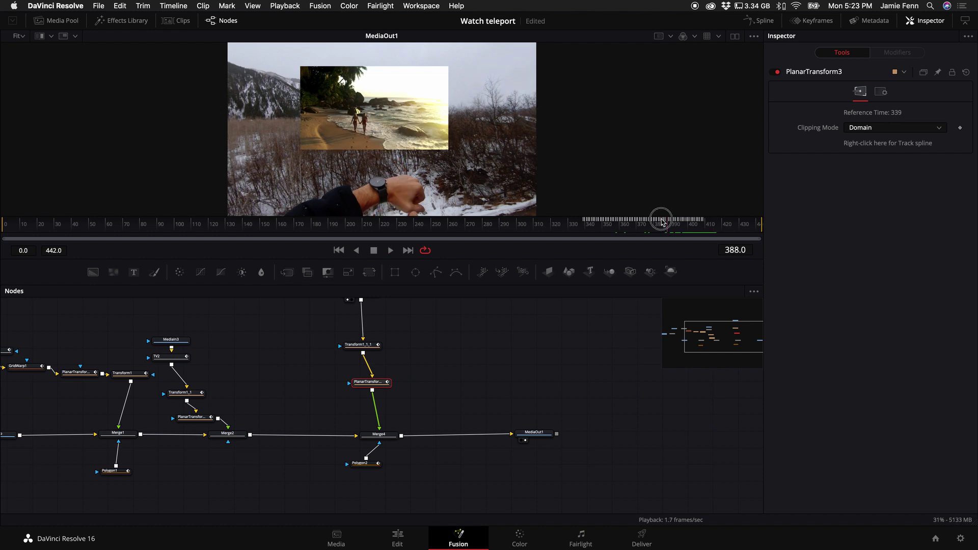
mouse_move(662, 223)
mouse_down()
mouse_move(646, 220)
mouse_move(670, 223)
mouse_up()
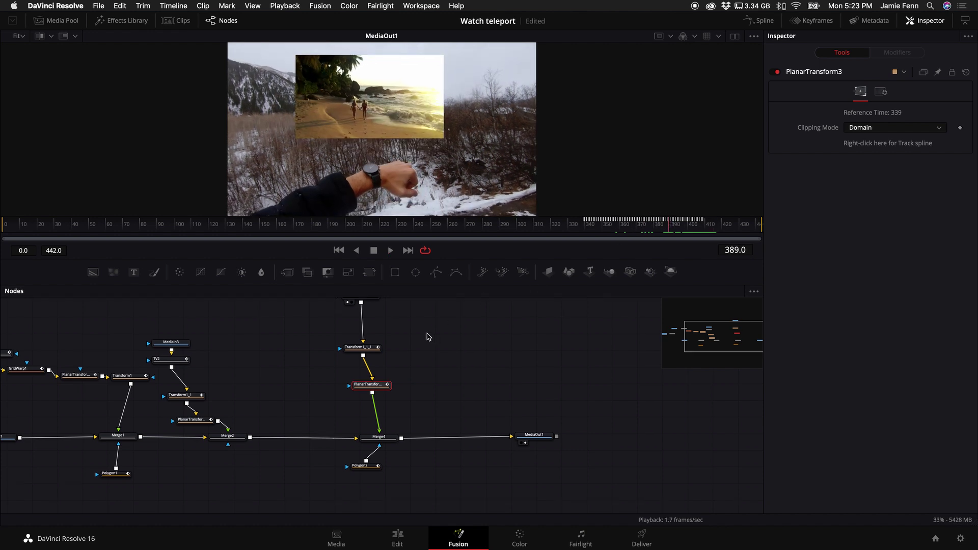
Step: Shift MediaIn5 slightly away from Transform1_1_1 and rename it girls
scroll(428, 336, up, 5)
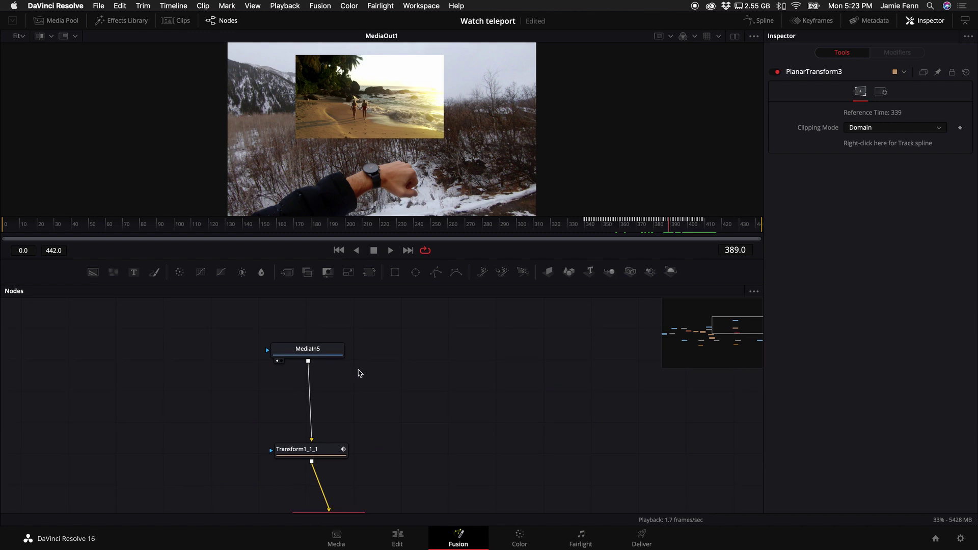
click(321, 351)
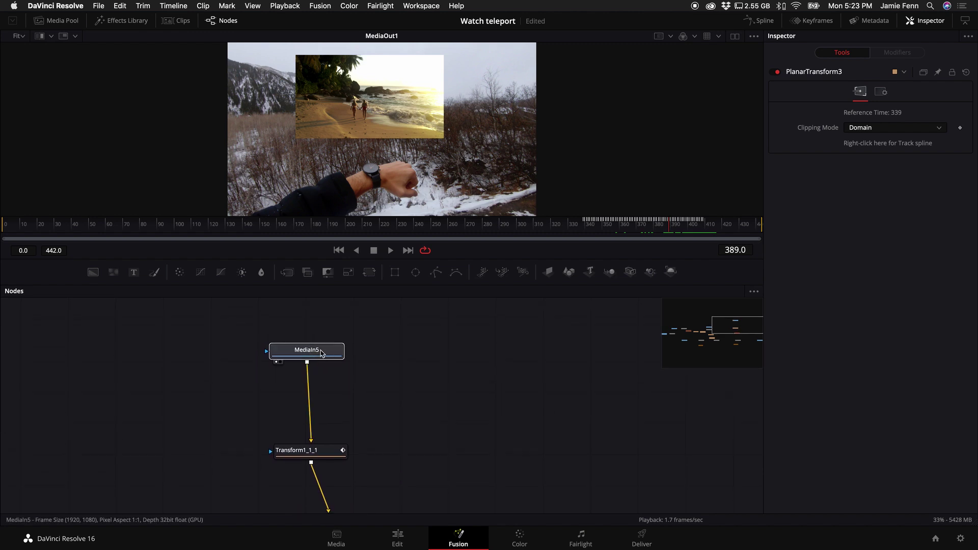
click(321, 353)
drag(316, 354, 296, 353)
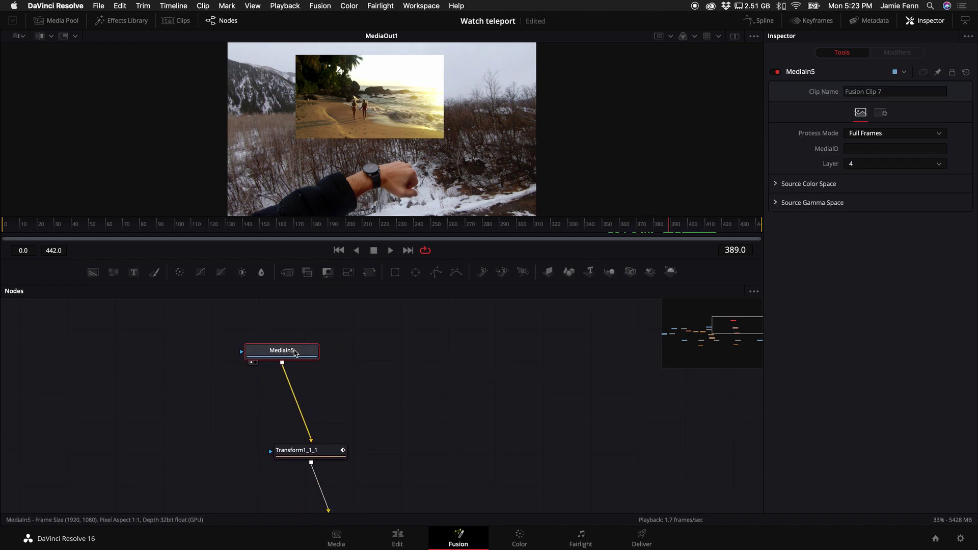
key(F2)
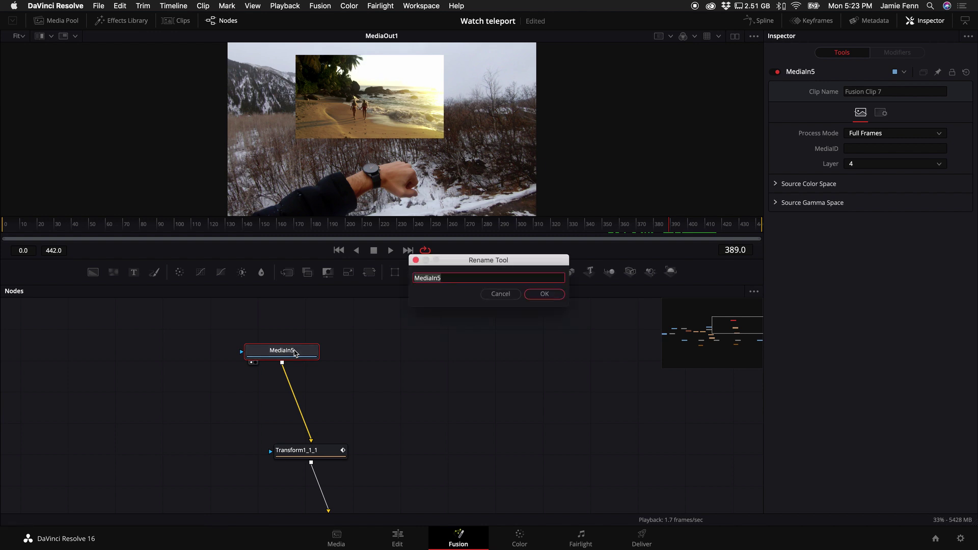
key(Escape)
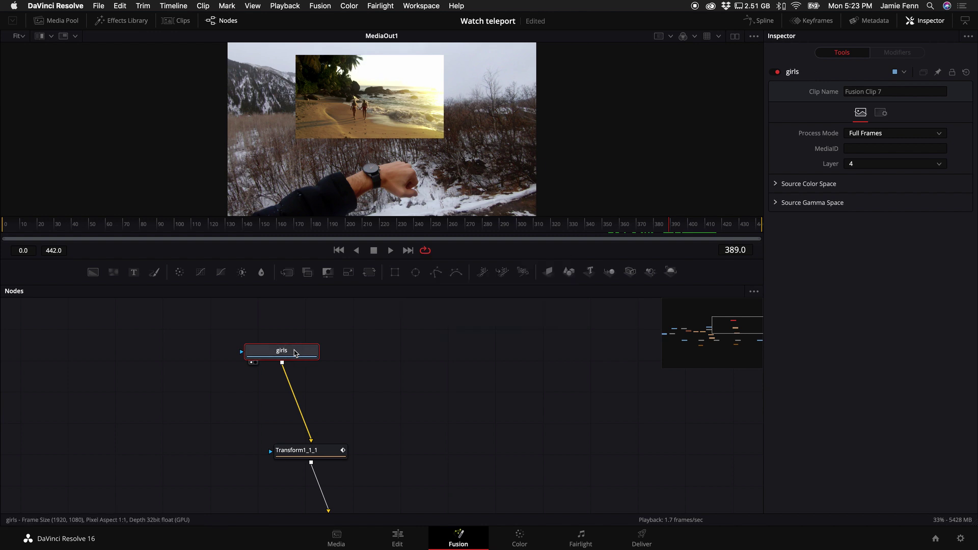
Step: Insert a Dent node between the girls clip and Transform1_1_1
key(shift+space)
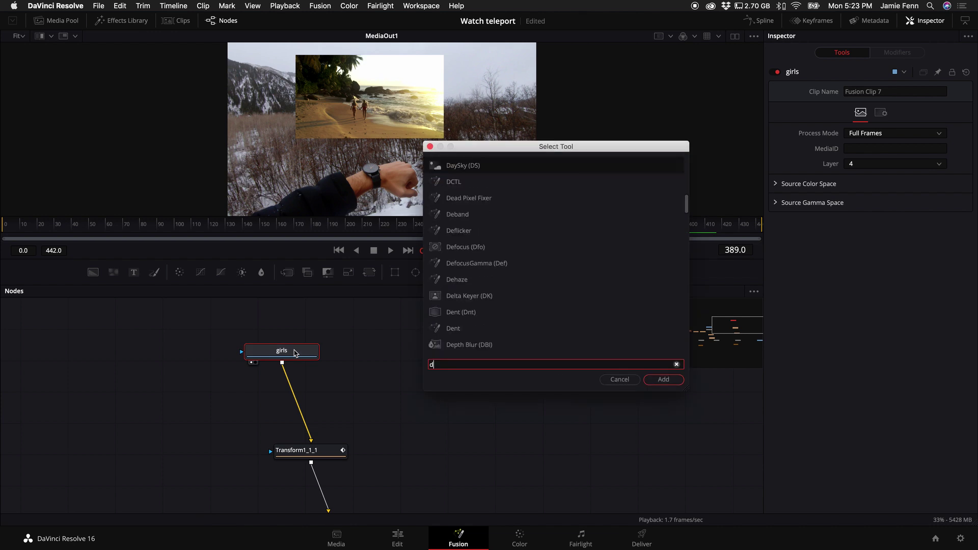
text(dent)
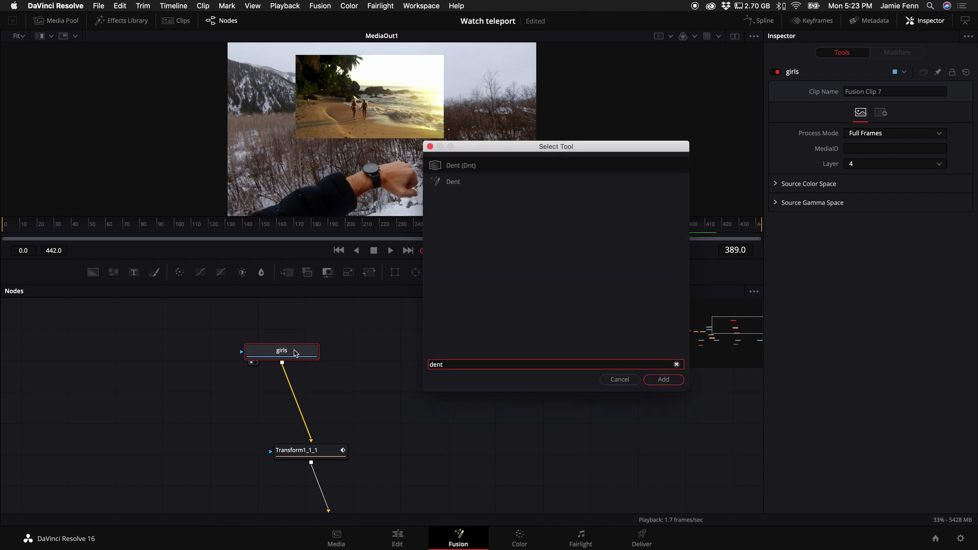
key(Return)
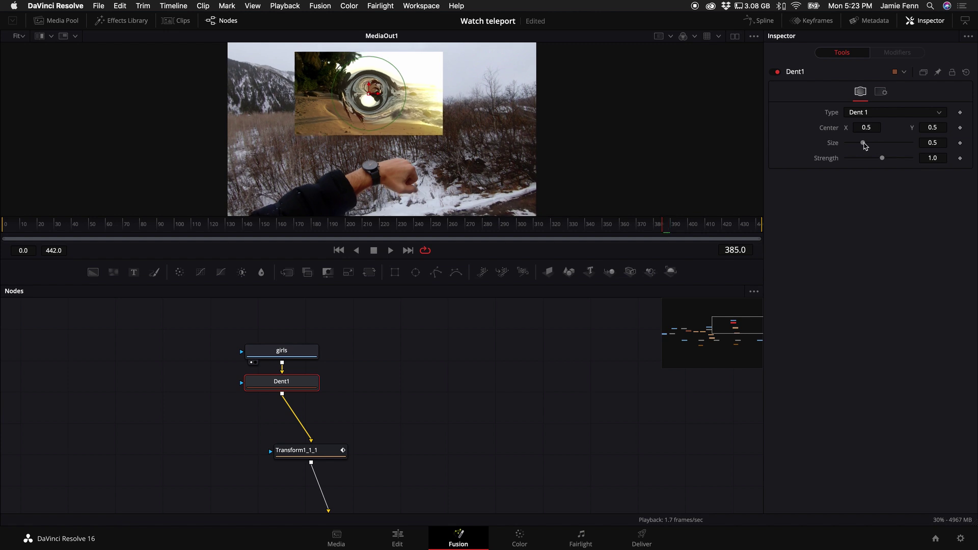
Step: At frame 411, set Dent1's size to 0, move its center onto the fingertip, and keyframe its center, size and strength
click(680, 227)
drag(680, 226, 706, 232)
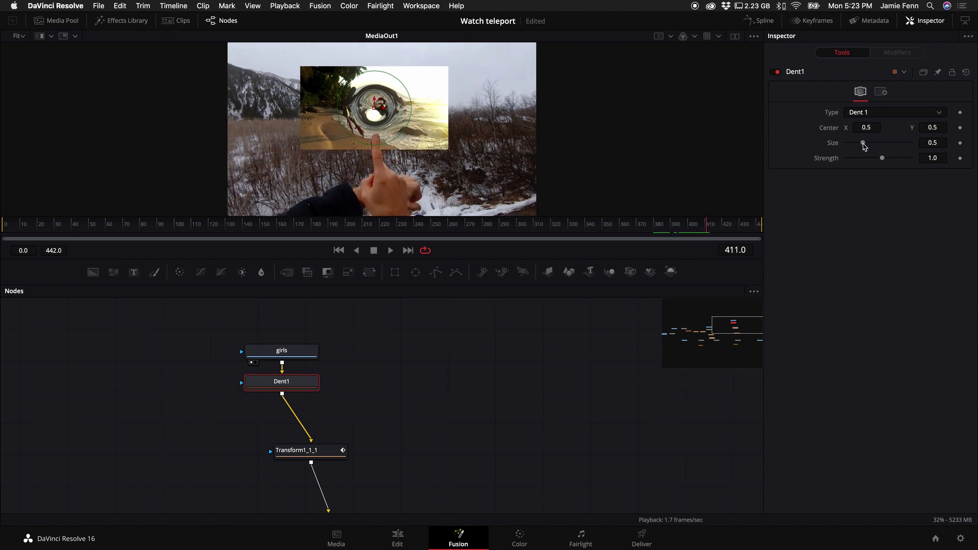
drag(864, 147, 822, 150)
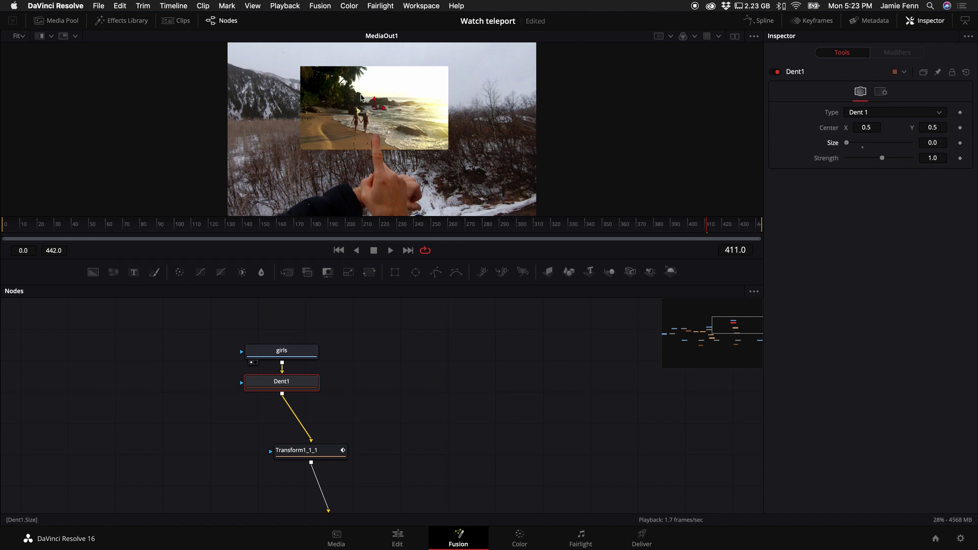
drag(376, 111, 378, 142)
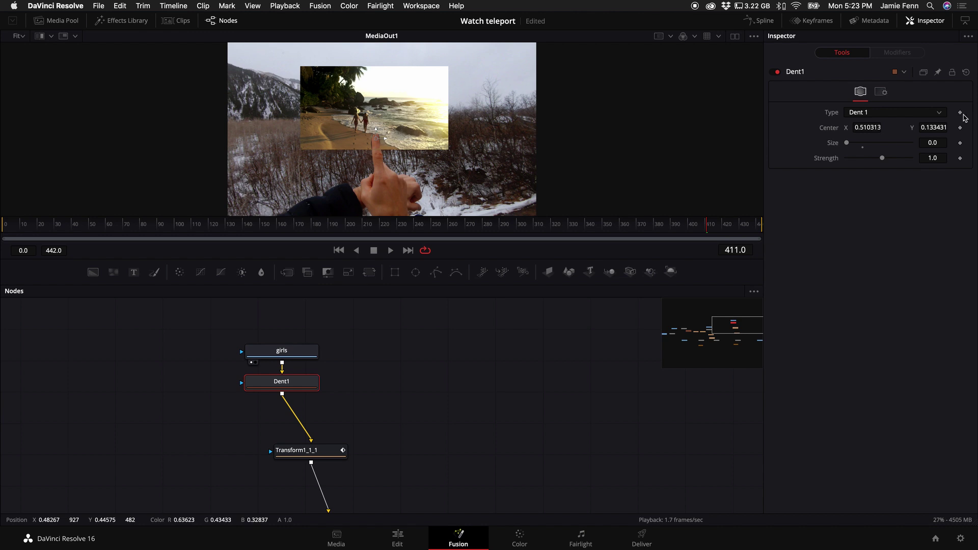
click(961, 128)
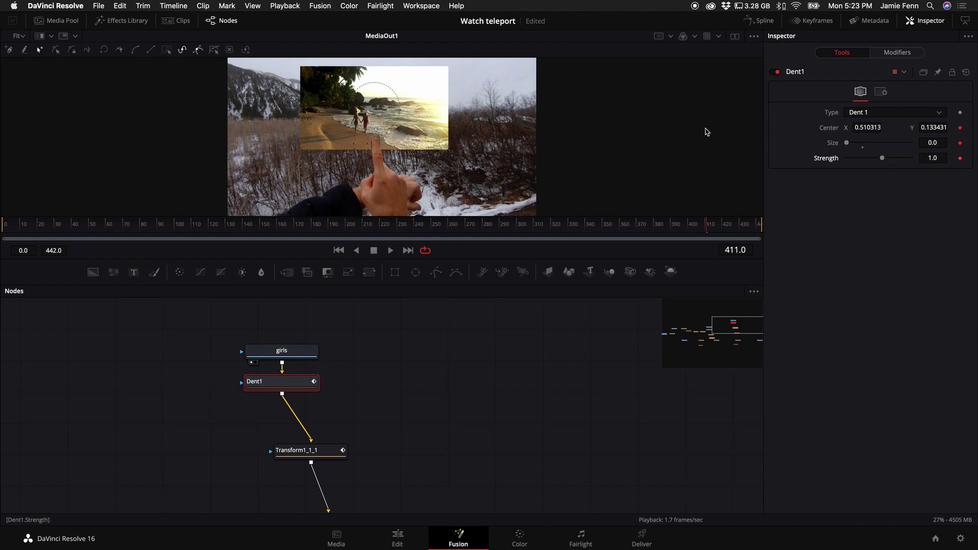
Step: Raise Dent1's size to 0.33 at frame 412, play ahead through the gesture, and enlarge the dent further
key(Right)
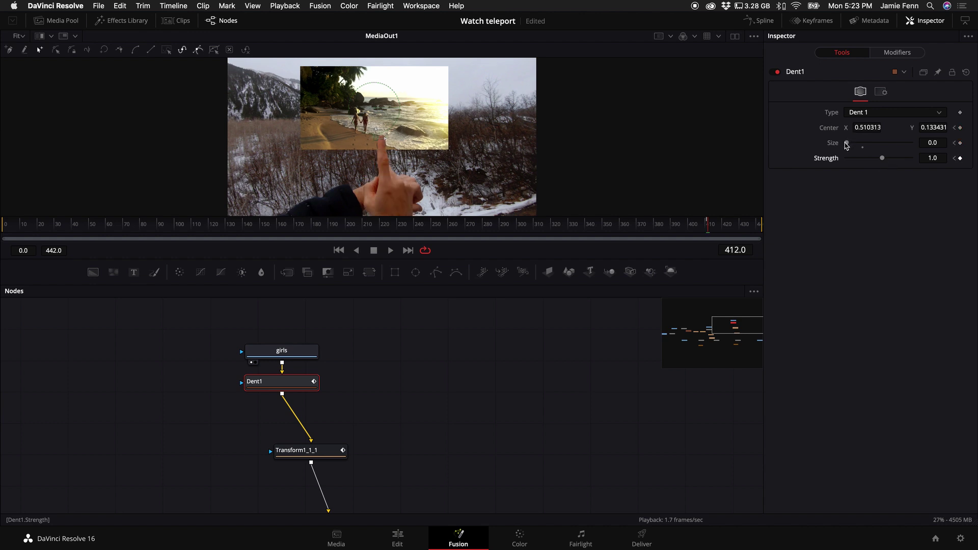
drag(847, 144, 858, 146)
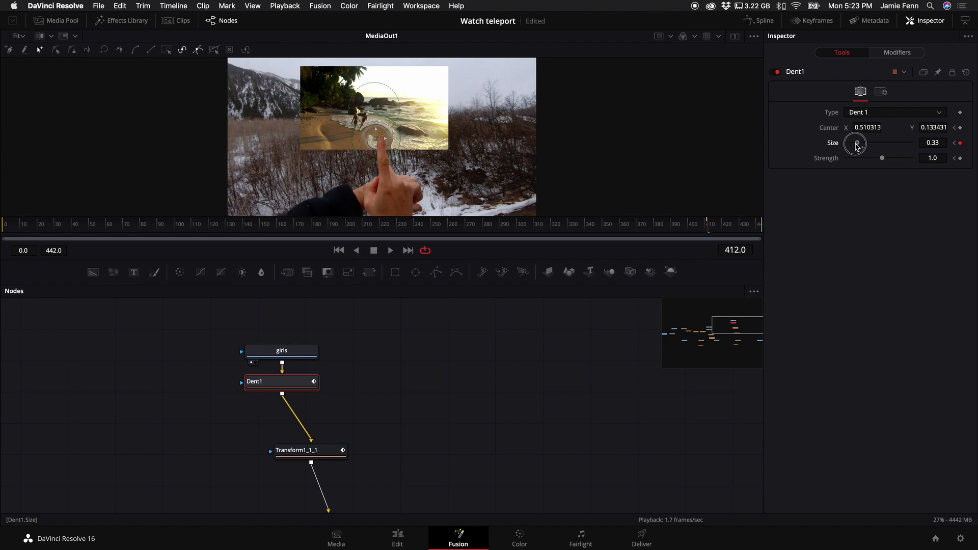
key(space)
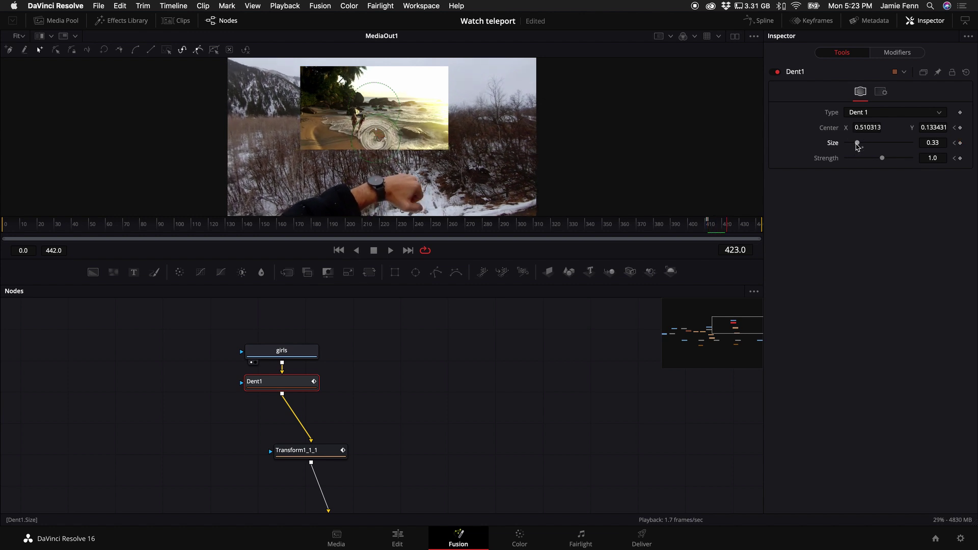
drag(857, 146, 878, 148)
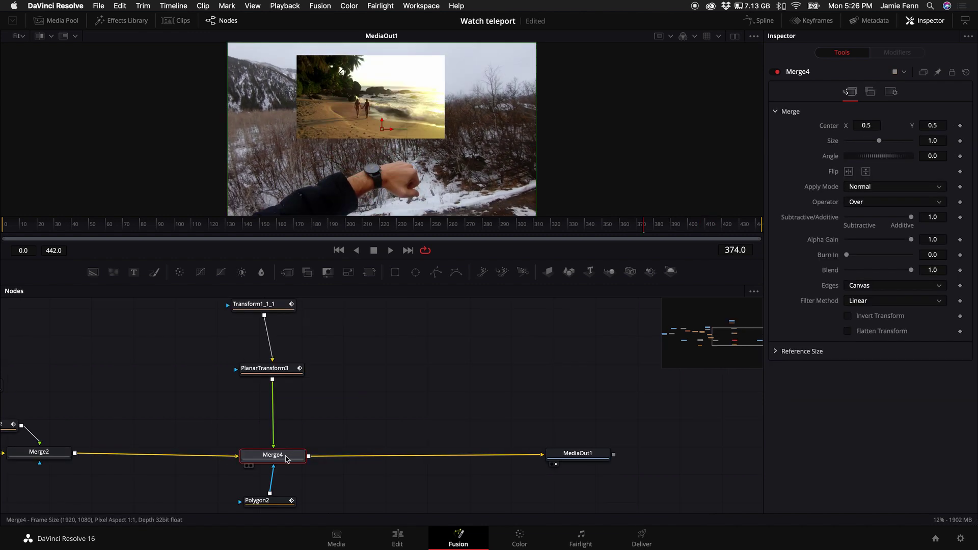
Step: Move Polygon2 slightly in the node graph while keeping it just beneath Merge4
mouse_move(288, 457)
mouse_down()
mouse_move(280, 455)
mouse_move(289, 459)
mouse_up()
scroll(290, 460, down, 4)
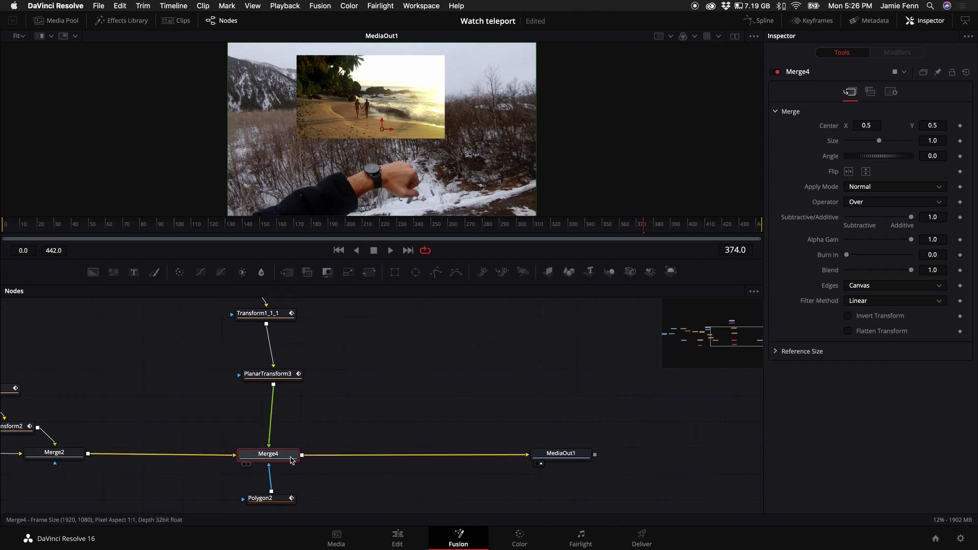
scroll(291, 460, up, 4)
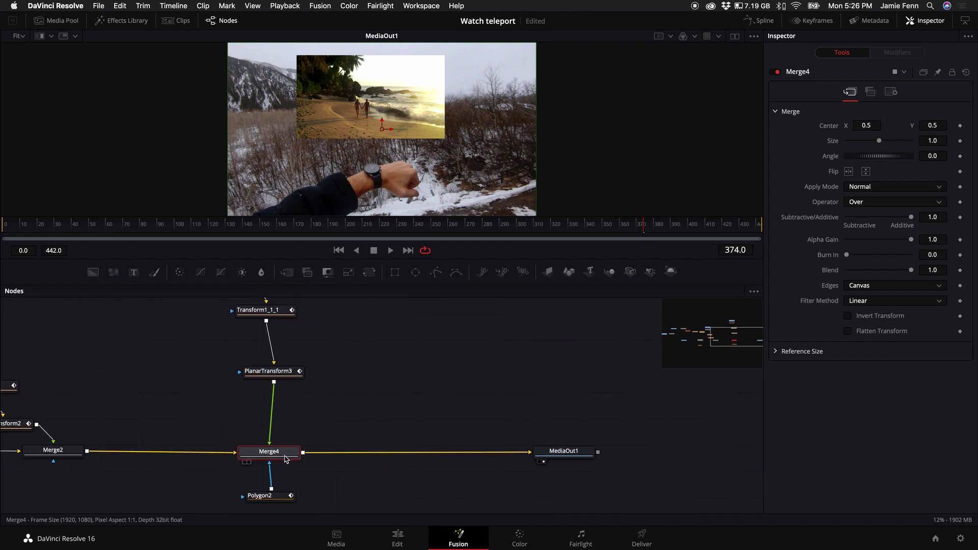
click(544, 450)
click(280, 460)
drag(287, 493, 278, 481)
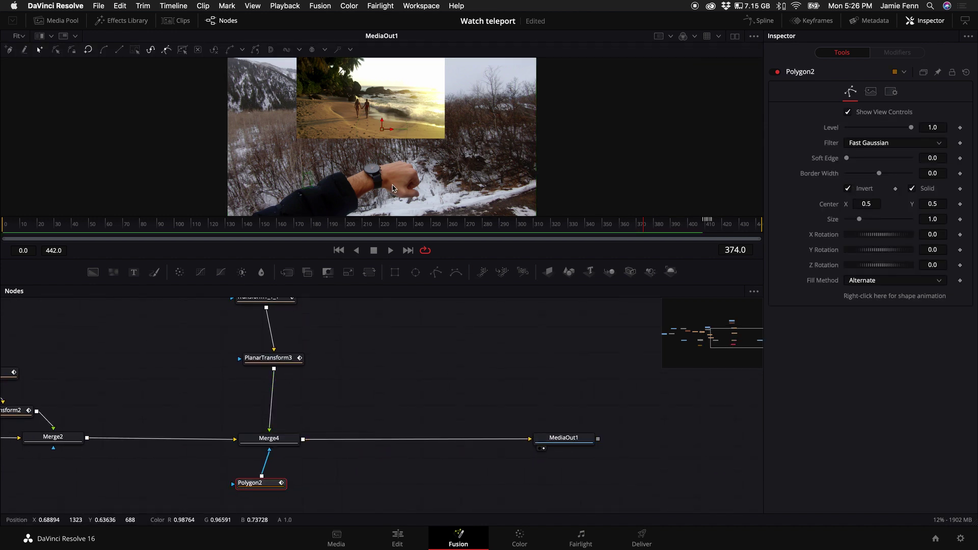
Step: Insert the Dent effect without the (Dnt) suffix between Merge4 and MediaOut1
click(288, 441)
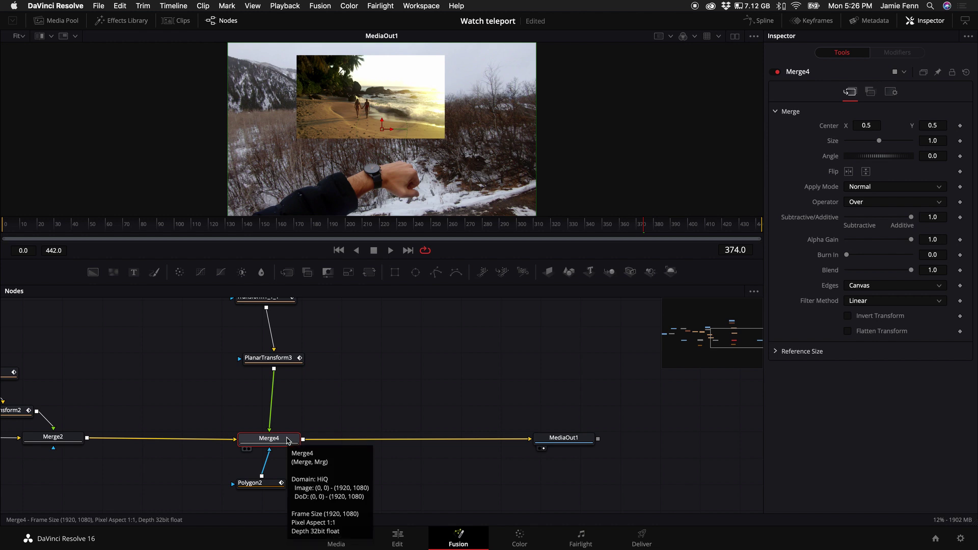
key(shift+space)
text(ent)
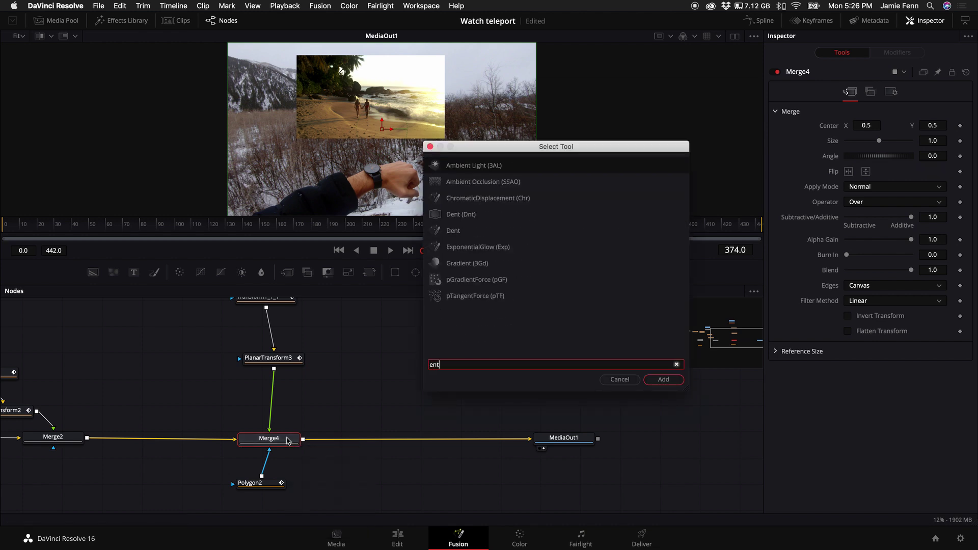
key(Down)
key(Down)
key(Down)
key(Down)
key(Down)
key(Up)
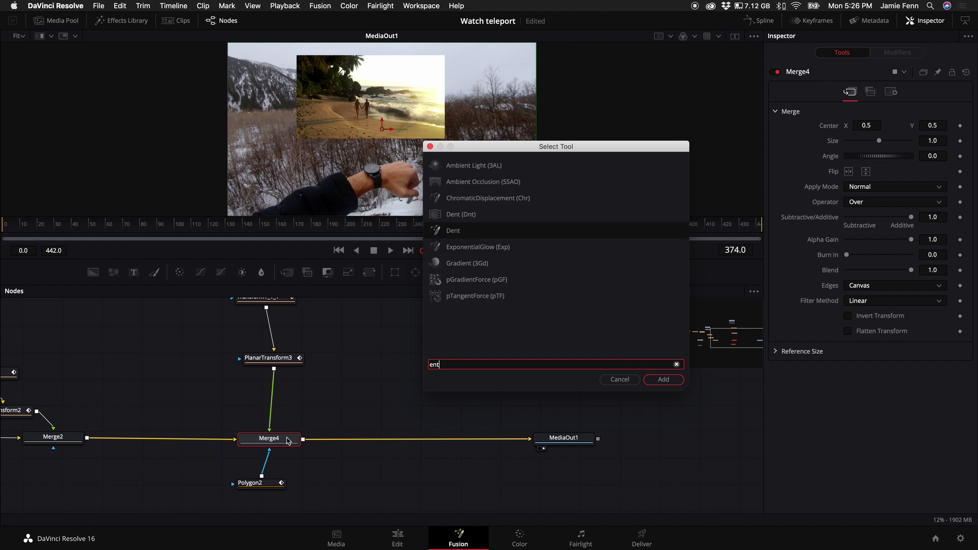
key(Return)
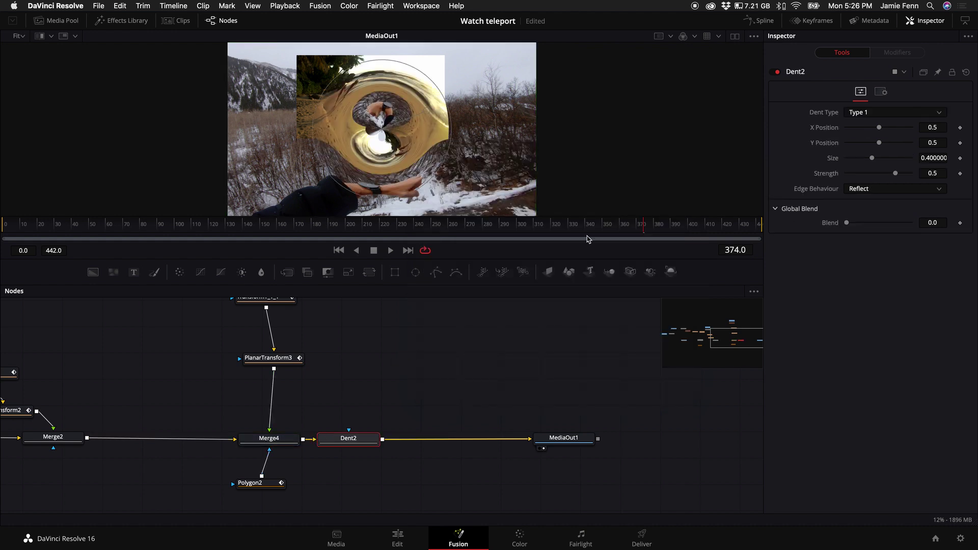
Step: Set Dent2's dent type to Sine, try shifting its X position to 0.449, and undo that shift
mouse_move(881, 130)
mouse_down()
mouse_move(861, 138)
mouse_move(862, 128)
mouse_up()
click(875, 112)
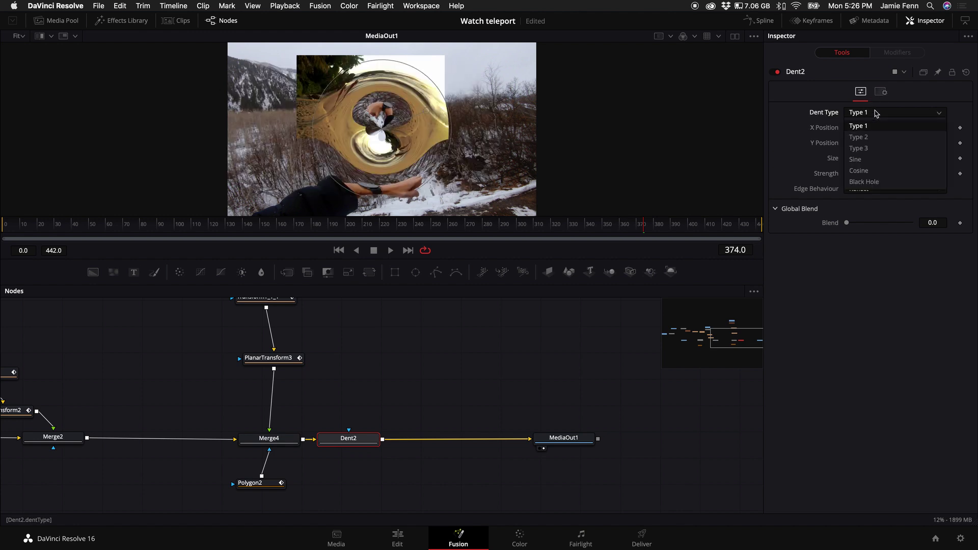
click(882, 159)
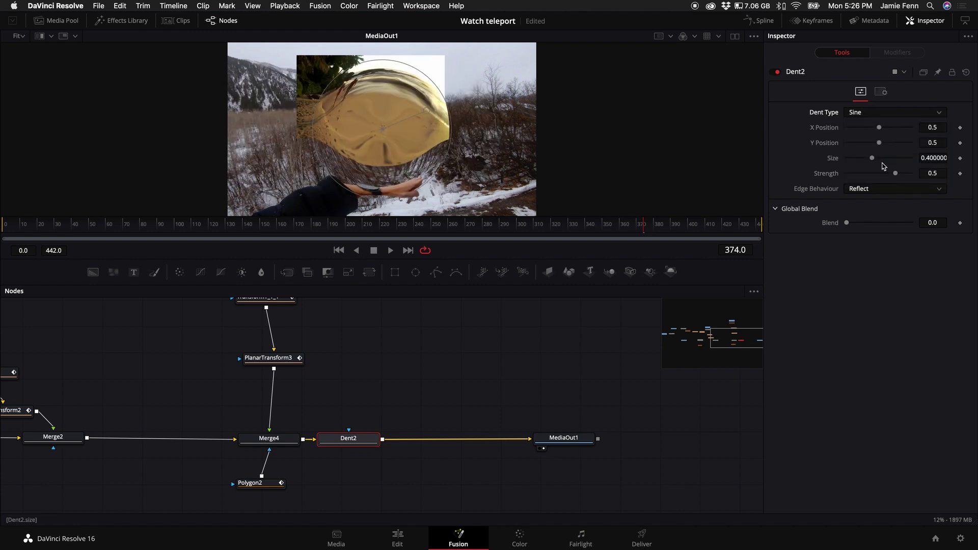
mouse_move(878, 128)
mouse_down()
mouse_move(895, 130)
mouse_move(875, 132)
mouse_up()
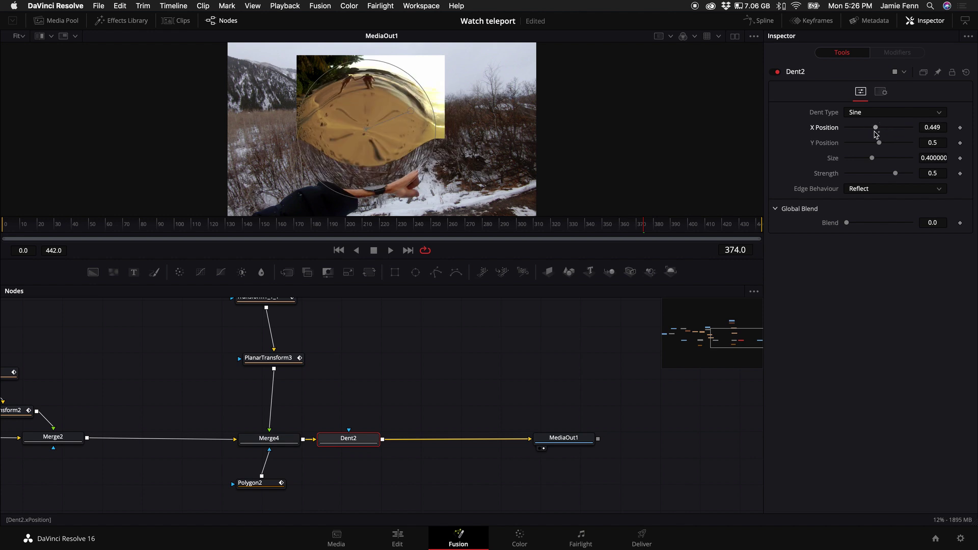
key(super+z)
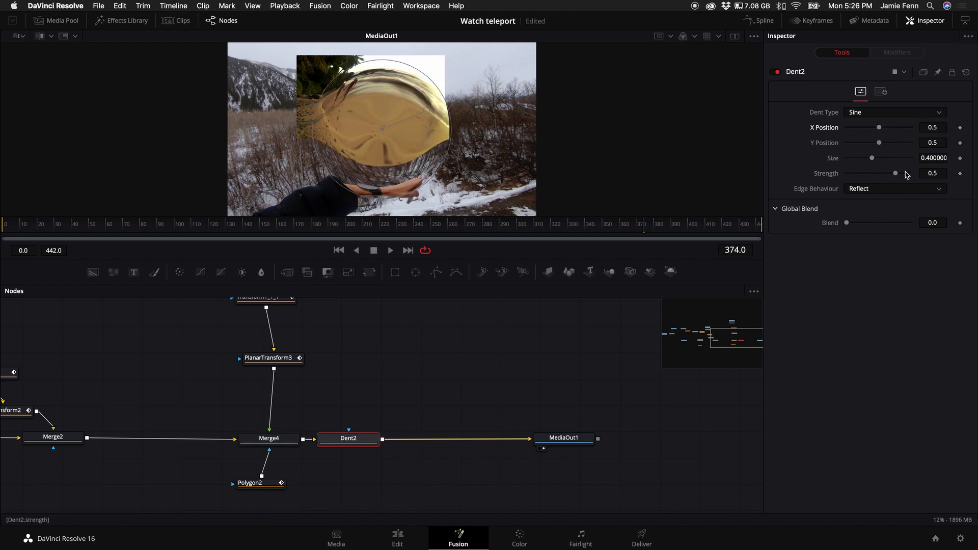
Step: Keyframe Dent2's size at 0.01 on frame 416 and enlarge it strongly three frames further on
drag(873, 159, 960, 162)
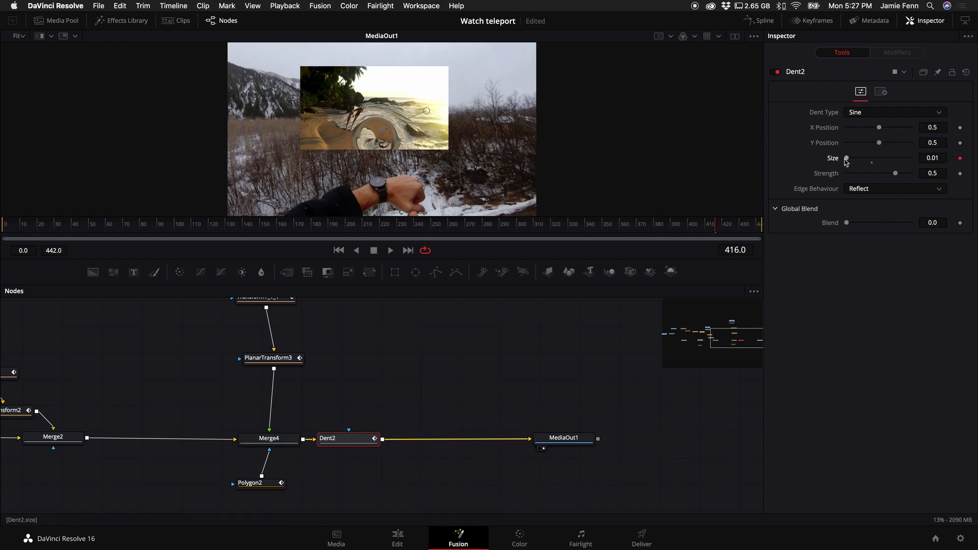
key(Right)
key(Right)
key(Right)
key(Right)
key(Right)
key(Right)
key(Right)
drag(847, 157, 925, 162)
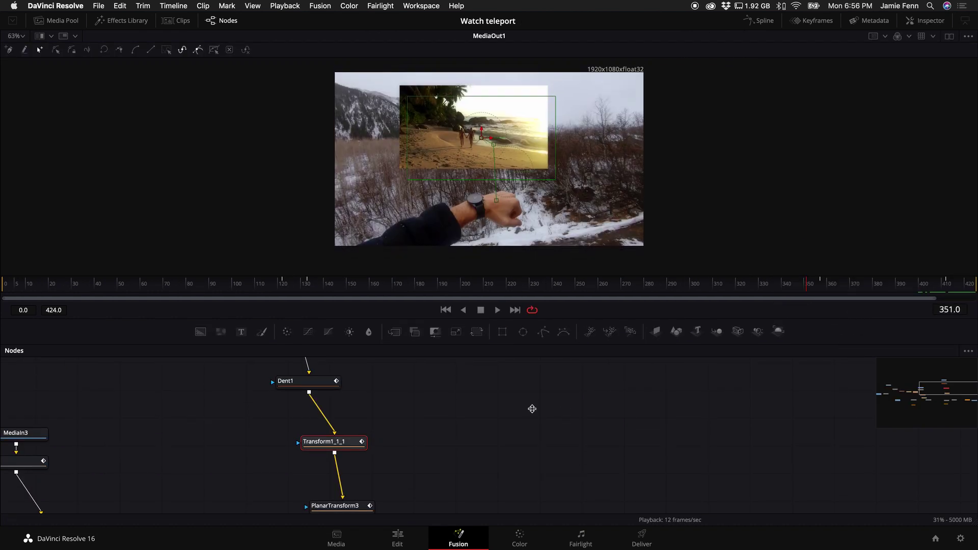
Step: Examine the fingertip dent on the beach clip up close at frame 412, and show the settings of Transform1_1_1
drag(864, 282, 934, 287)
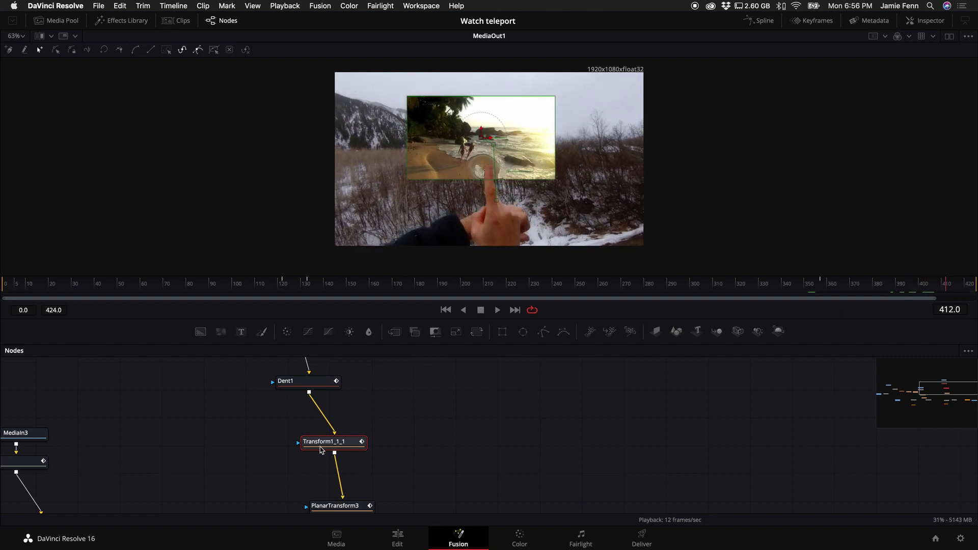
scroll(437, 141, up, 5)
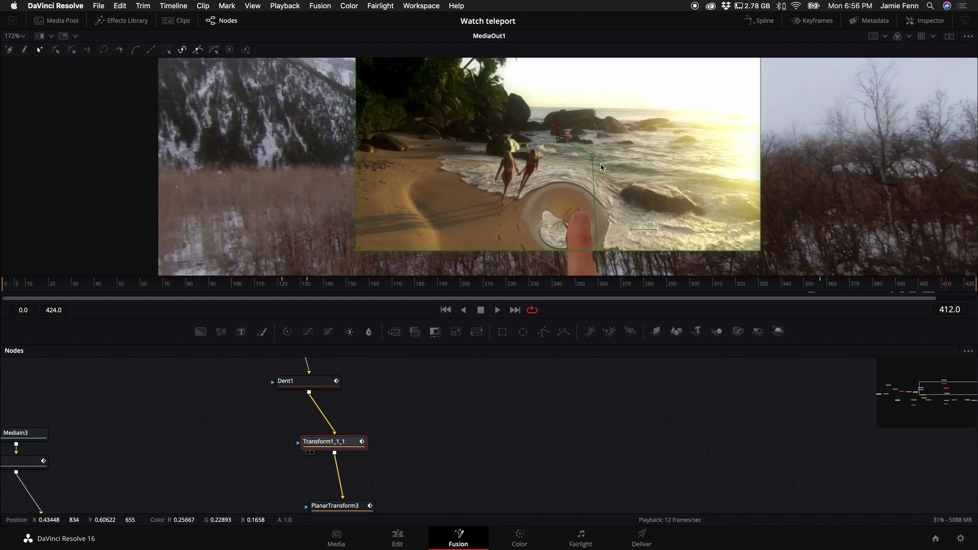
scroll(601, 167, down, 4)
scroll(612, 150, up, 2)
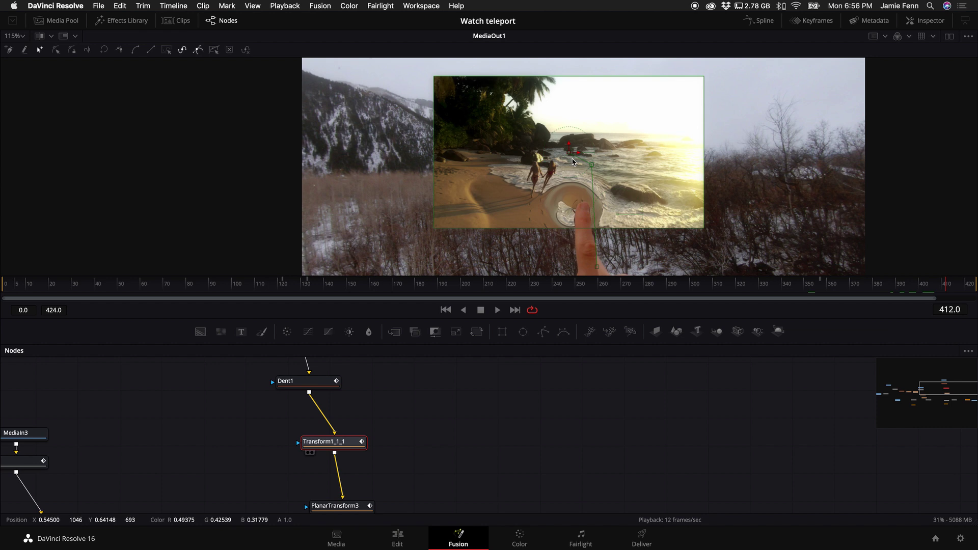
scroll(629, 194, down, 4)
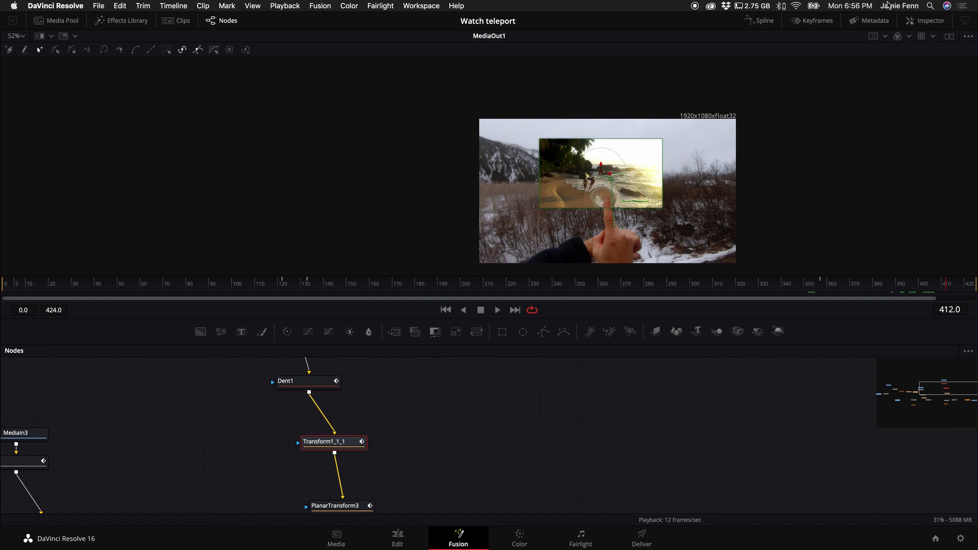
click(925, 20)
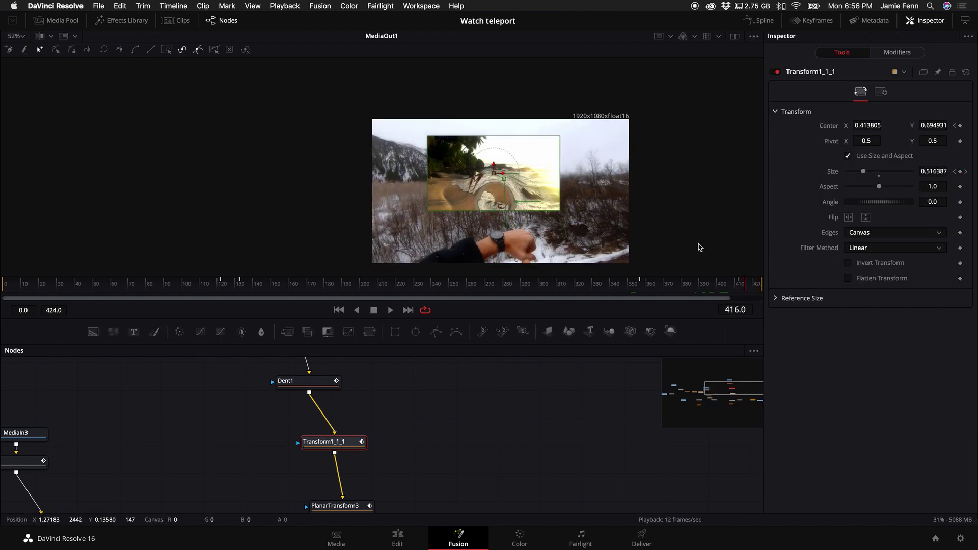
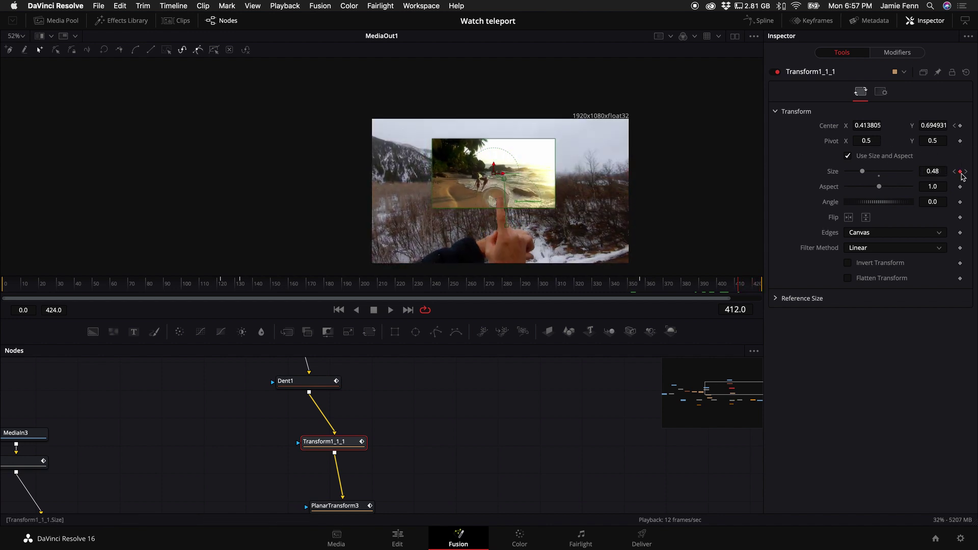
Step: Enlarge the size of Transform1_1_1 at frame 426 and play back how the beach clip grows
click(960, 172)
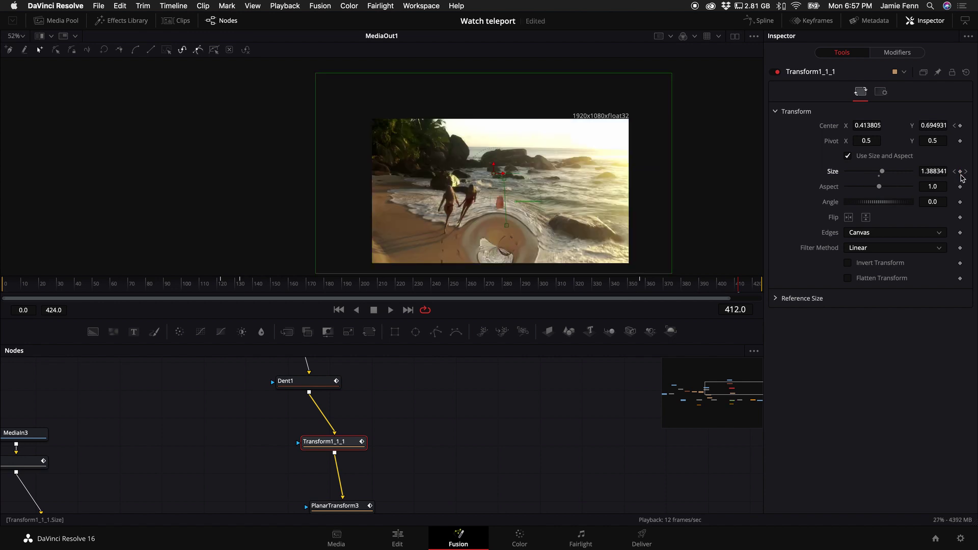
key(super+z)
key(space)
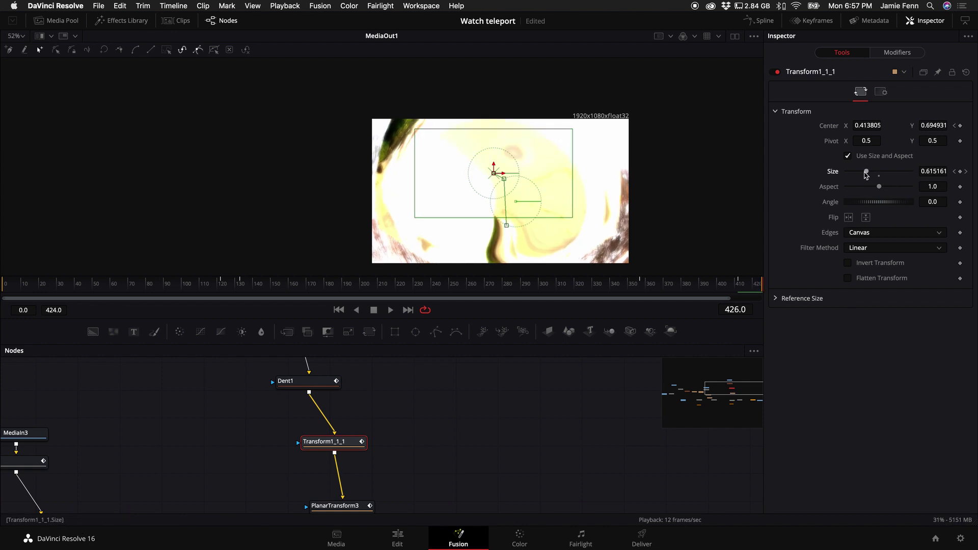
drag(866, 172, 881, 176)
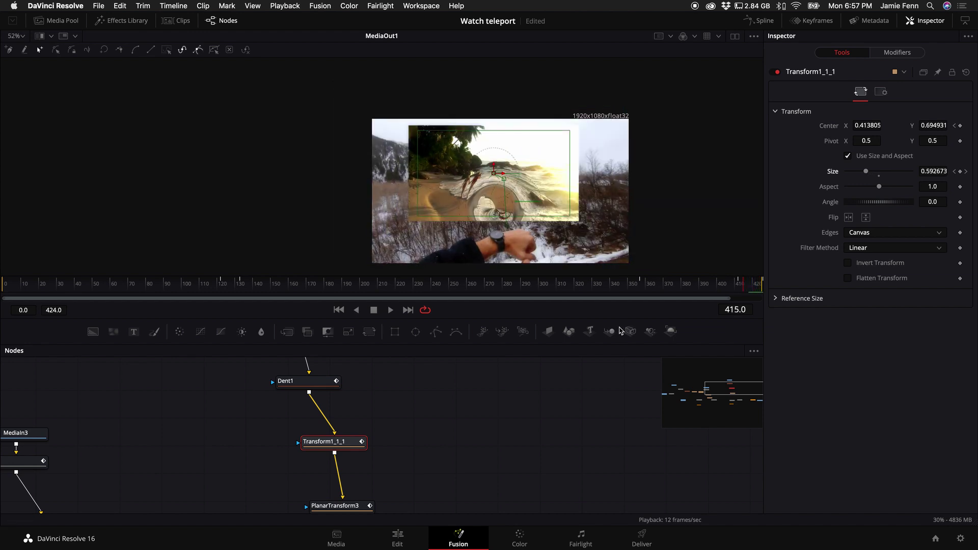
key(Left)
key(Left)
key(Left)
key(Left)
key(Left)
key(Left)
key(space)
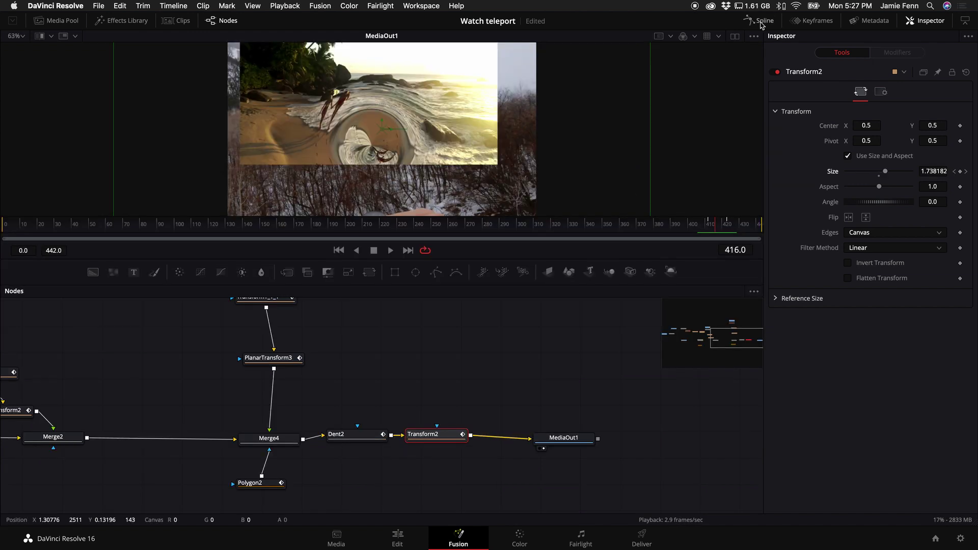
Step: Examine Dent2's size curve in the Spline editor and play the distortion from frame 406
click(762, 23)
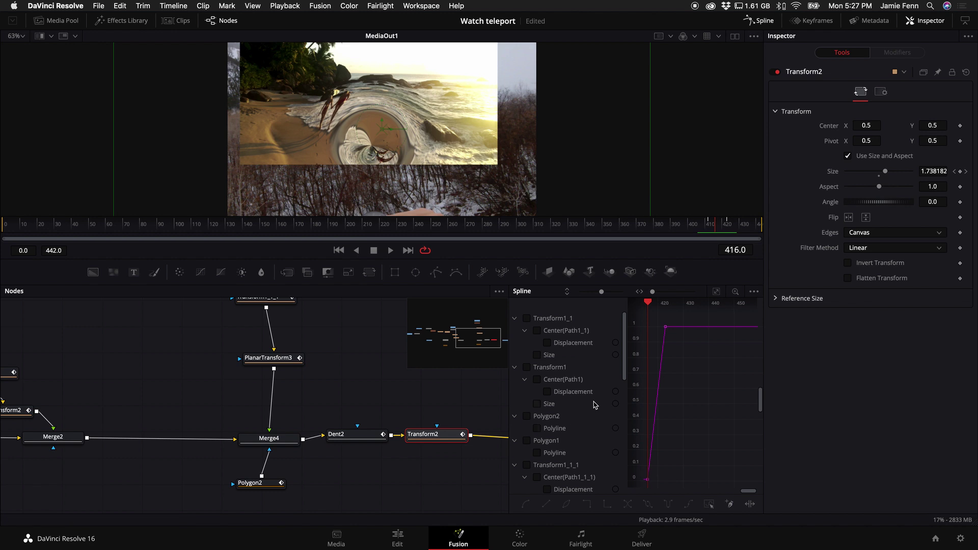
scroll(670, 398, left, 5)
scroll(670, 397, down, 4)
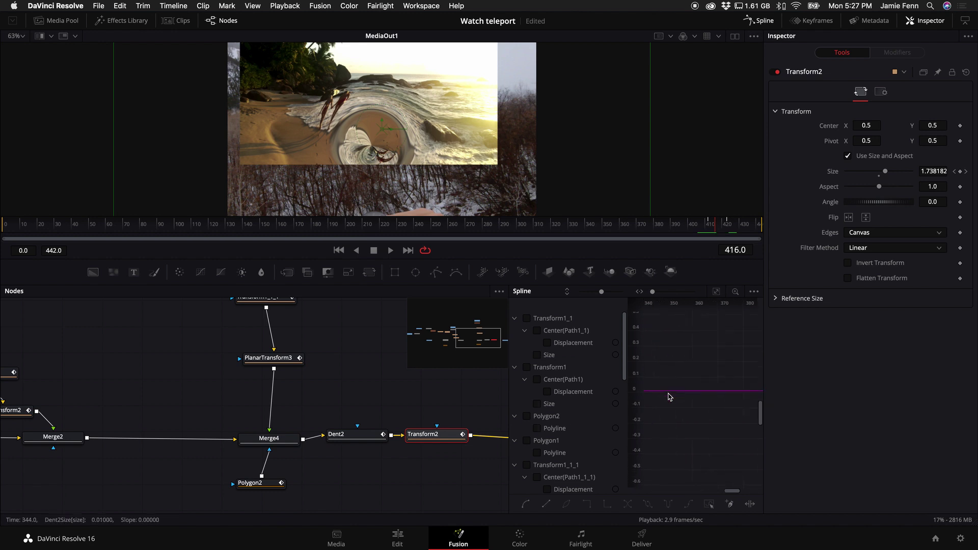
scroll(670, 397, right, 2)
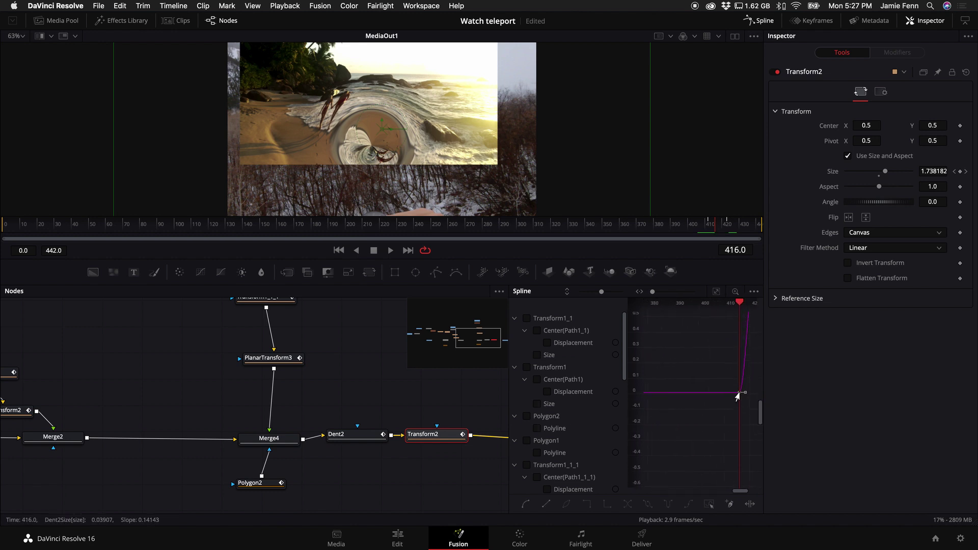
click(698, 230)
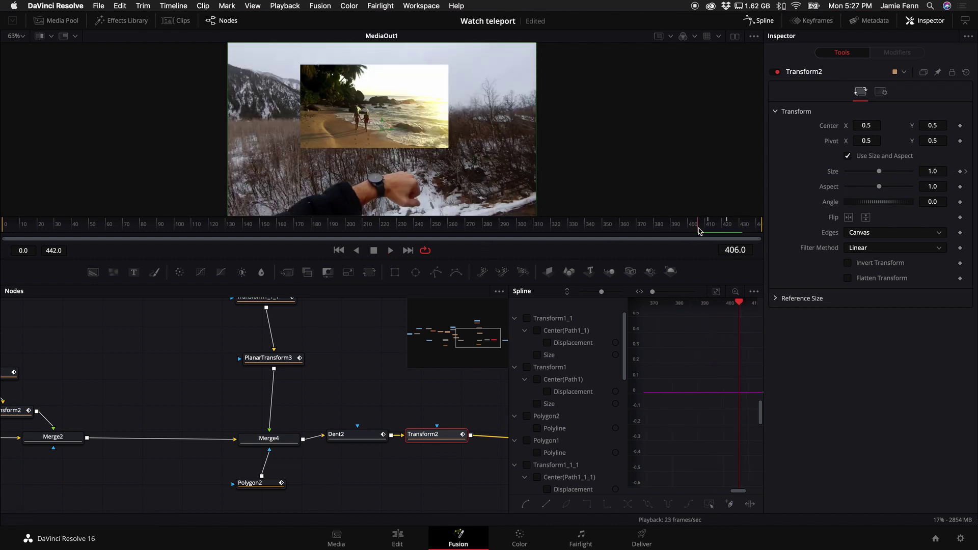
key(space)
key(space)
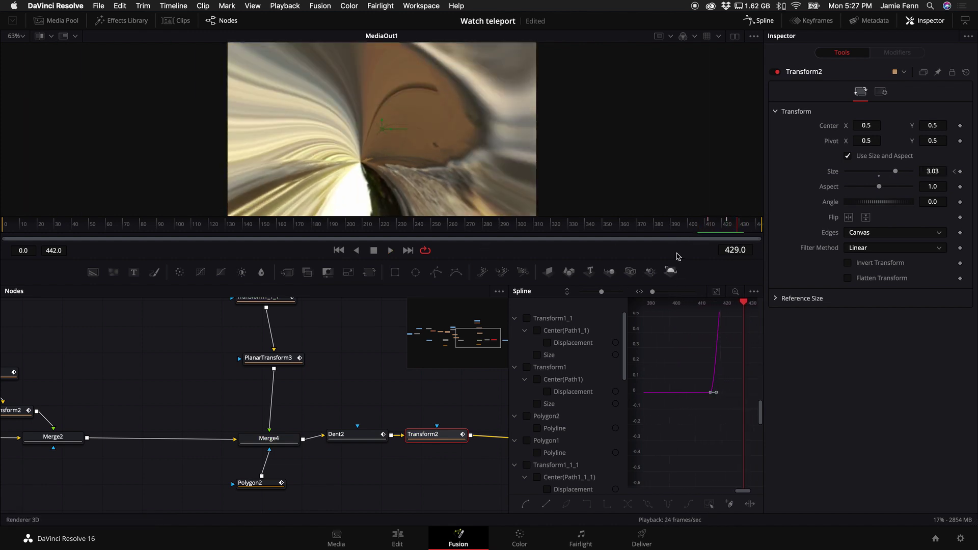
click(675, 225)
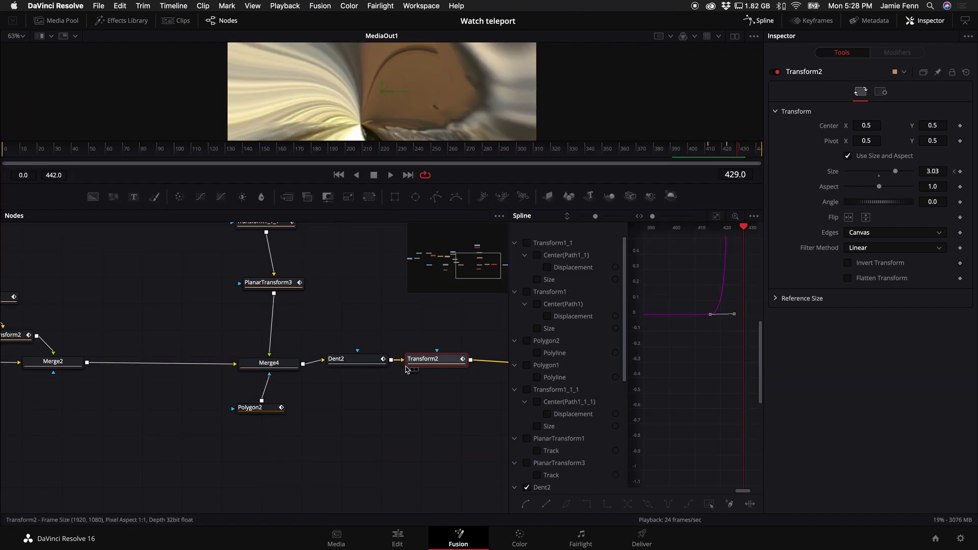
scroll(412, 366, right, 5)
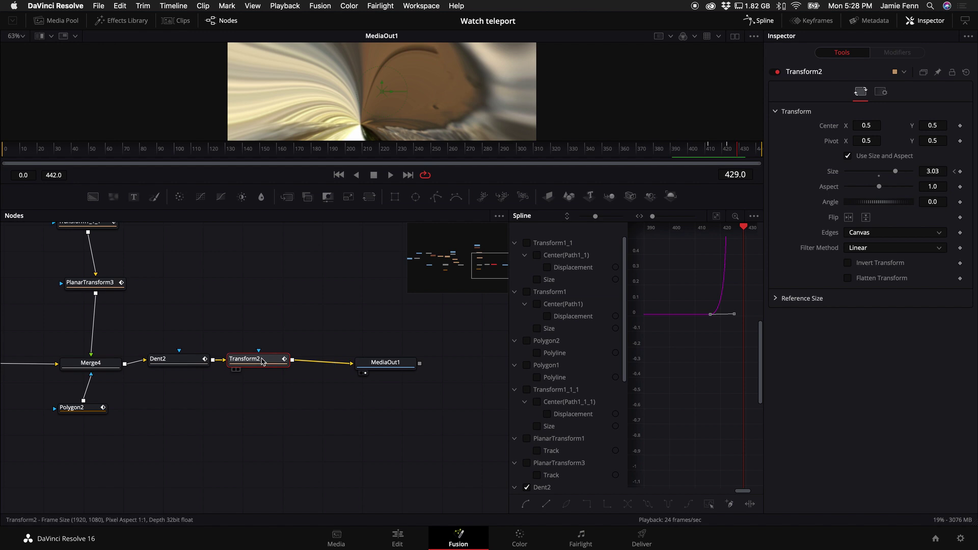
key(super+space)
text(gl)
key(BackSpace)
key(BackSpace)
key(BackSpace)
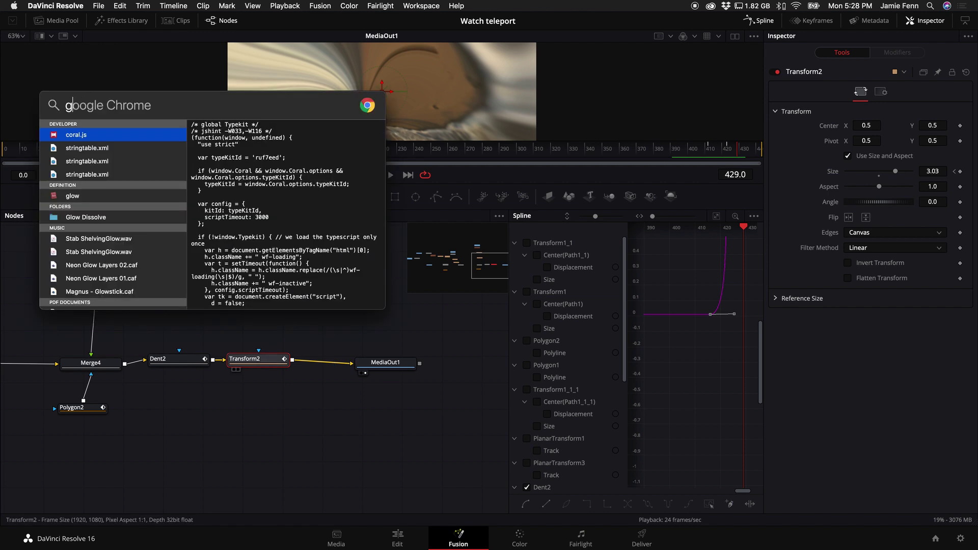
key(BackSpace)
key(Escape)
Step: Insert a Glow effect between Transform2 and MediaOut1, and enlarge the viewer area
key(shift+space)
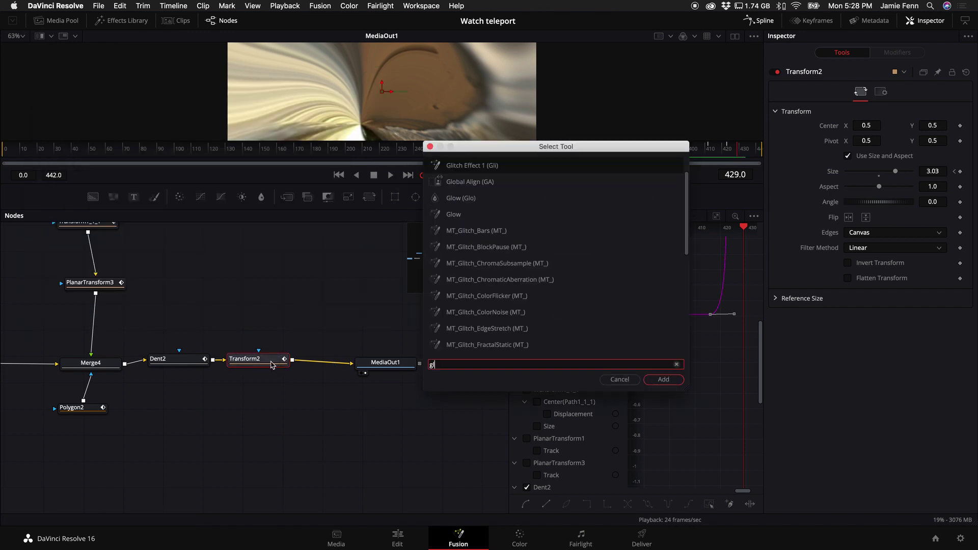
text(glow)
key(Return)
scroll(416, 131, down, 4)
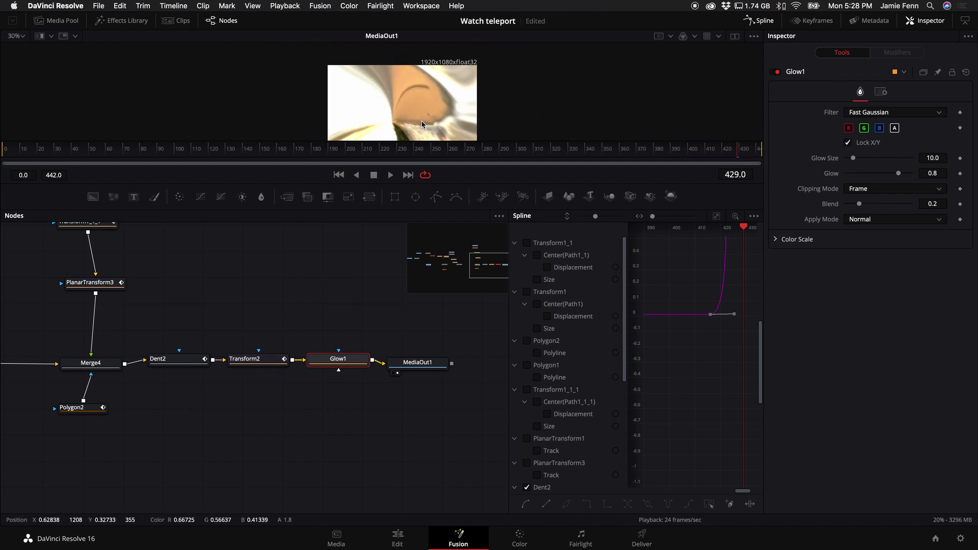
drag(505, 182, 502, 324)
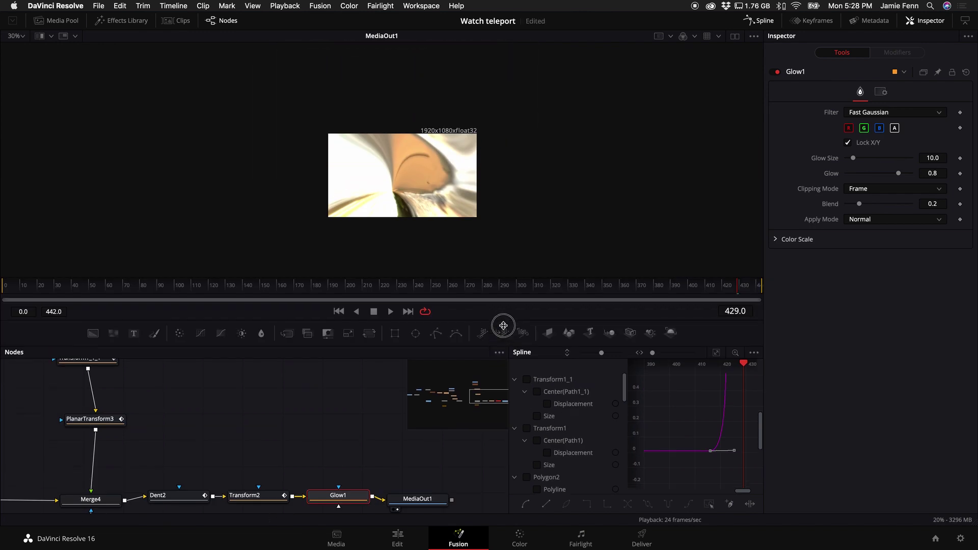
Step: Keyframe Glow1's glow at 0.0 on frames 411 and 412
click(719, 298)
drag(720, 298, 708, 303)
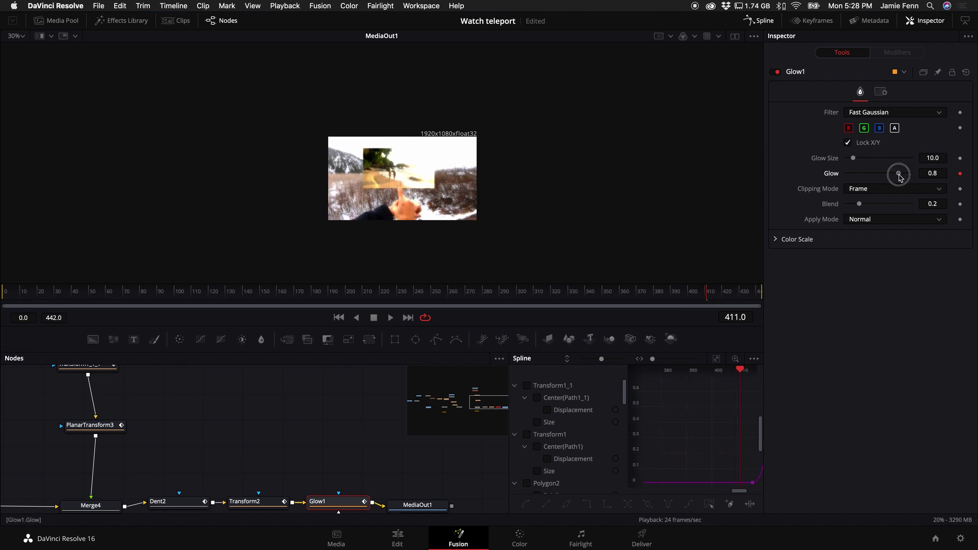
drag(899, 176, 828, 181)
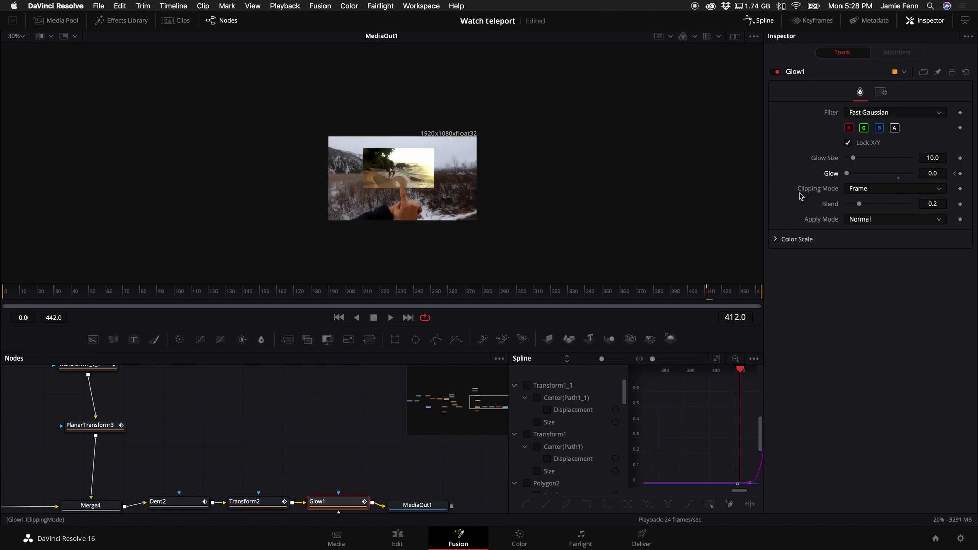
click(960, 176)
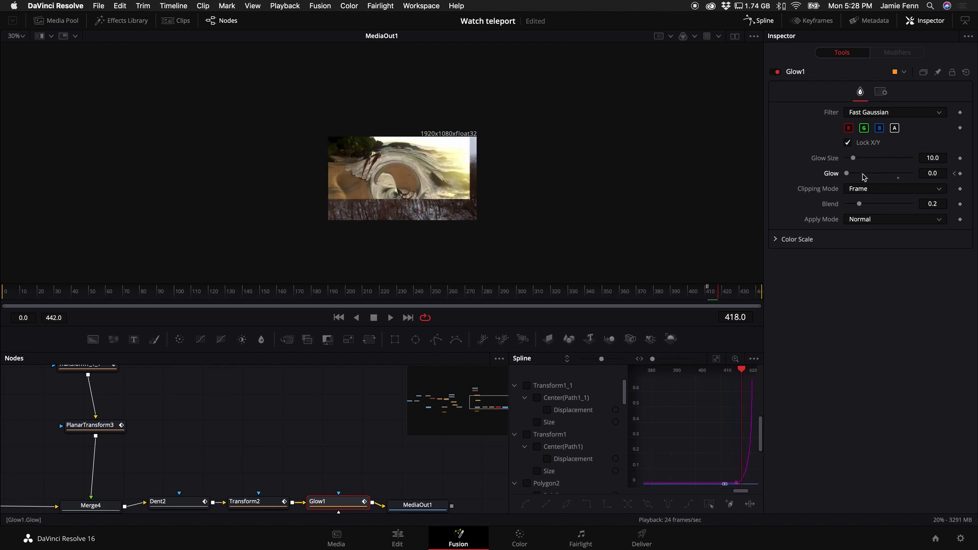
Step: Raise Glow1's glow in keyframes up to frame 423 and refine the rise in its spline curve
click(857, 177)
drag(857, 177, 896, 183)
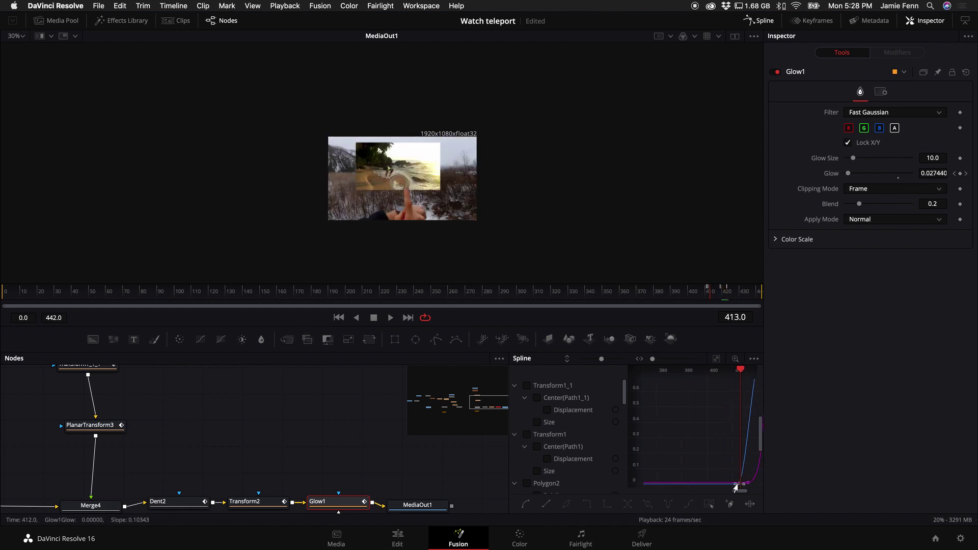
scroll(692, 436, right, 3)
scroll(691, 437, up, 5)
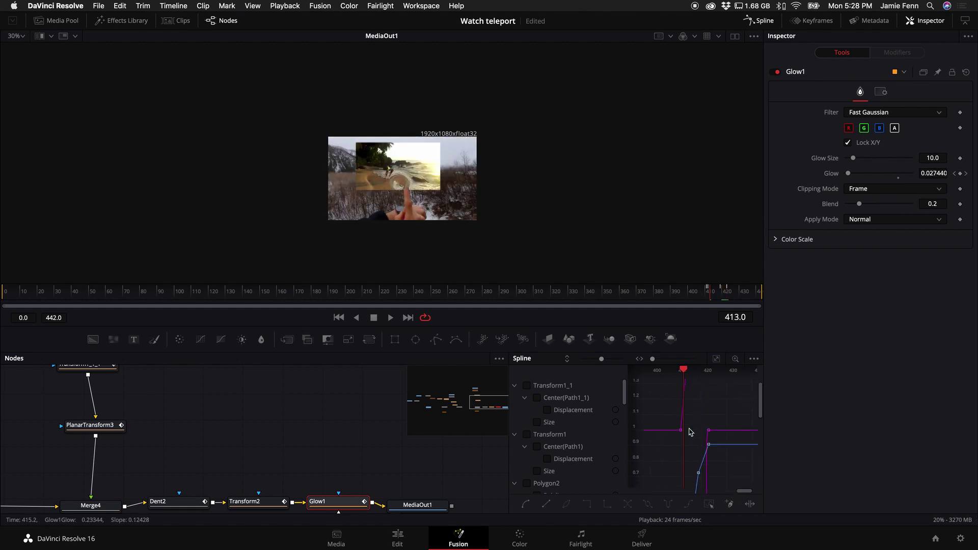
scroll(691, 438, down, 1)
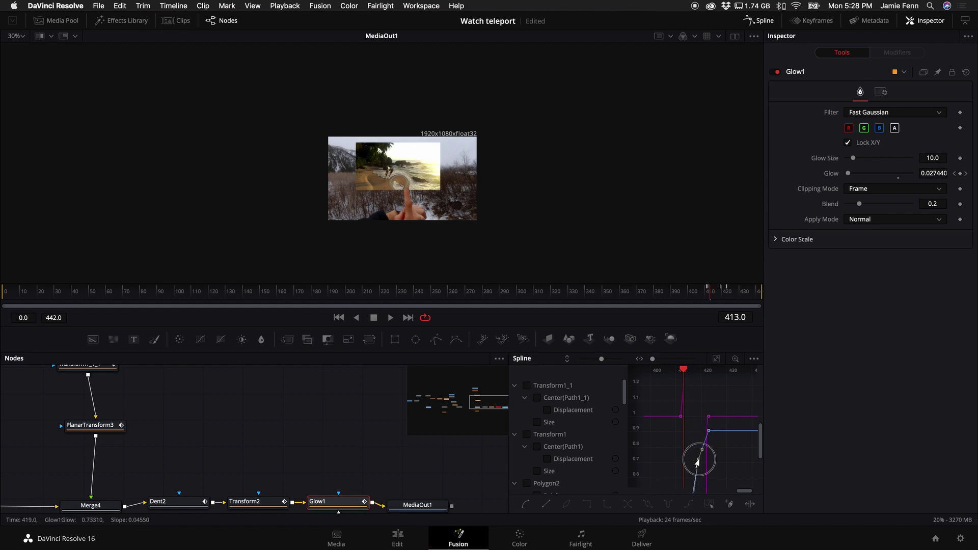
click(714, 422)
scroll(712, 435, down, 4)
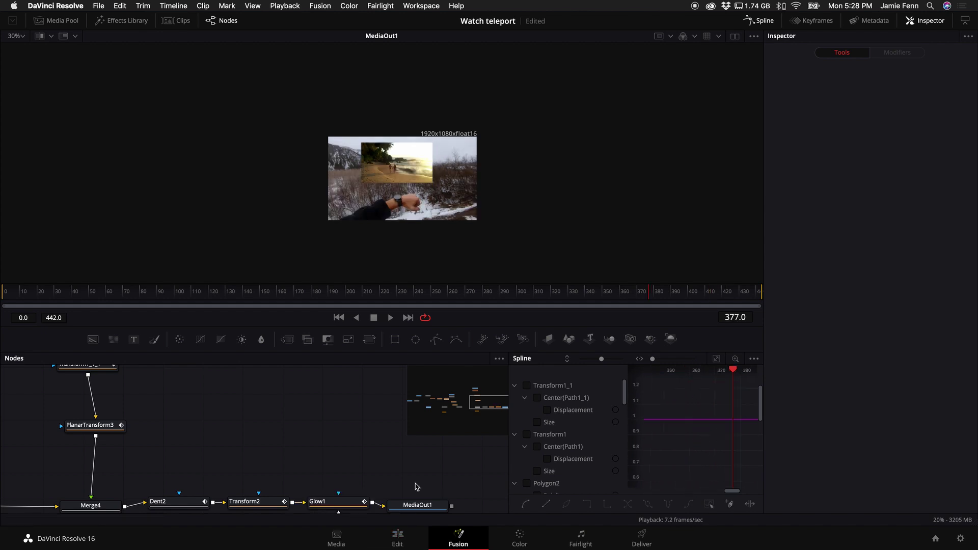
Step: Examine the beach clip in the viewer and its node chain up to the girls node, and select Dent1
scroll(388, 454, down, 3)
scroll(384, 458, left, 5)
scroll(282, 436, up, 5)
scroll(283, 437, left, 3)
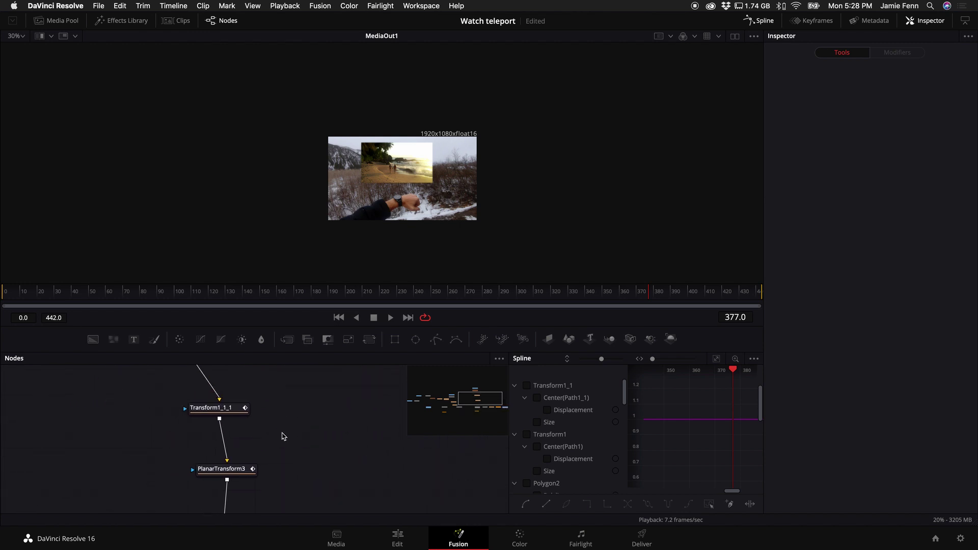
scroll(393, 186, up, 5)
scroll(393, 186, up, 2)
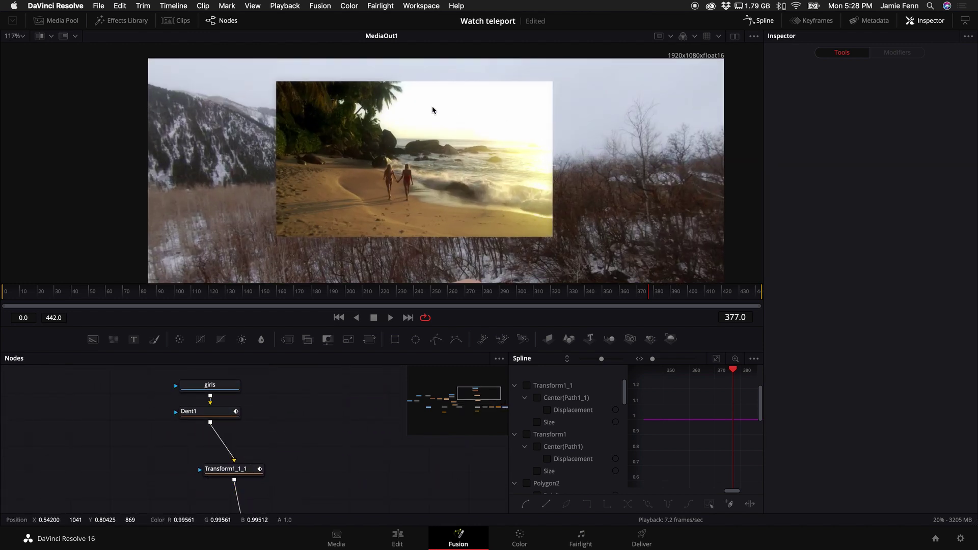
scroll(473, 170, down, 4)
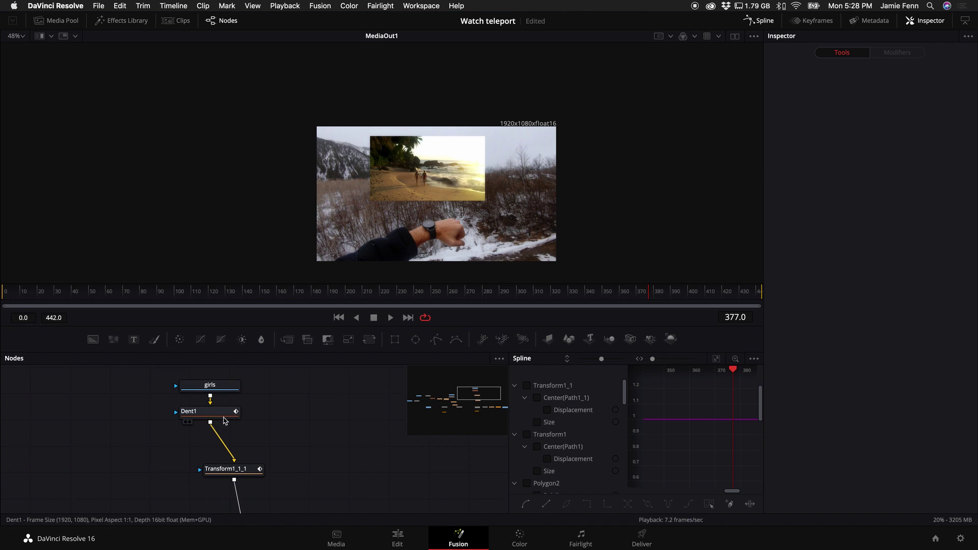
click(206, 411)
mouse_move(222, 418)
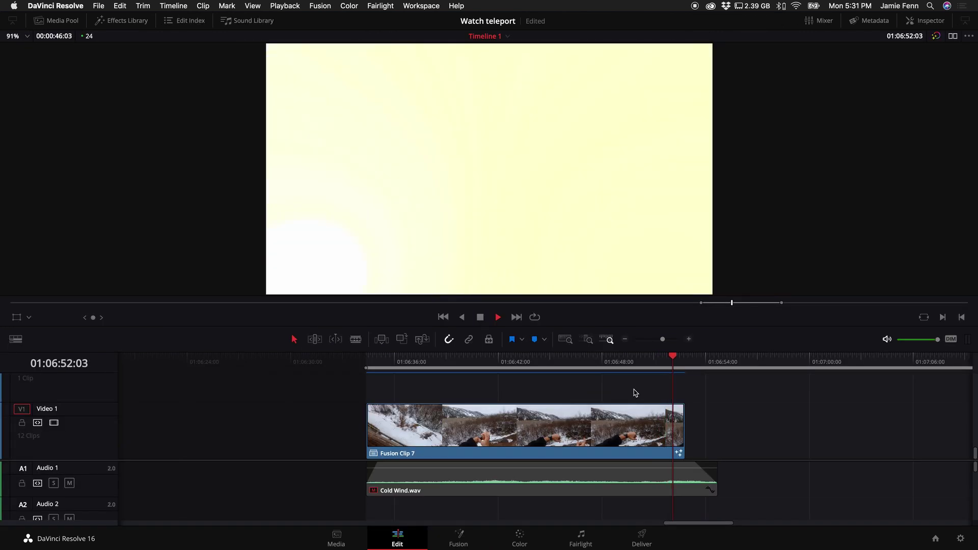
Step: On the Edit page, replay the end of Fusion Clip 7 and move video-8.mp4 from Video 5 to Video 1 directly after it
click(646, 363)
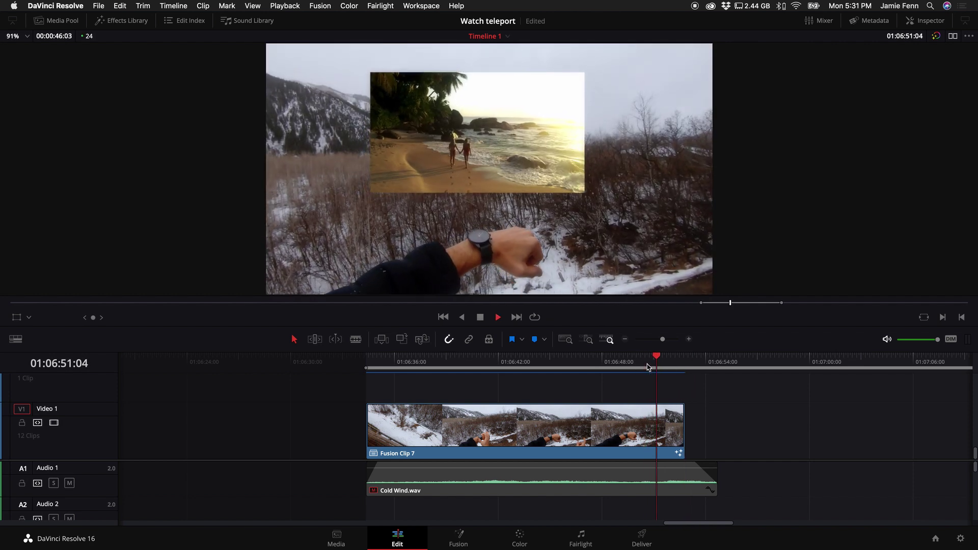
click(647, 364)
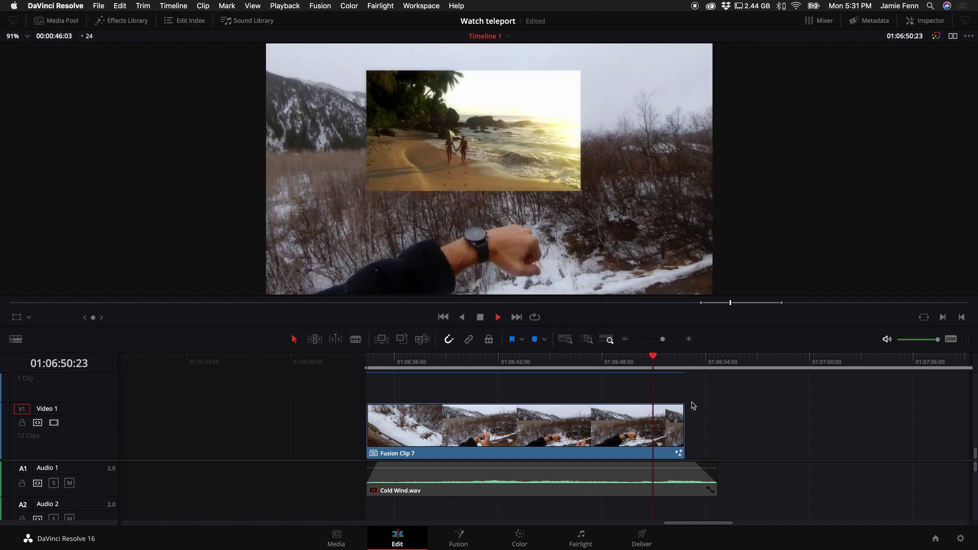
scroll(687, 418, up, 5)
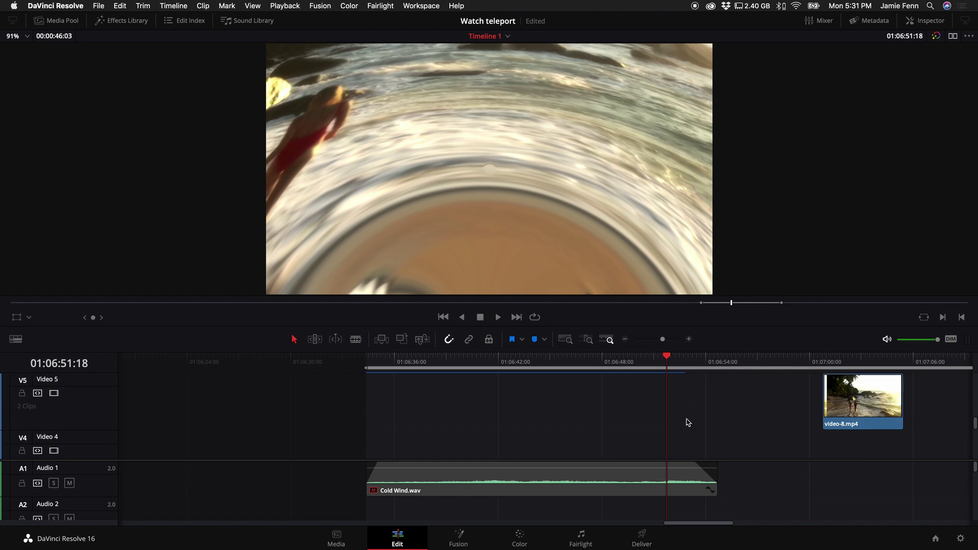
drag(750, 459, 751, 493)
scroll(705, 405, down, 3)
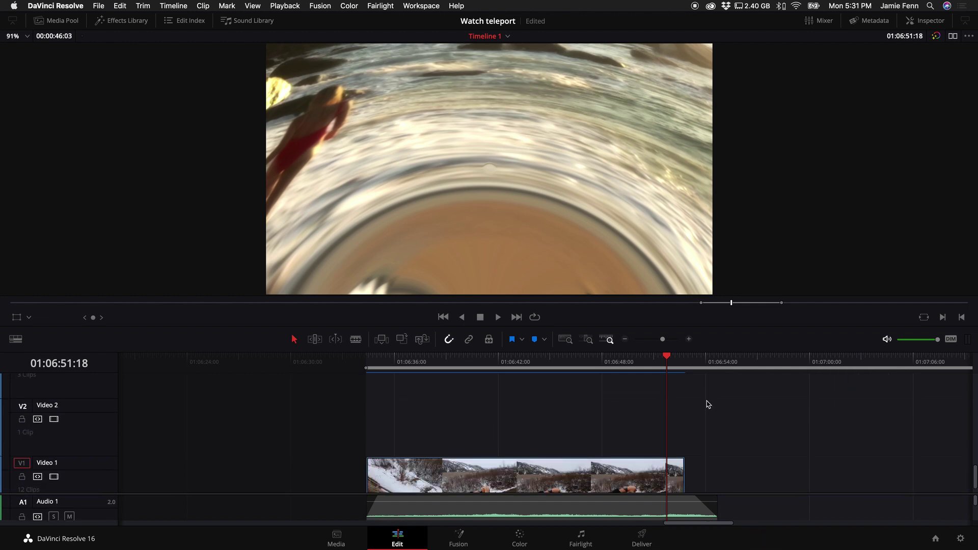
drag(725, 352, 724, 195)
scroll(790, 306, up, 3)
drag(858, 273, 717, 399)
scroll(716, 400, down, 1)
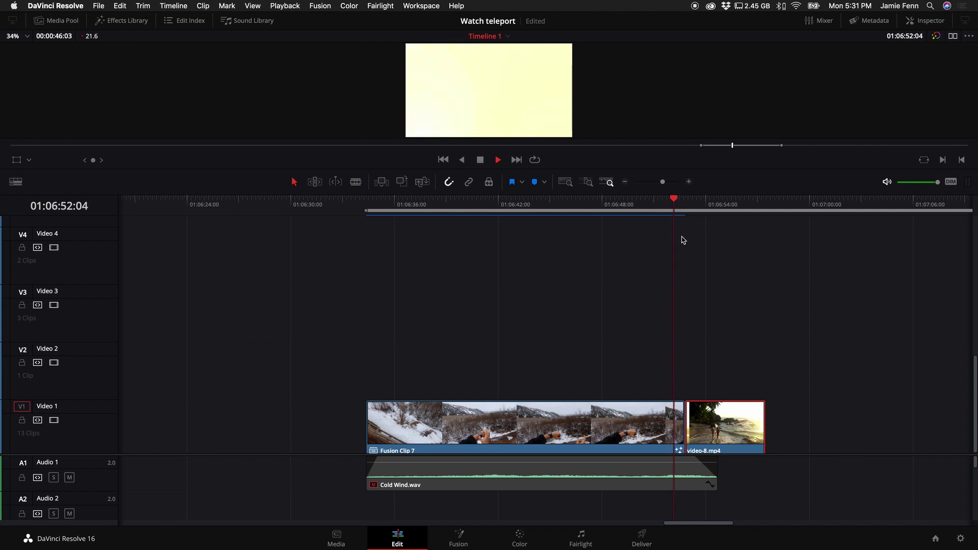
Step: Play the cut into video-8.mp4, move that clip to Video 2 overlapping the end of Fusion Clip 7, and replay
key(space)
key(space)
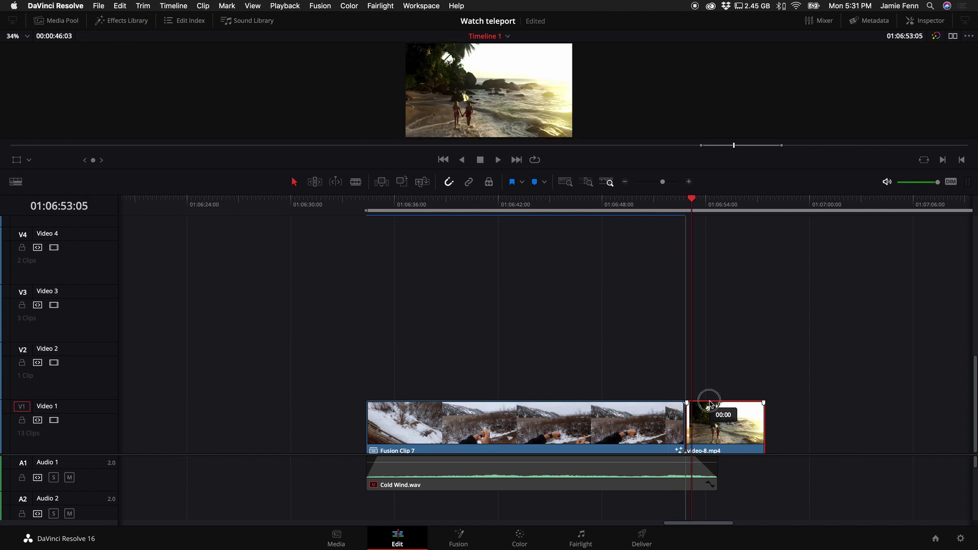
drag(712, 414, 701, 357)
click(656, 206)
key(space)
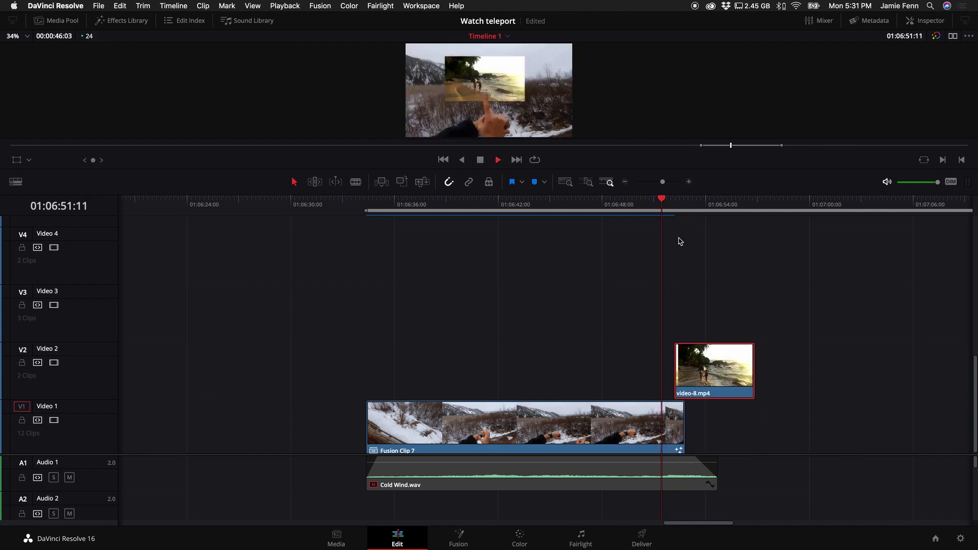
Step: Add a Smooth Cut transition to the start of video-8.mp4 on Video 2
drag(662, 182, 668, 181)
click(117, 22)
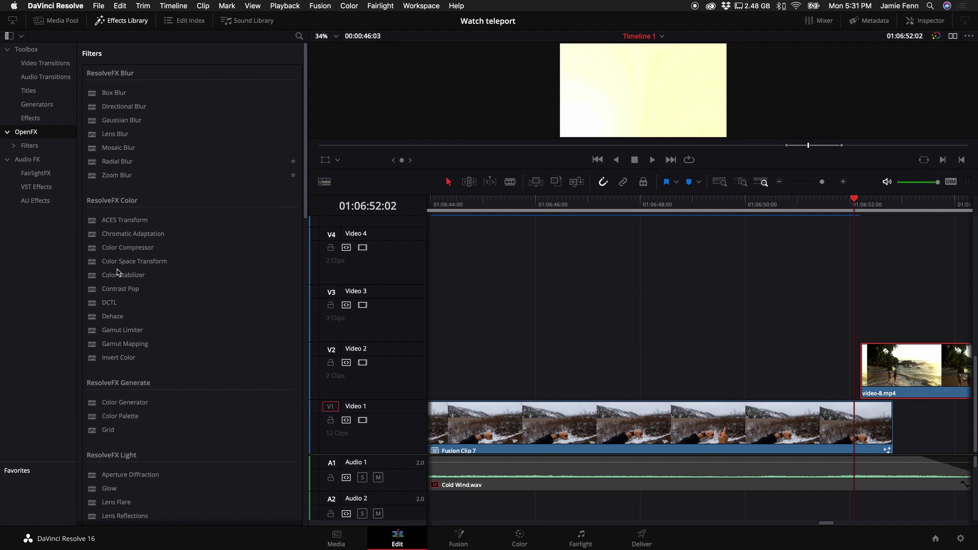
click(49, 63)
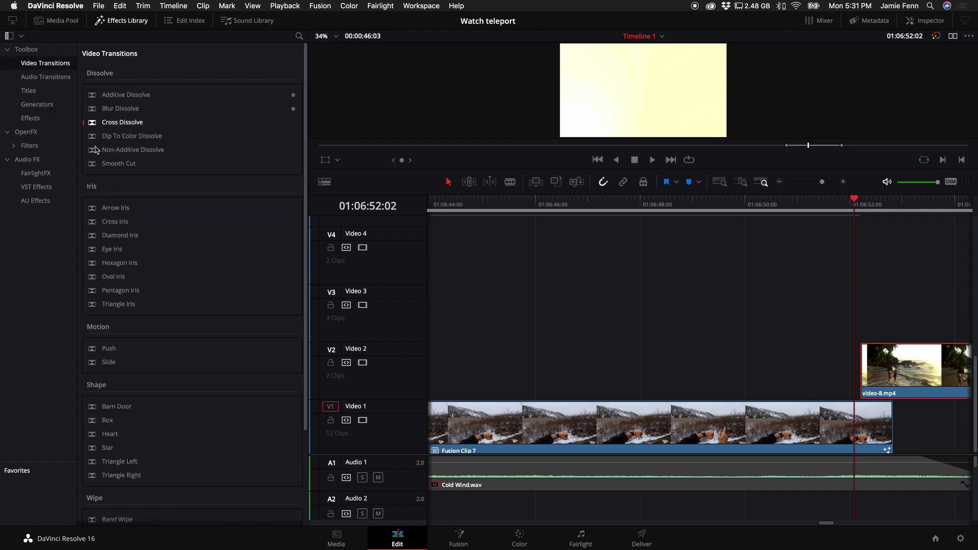
drag(111, 167, 864, 374)
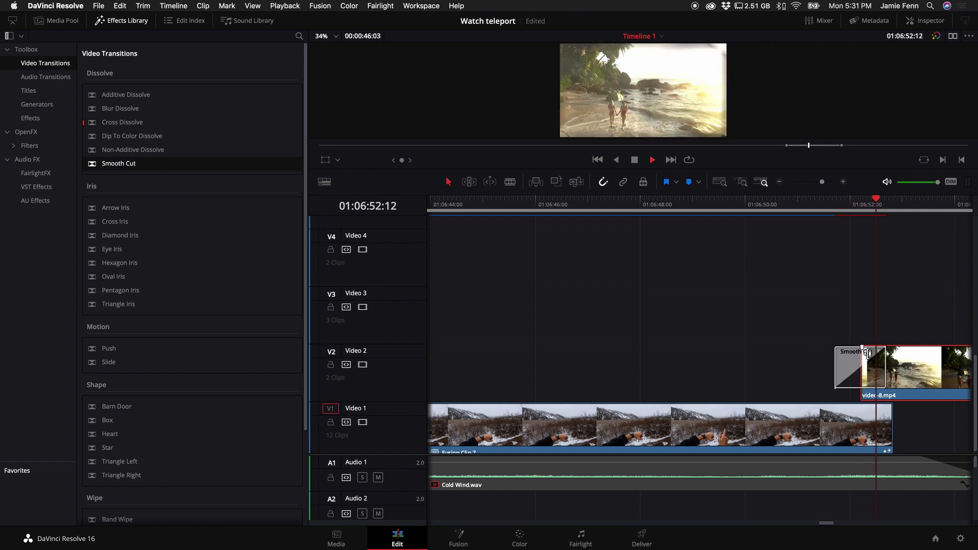
Step: Move video-8.mp4 from Video 2 to Video 1 over the end of Fusion Clip 7, joined by the Smooth Cut, and replay the cut
key(space)
drag(862, 370, 869, 370)
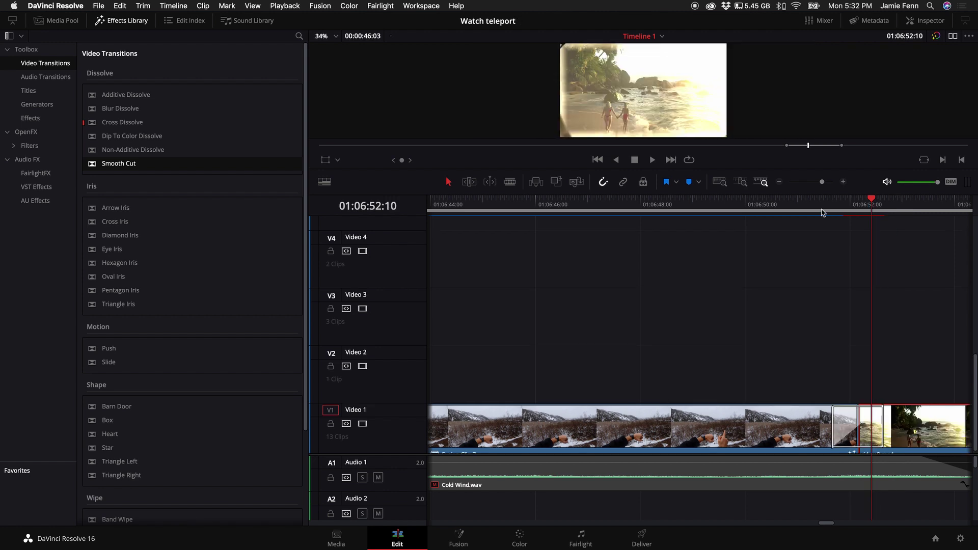
key(Left)
key(Left)
key(Left)
key(Left)
key(Left)
key(Left)
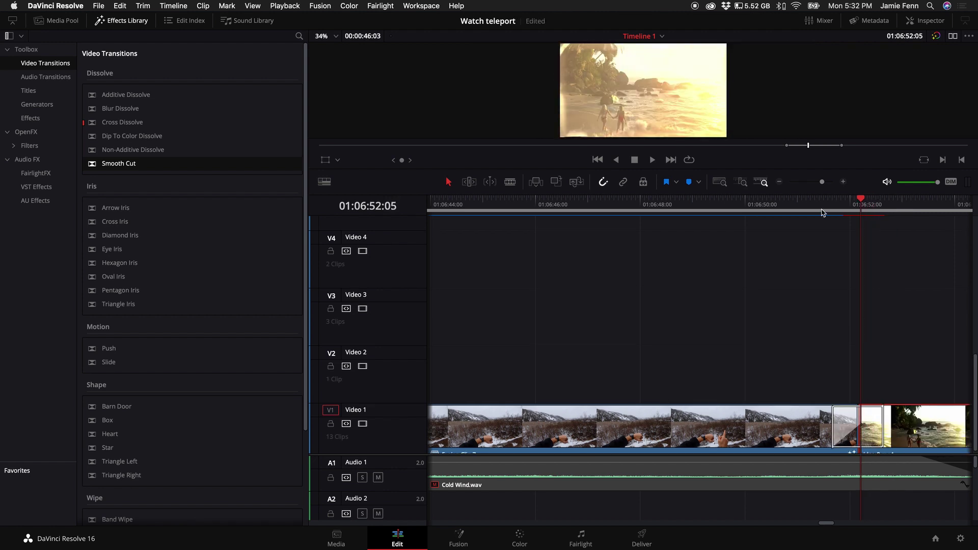
click(829, 206)
key(space)
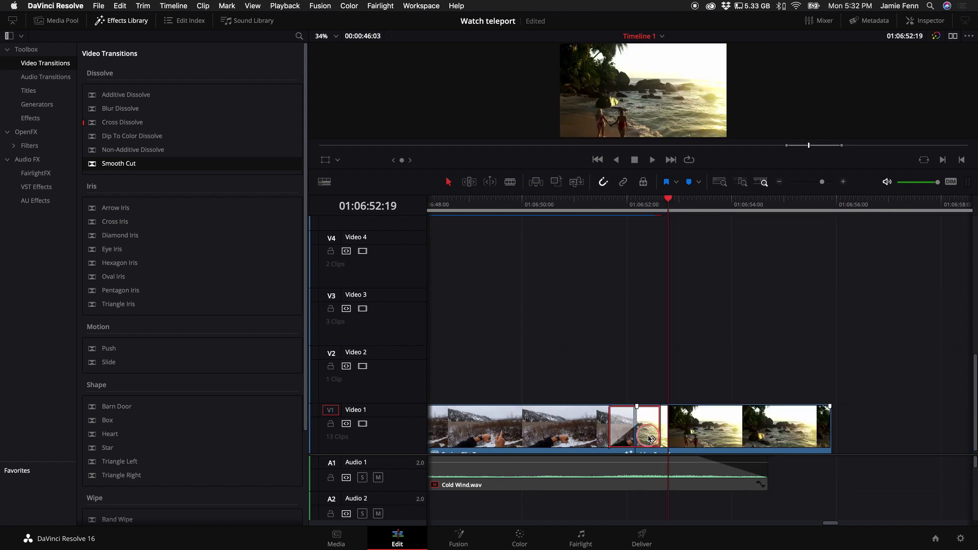
click(637, 356)
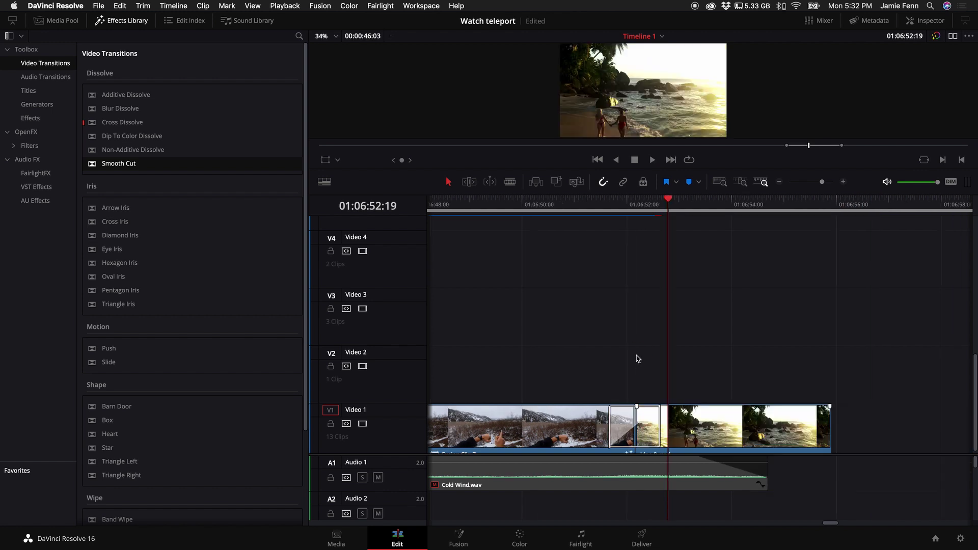
Step: Convert video-8.mp4 on Video 1 into a Fusion clip and open it on the Fusion page with the spline graph hidden
scroll(711, 425, down, 1)
scroll(711, 425, left, 1)
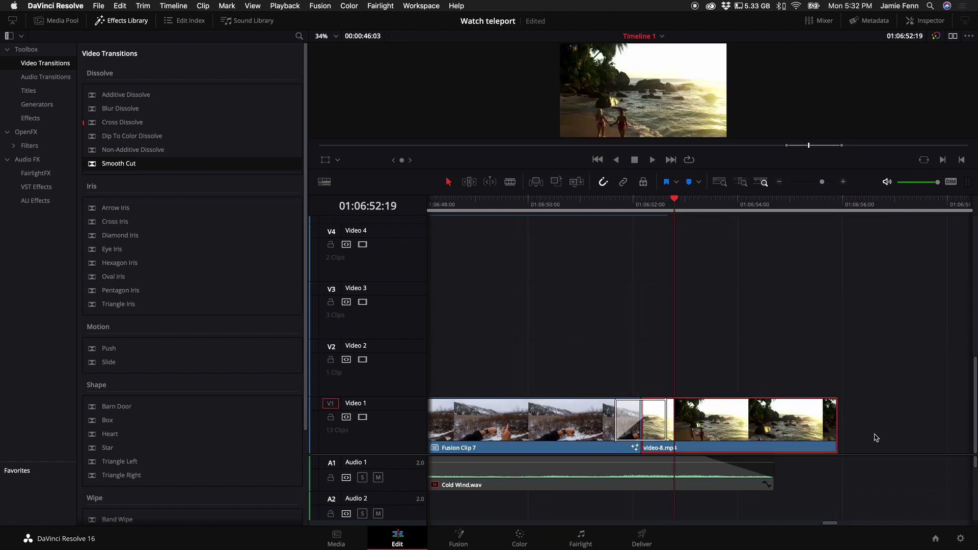
right_click(750, 423)
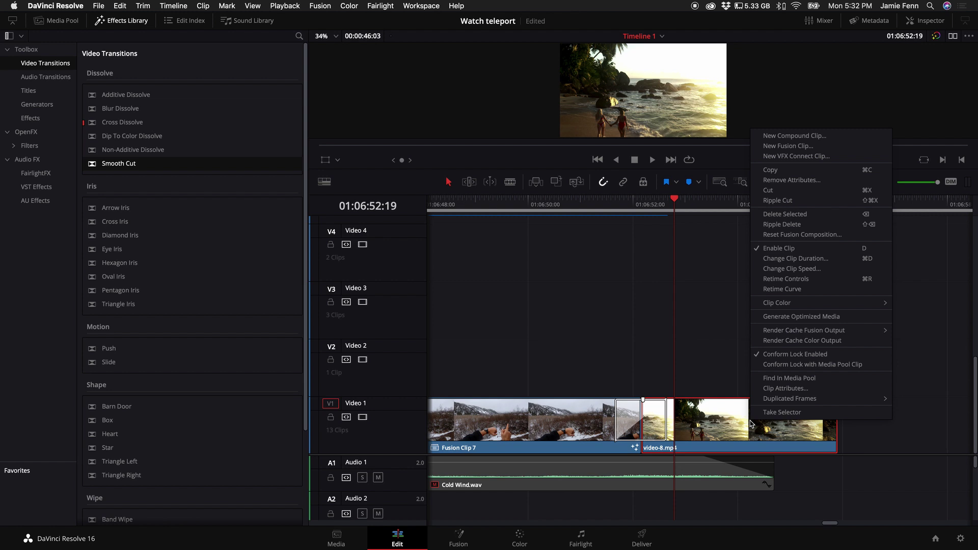
click(786, 146)
click(458, 538)
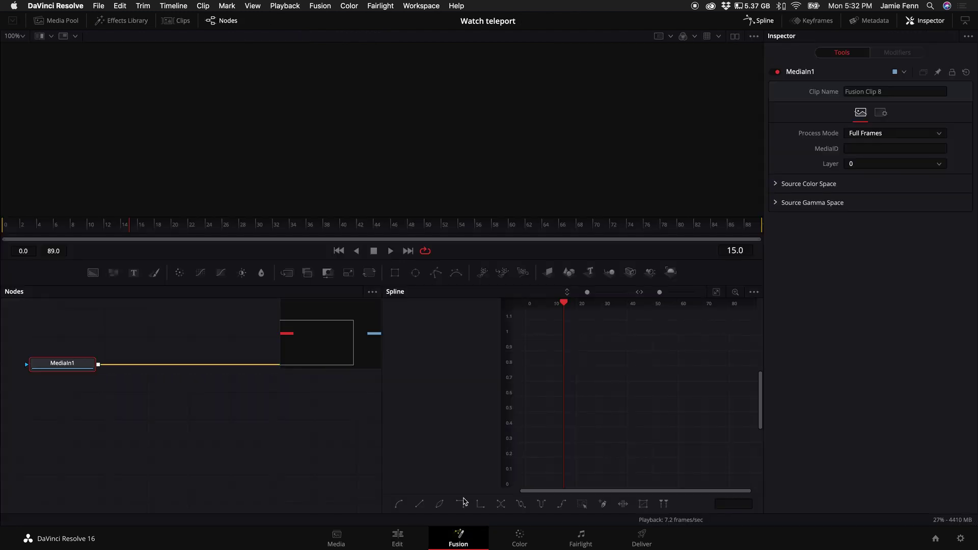
click(767, 23)
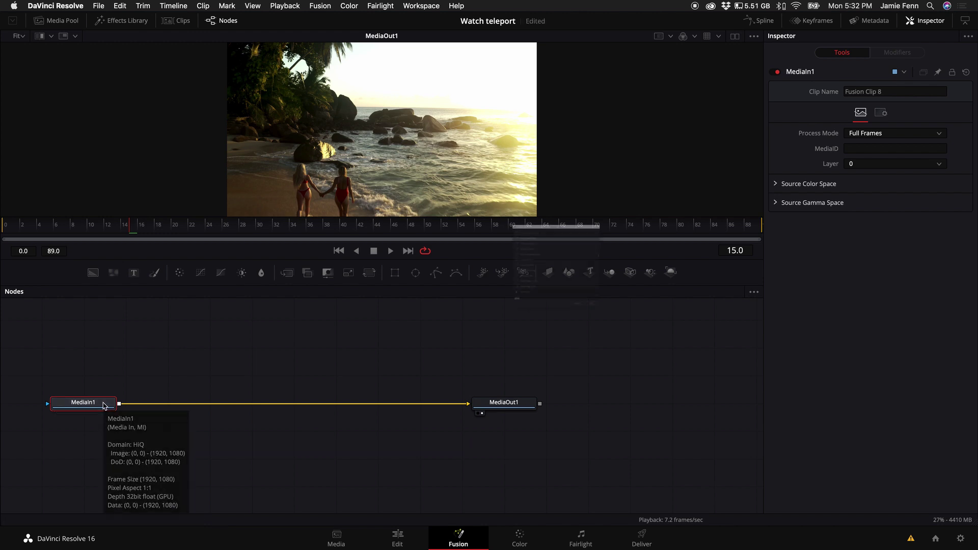
Step: Add a Transform node after MediaIn1 and keyframe its Size at 1.44 on frame 0 and 1.0 on frame 11
key(shift+space)
text(tran)
key(Return)
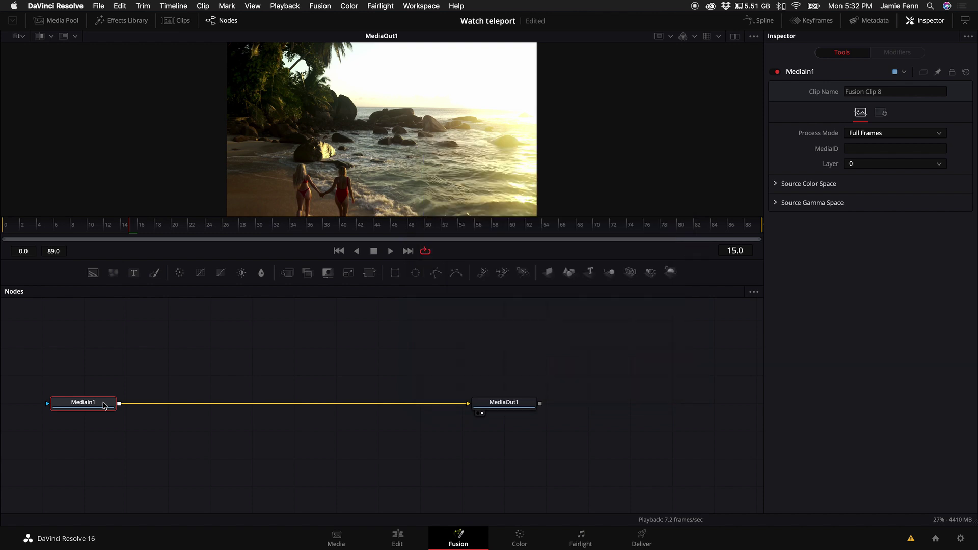
drag(878, 171, 882, 172)
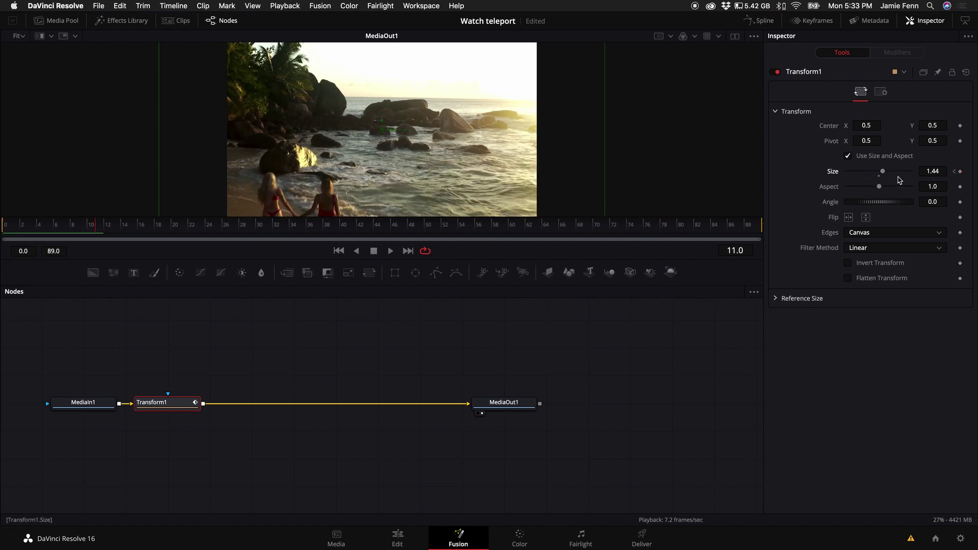
click(880, 176)
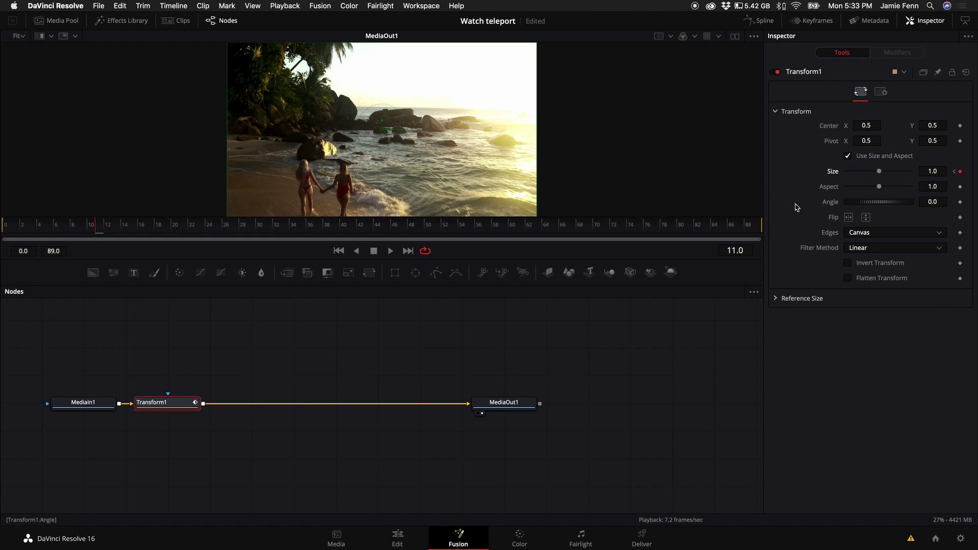
Step: Play the Transform zoom from frame 0 twice to judge its speed in the viewer
scroll(477, 165, down, 2)
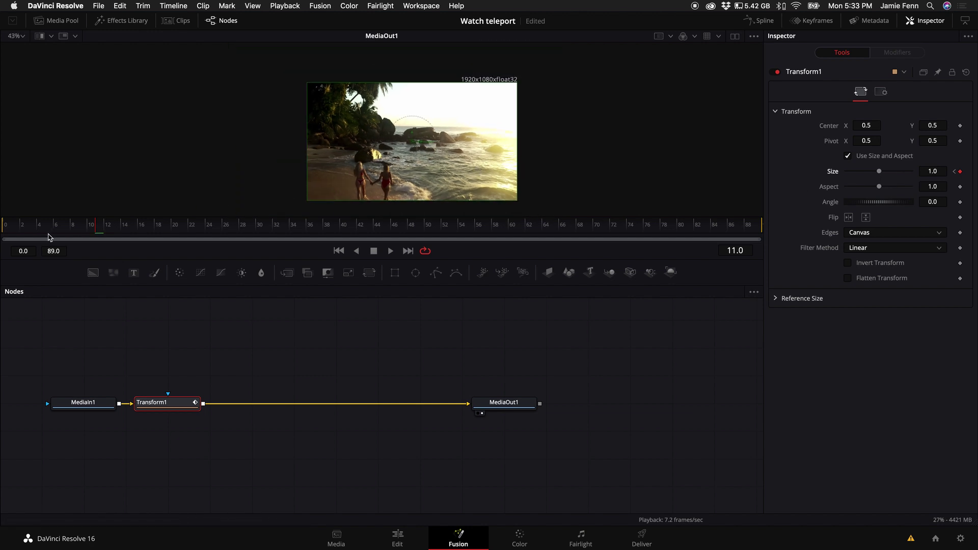
drag(69, 229, 2, 228)
key(space)
key(space)
drag(69, 230, 1, 227)
key(space)
key(space)
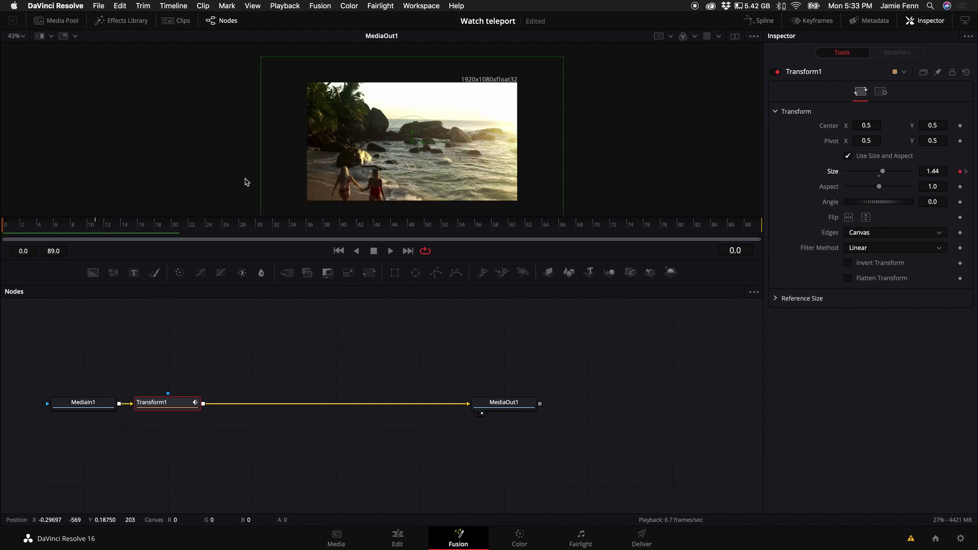
Step: In the spline graph, move Transform1's 1.0 Size keyframe to frame 3, replay the zoom, and hide the spline graph
click(764, 23)
click(410, 331)
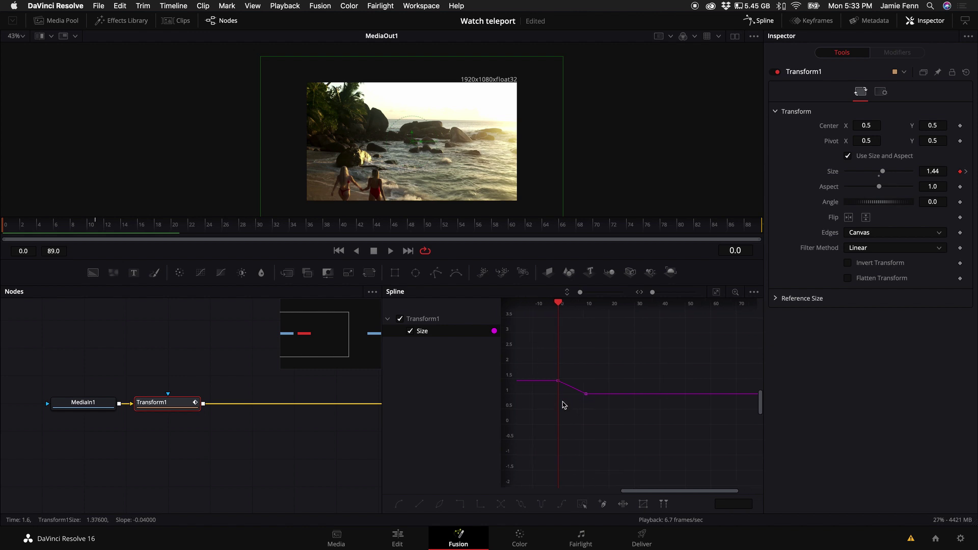
drag(555, 385, 577, 383)
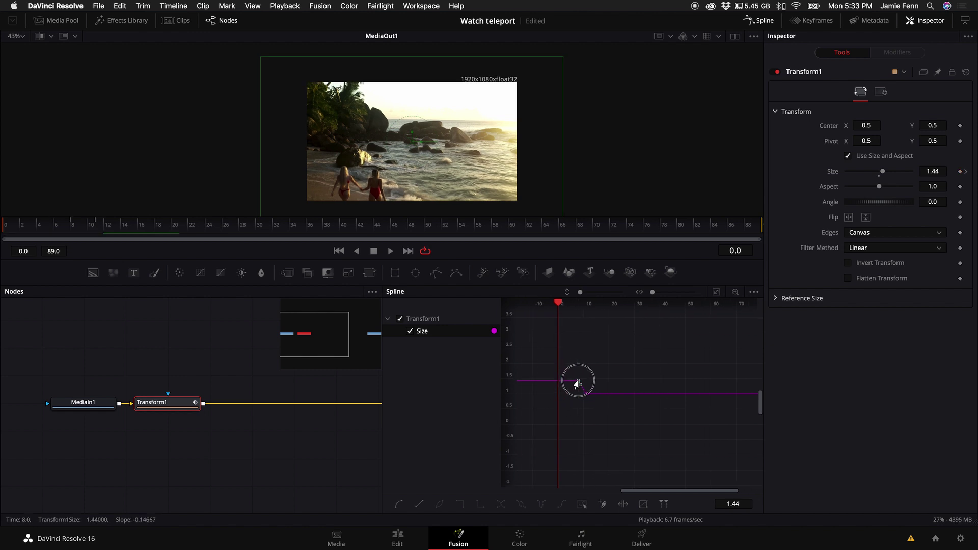
key(space)
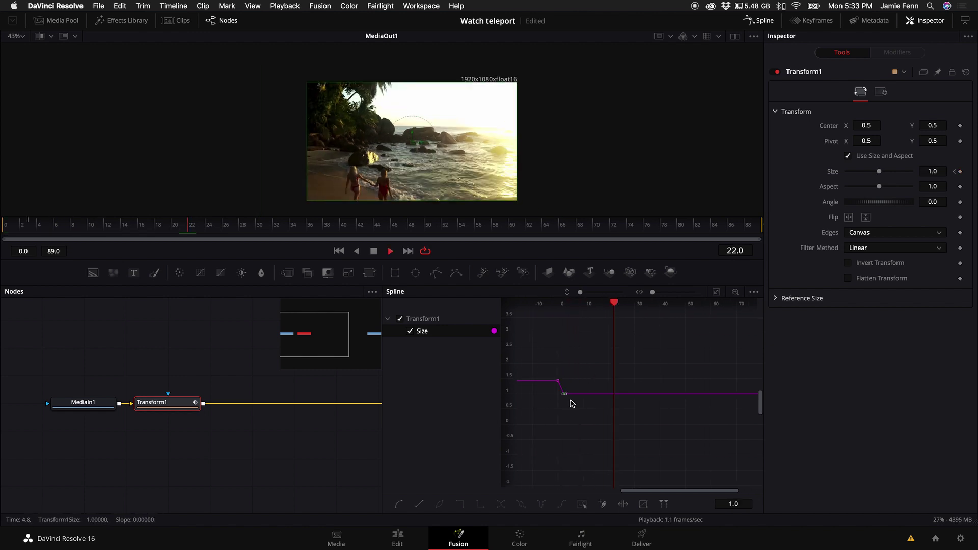
click(39, 232)
drag(38, 230, 2, 229)
key(space)
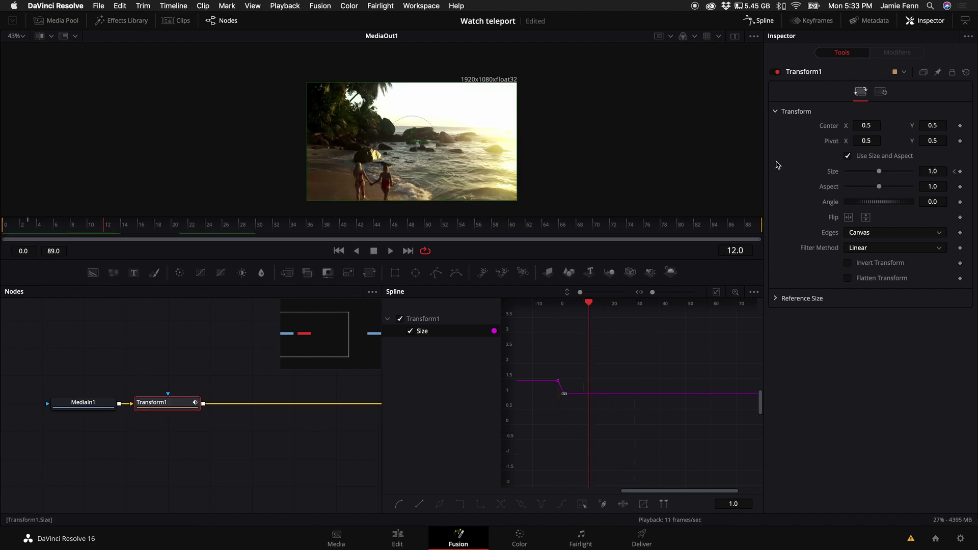
click(925, 20)
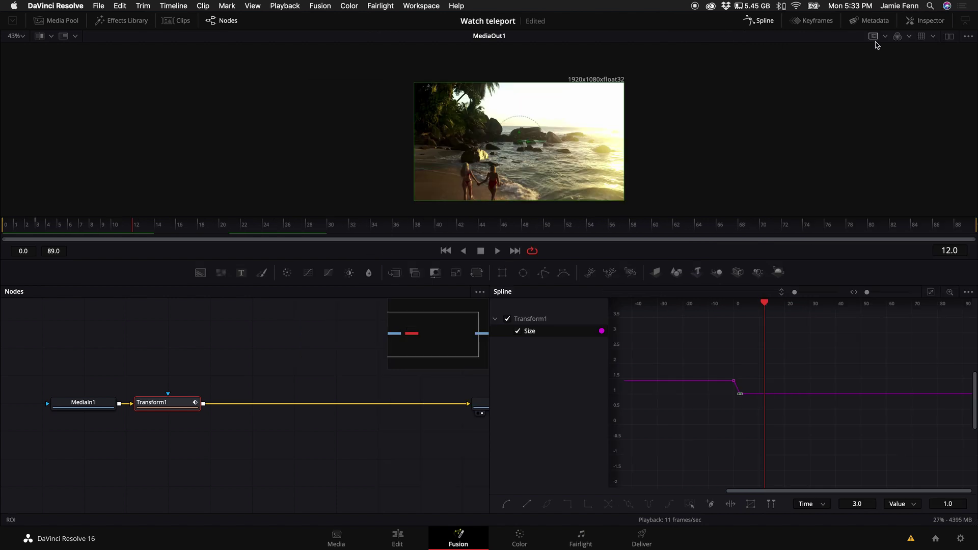
click(760, 20)
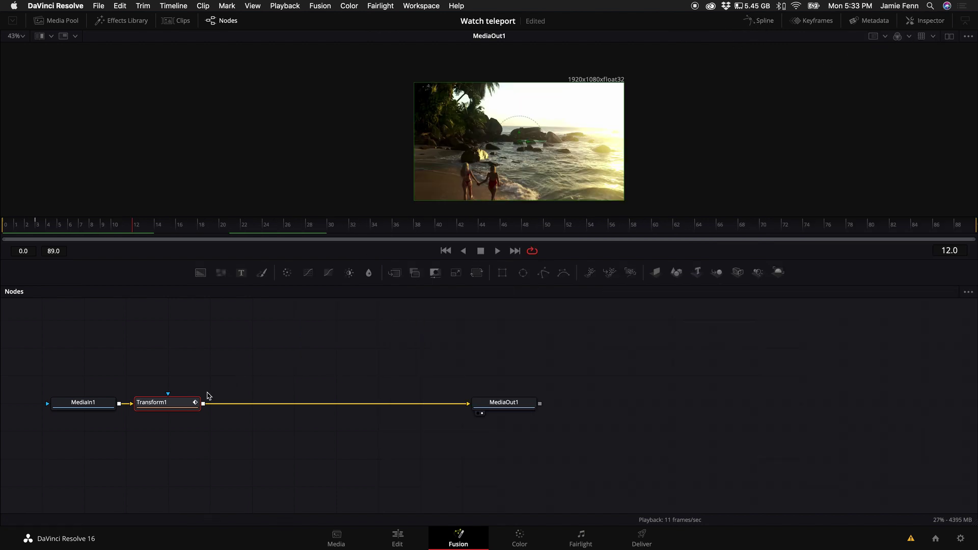
Step: Add a Dent node after Transform1 and set its Size to 1.0 at frame 0
key(shift+space)
text(den)
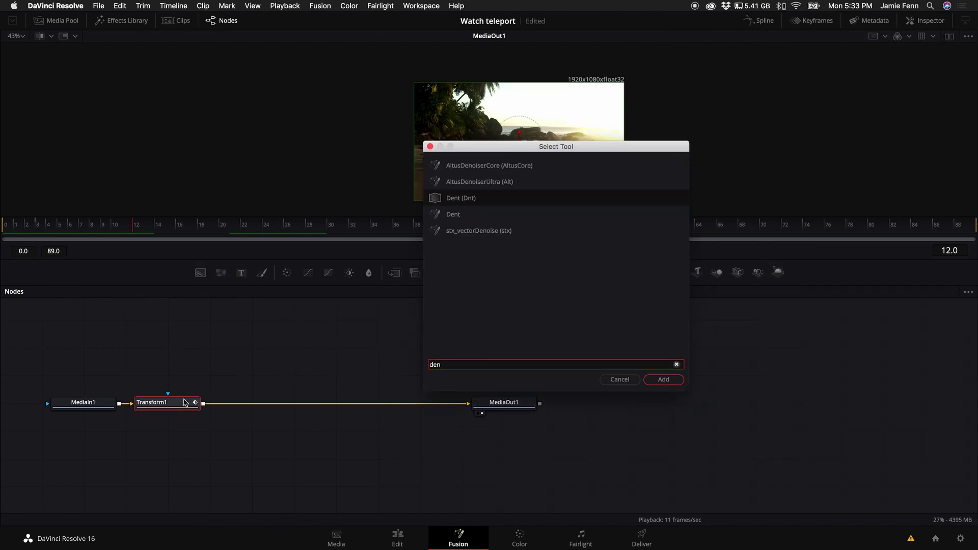
key(Return)
click(924, 20)
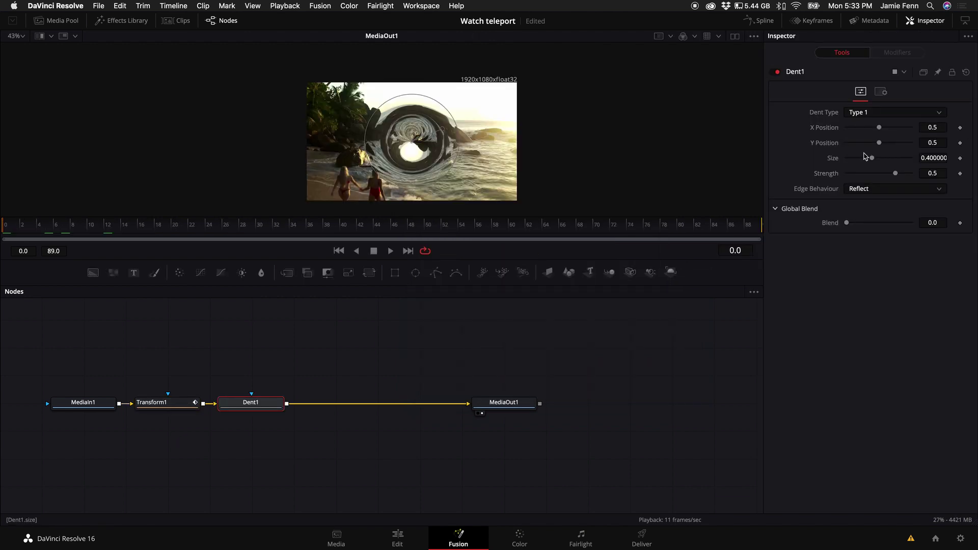
drag(872, 158, 943, 162)
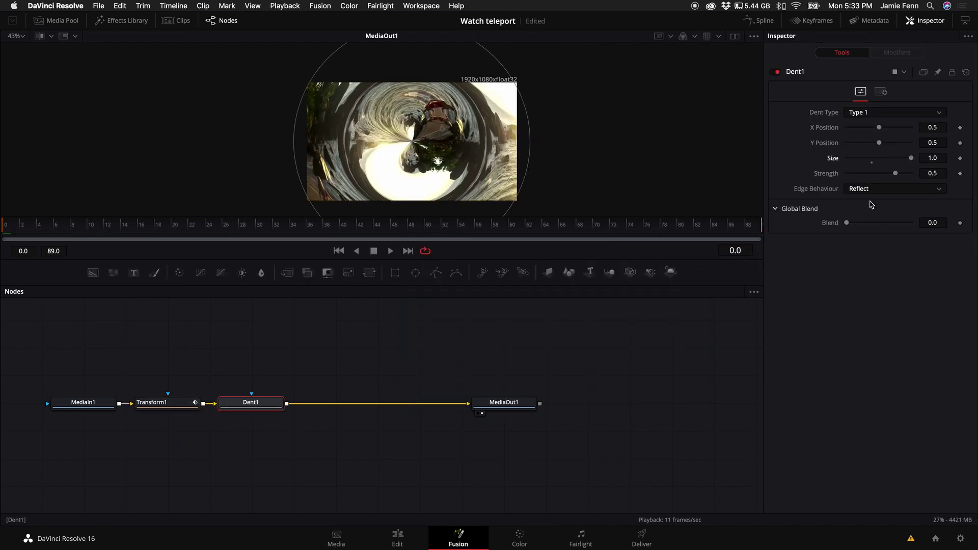
Step: Reorder the node chain so Transform1 sits between Dent1 and MediaOut1, and space the nodes evenly
drag(152, 403, 345, 407)
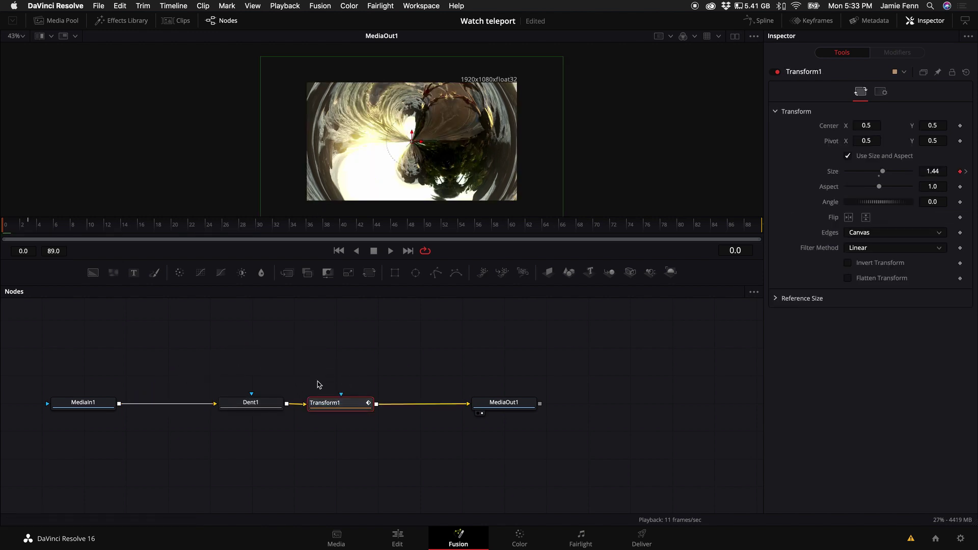
drag(269, 406, 241, 409)
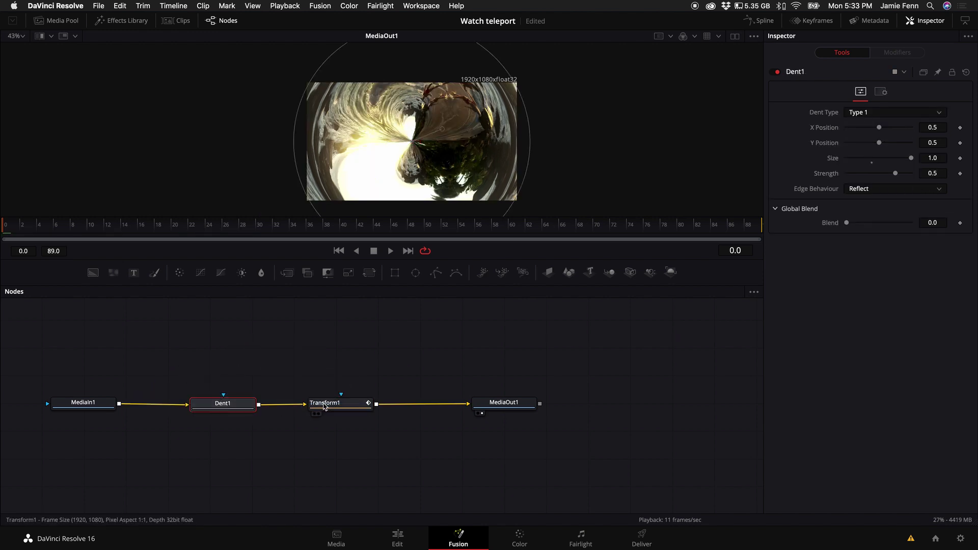
click(337, 403)
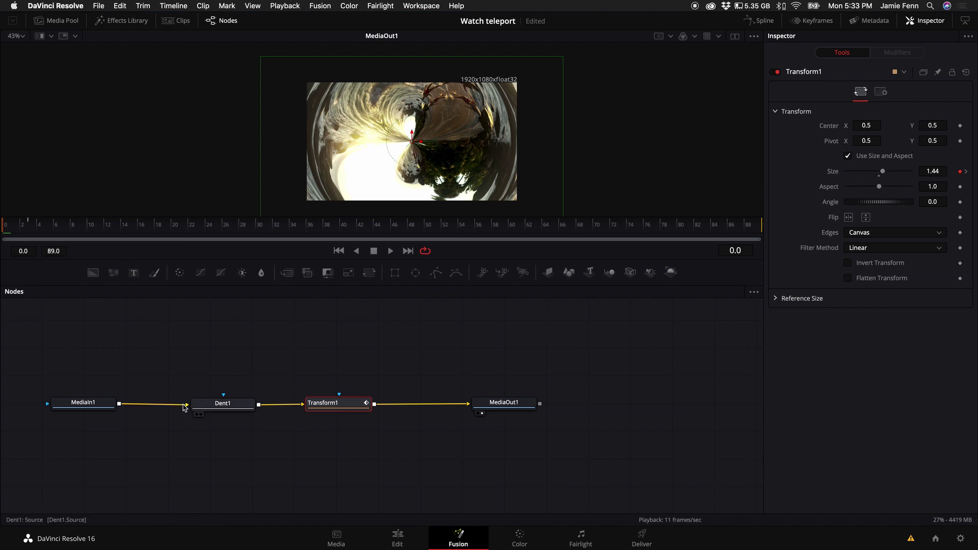
Step: Try the Black Hole and Cosine dent types on Dent1, and set its Dent Type to Sine
click(230, 403)
click(868, 112)
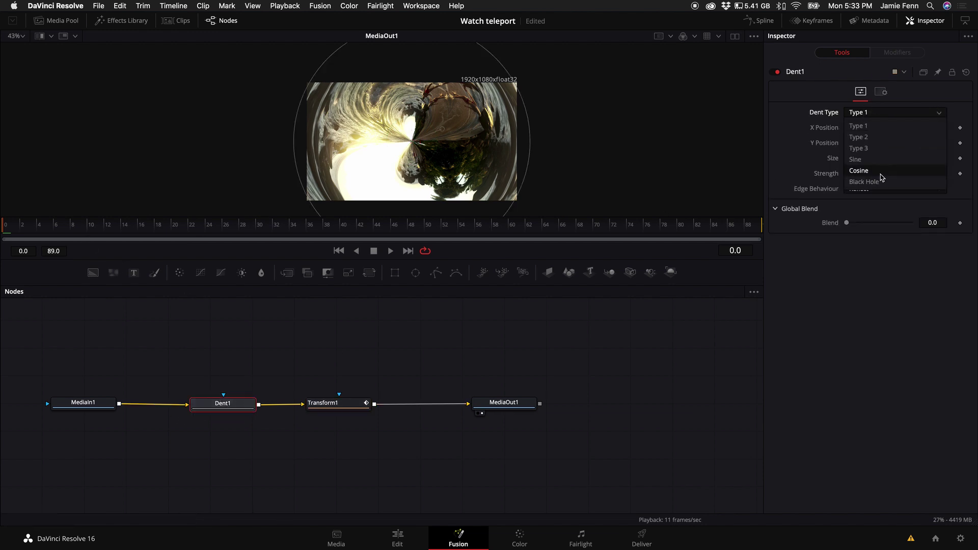
click(877, 183)
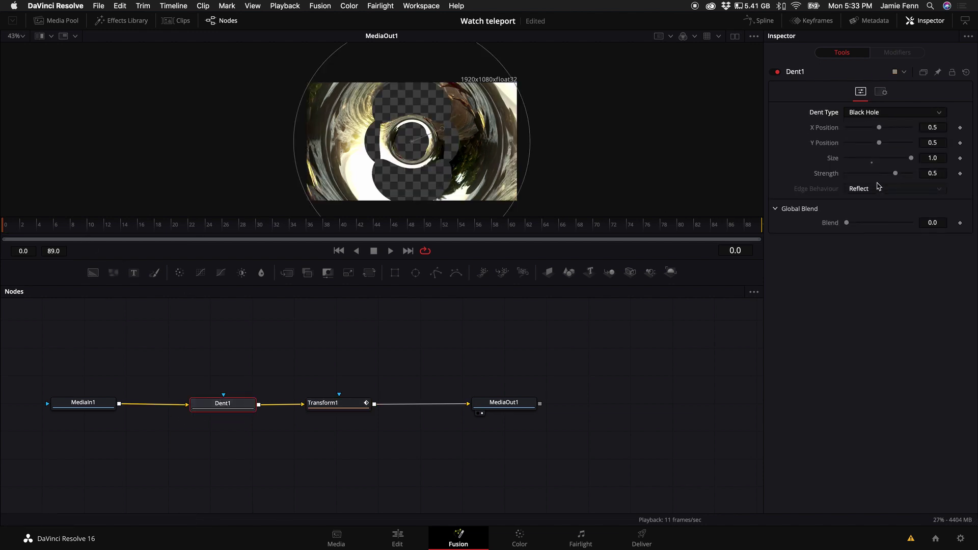
click(888, 114)
click(889, 156)
click(893, 114)
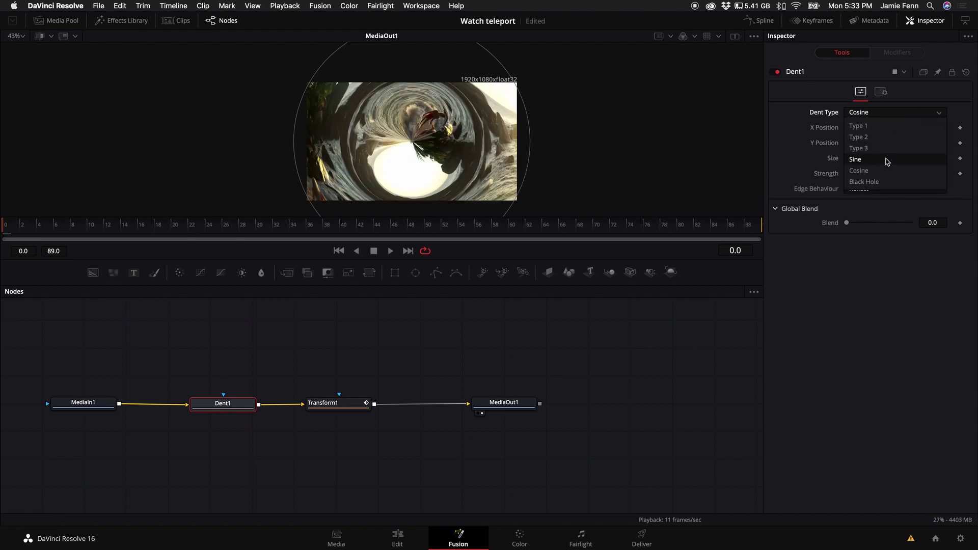
click(886, 162)
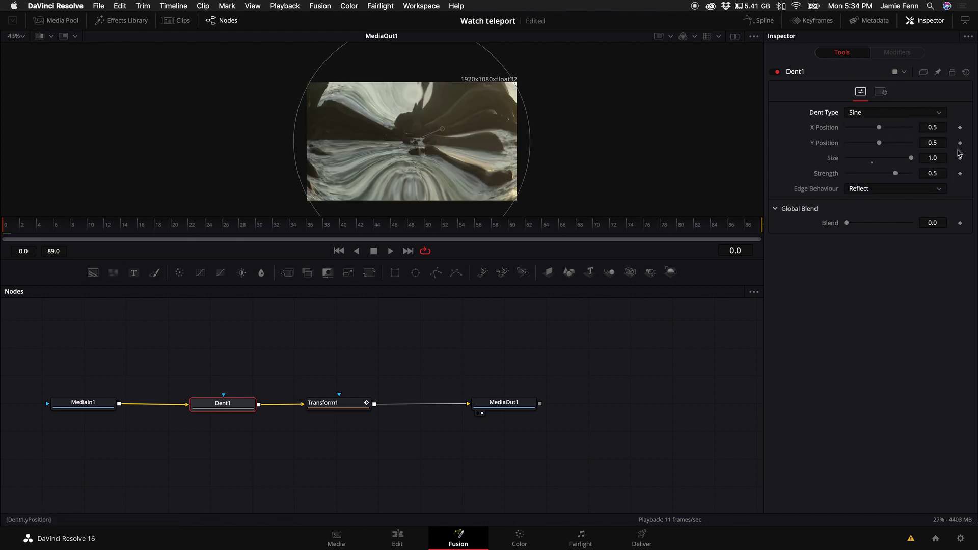
Step: Keyframe Dent1's Size from 1.0 at frame 0 to 0.01 at frame 3 and play the result
key(space)
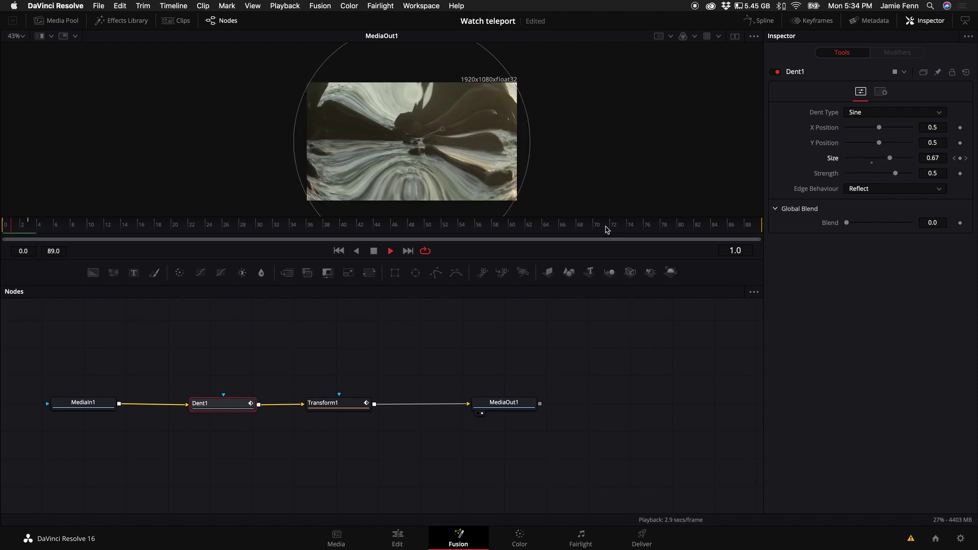
click(1, 230)
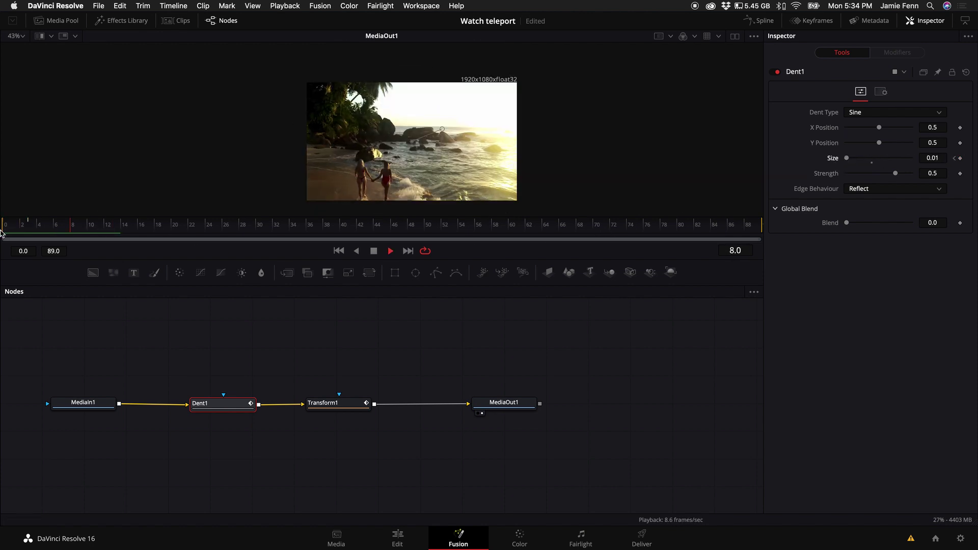
Step: On the Edit page, shorten the end of Fusion Clip 7 slightly and place Fusion Clip 8 directly after it
click(416, 536)
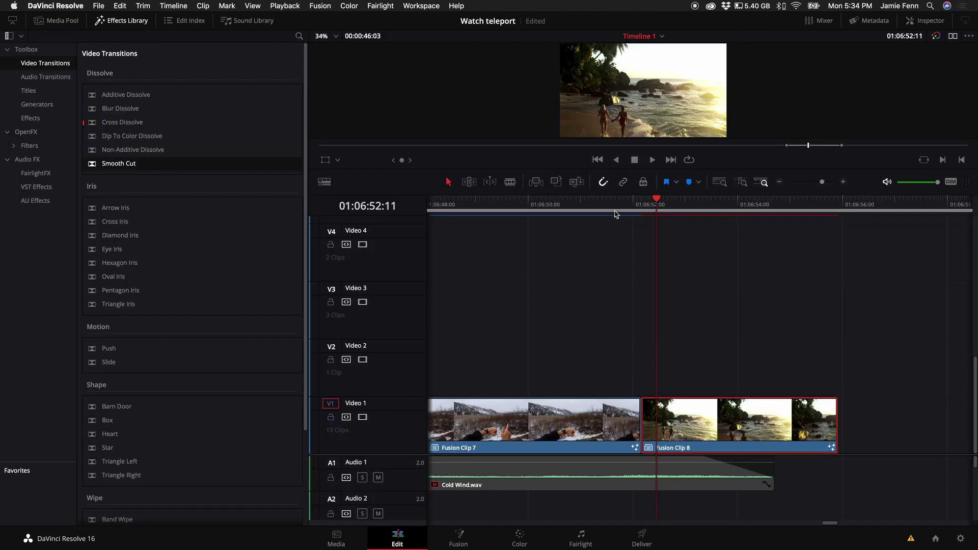
drag(441, 222, 638, 423)
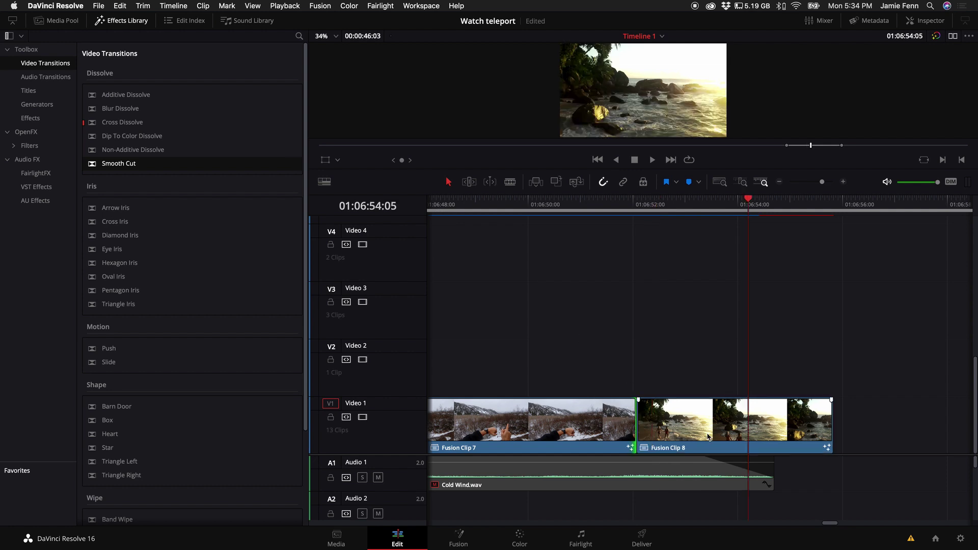
Step: Separate Fusion Clip 8 from Fusion Clip 7 to view the frames around the cut, and return it directly after Fusion Clip 7
drag(706, 437, 806, 437)
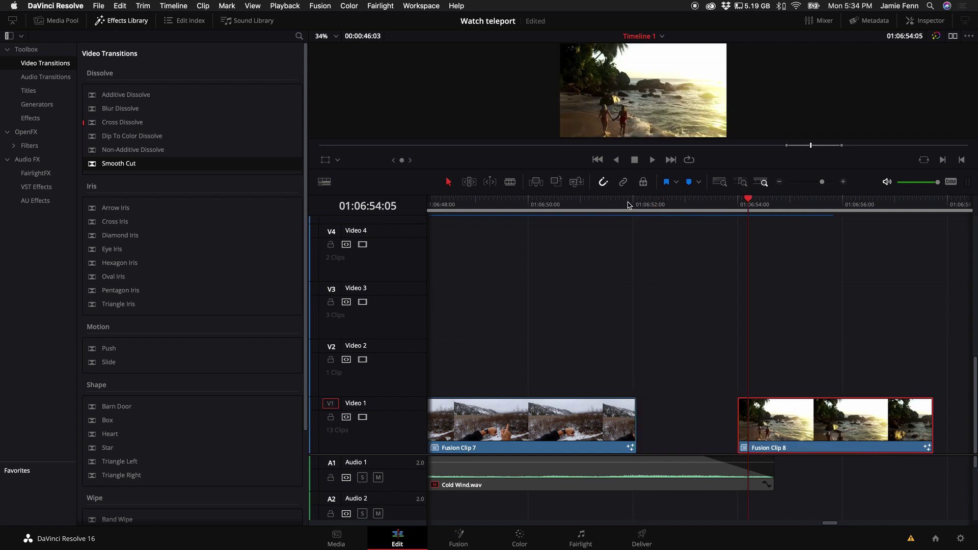
drag(635, 207, 734, 277)
drag(852, 449, 752, 449)
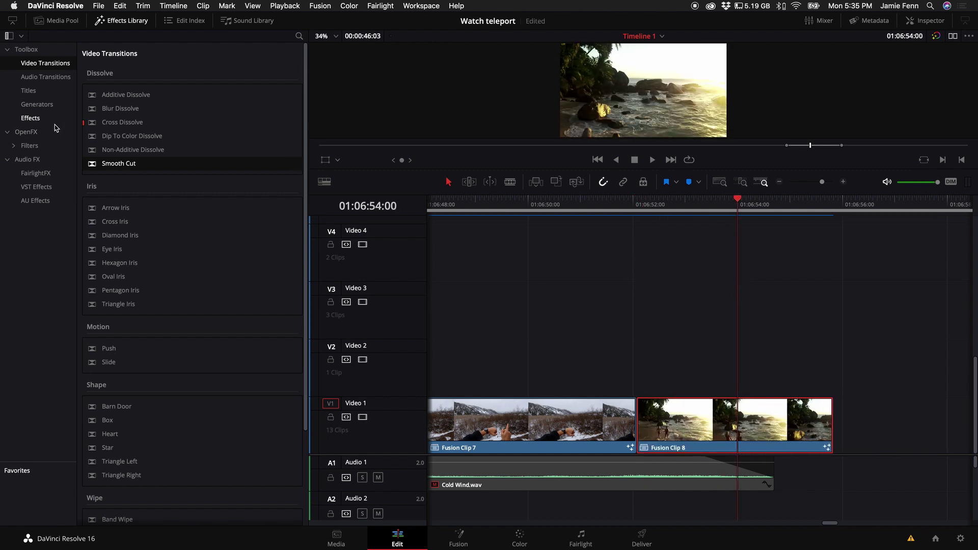
Step: Add an Adjustment Clip on Video 2 over the cut between Fusion Clip 7 and Fusion Clip 8, and shorten its end to just past the cut
click(31, 117)
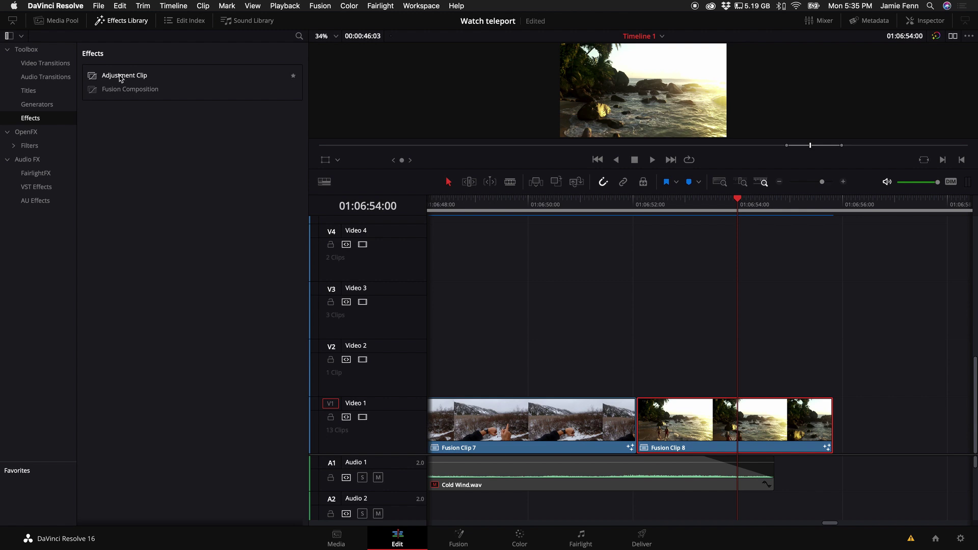
drag(120, 77, 602, 371)
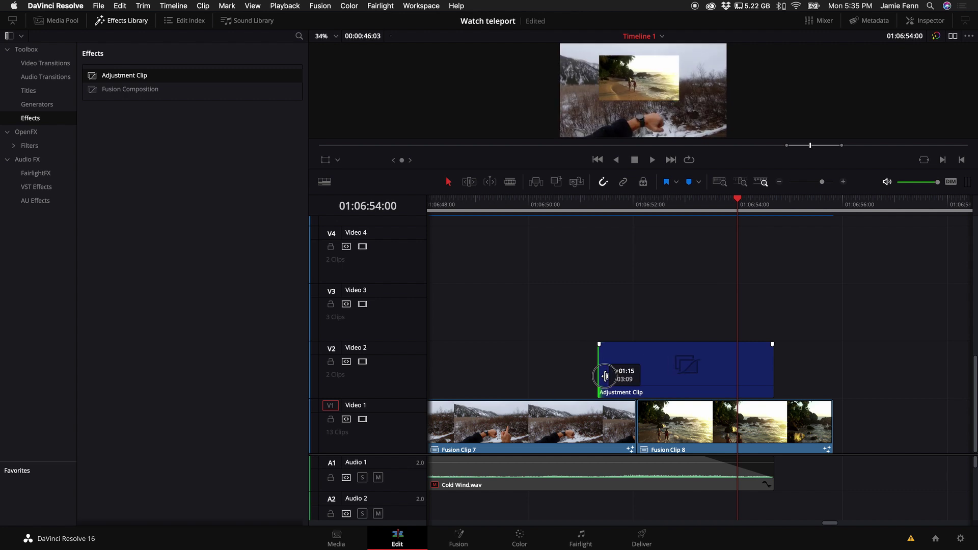
drag(774, 375, 672, 375)
Step: Apply the ResolveFX Radial Blur filter to the adjustment clip above the cut
click(624, 202)
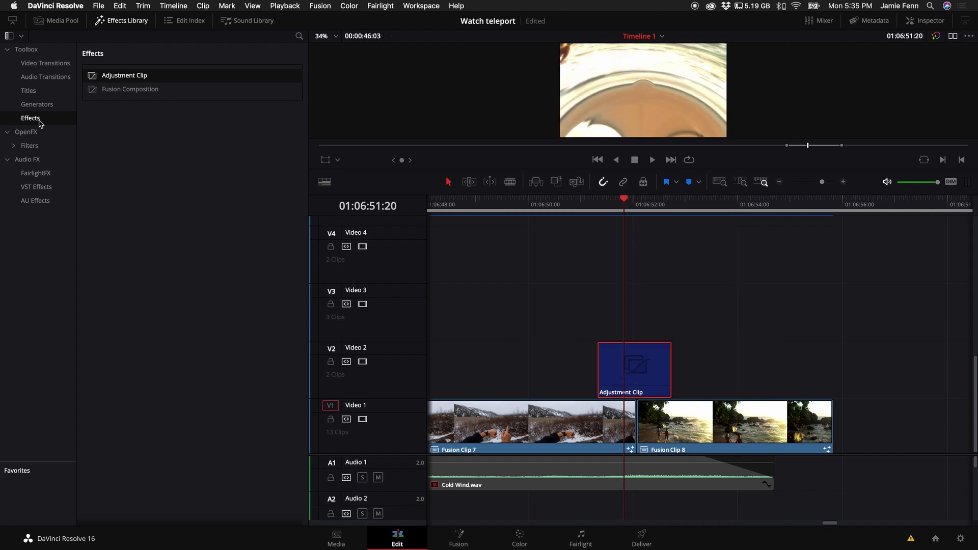
click(32, 132)
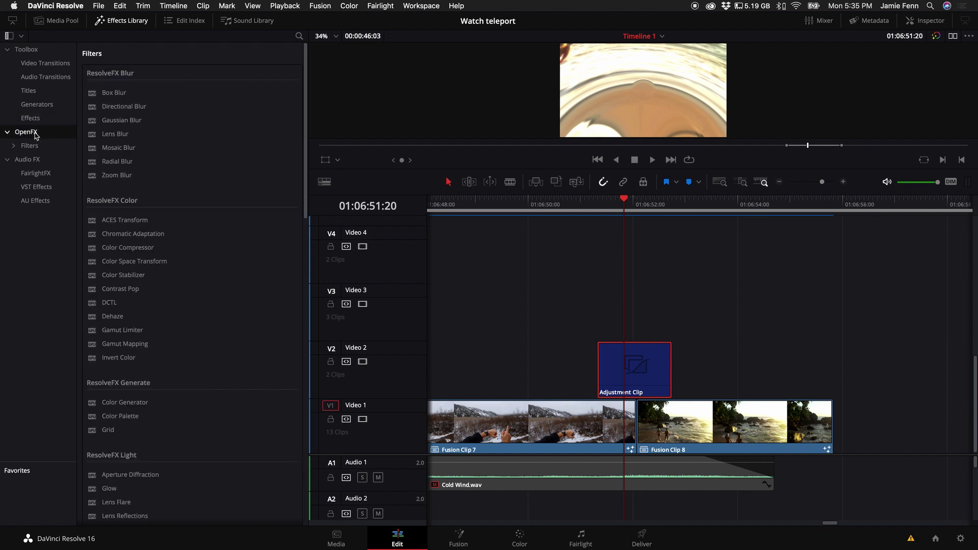
scroll(147, 372, down, 6)
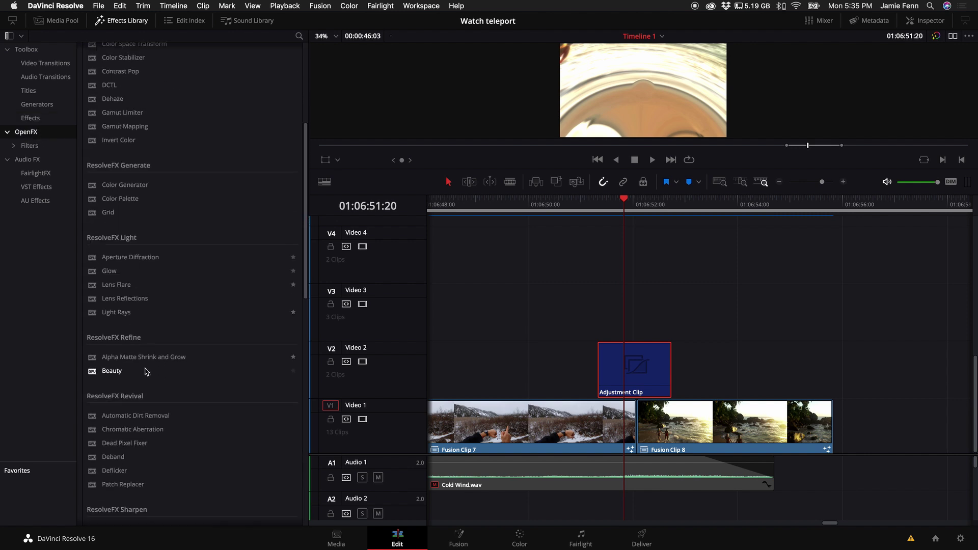
scroll(138, 305, up, 5)
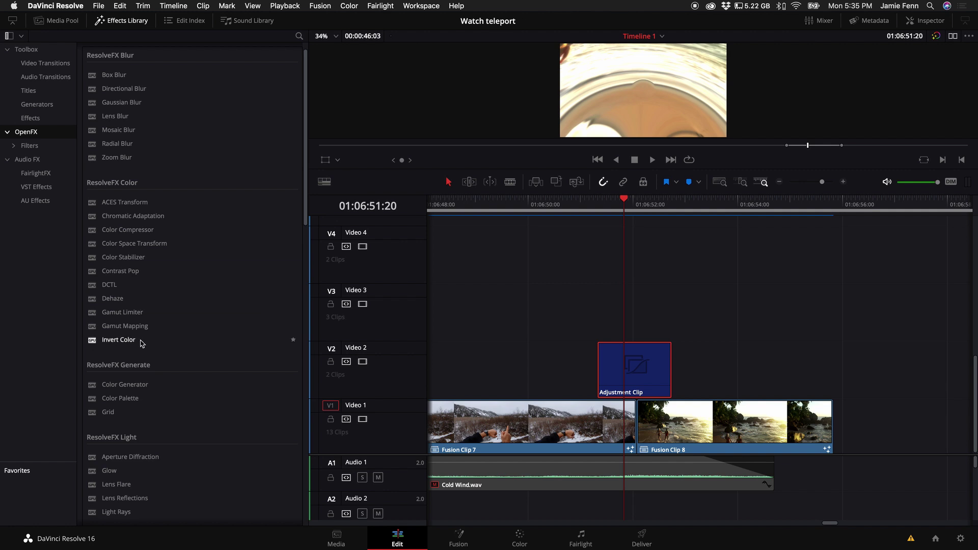
scroll(142, 344, up, 1)
drag(135, 162, 616, 372)
Step: Keyframe Radial Blur's Smooth Strength from 0.000 at the adjustment clip's start to 0.491 one frame later, and set Border Type to Replicate
drag(624, 201, 609, 207)
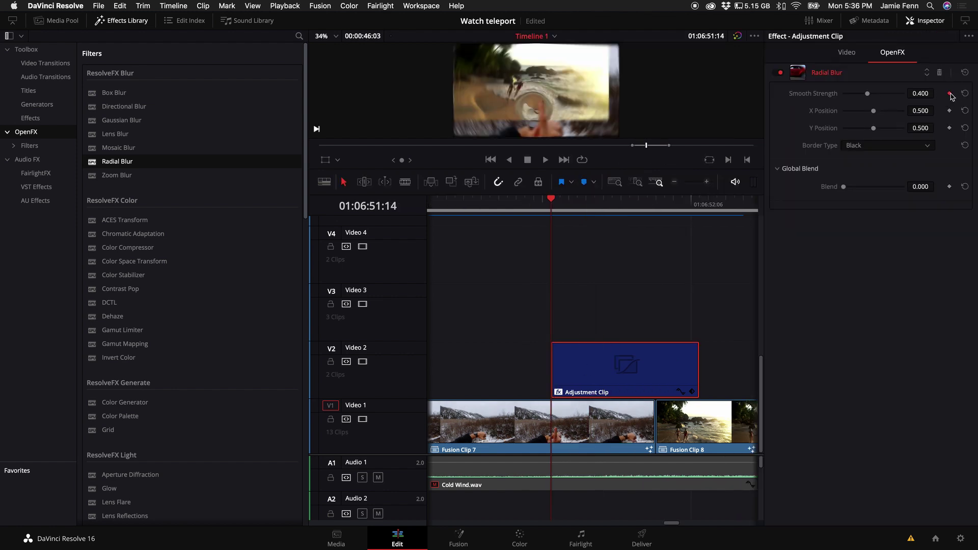
key(Right)
click(847, 95)
drag(848, 95, 874, 100)
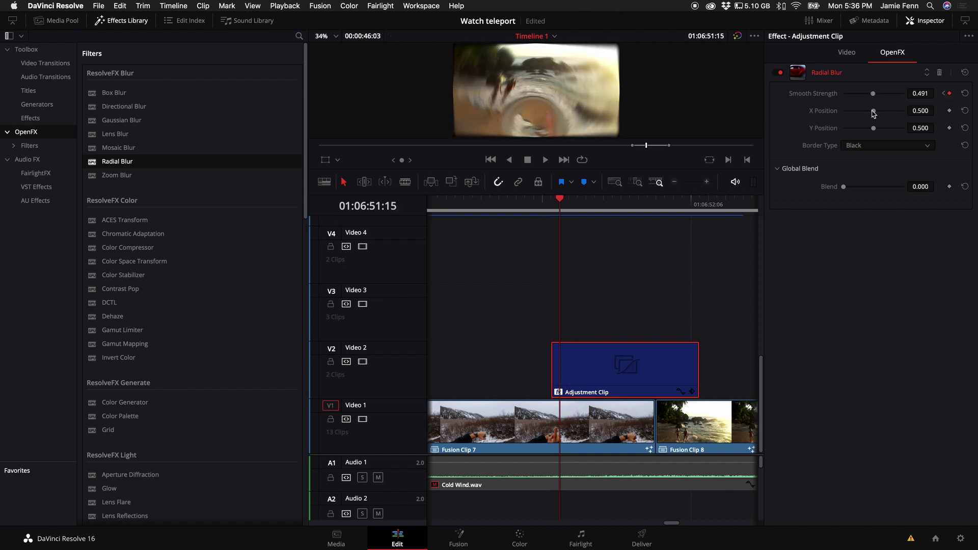
click(863, 147)
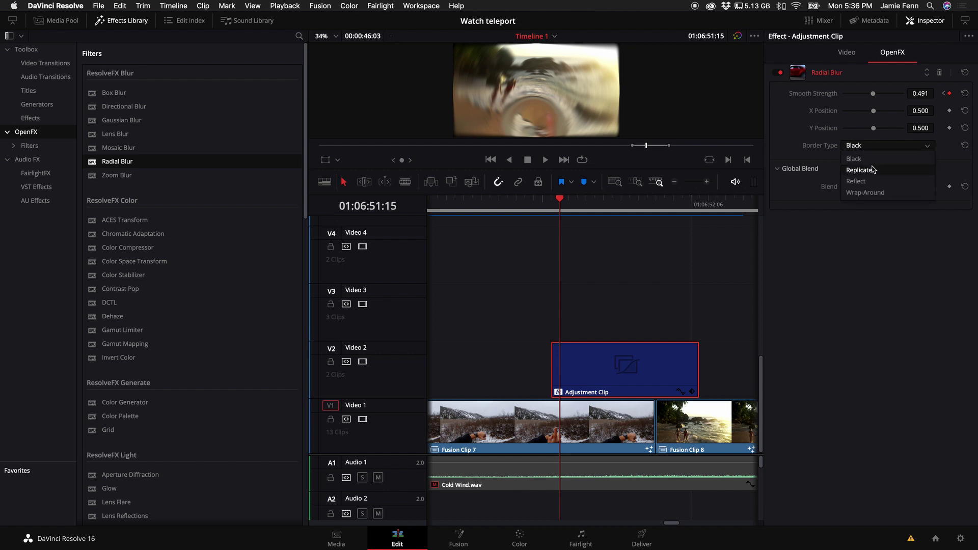
click(859, 170)
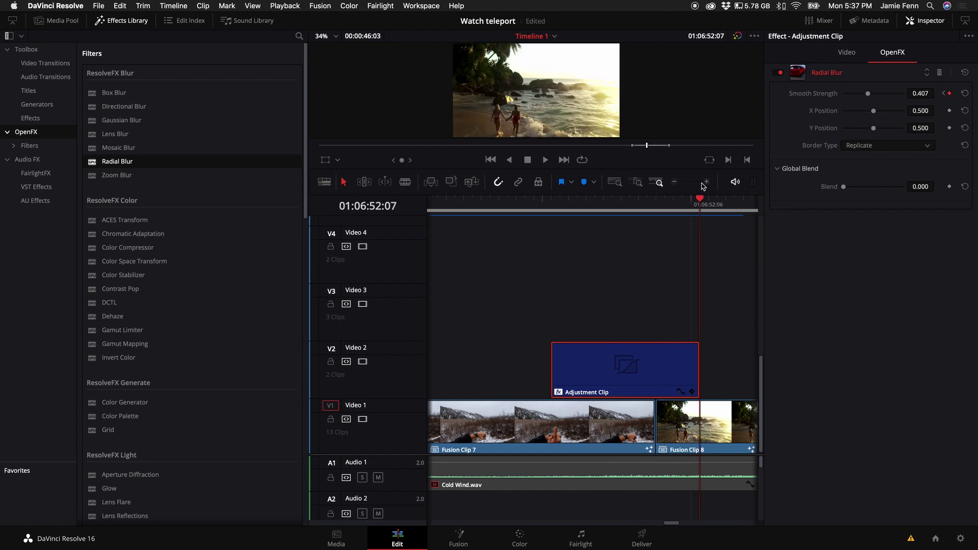
Step: Play the transition from Fusion Clip 7 into Fusion Clip 8 several times to review the radial blur
drag(557, 209, 488, 214)
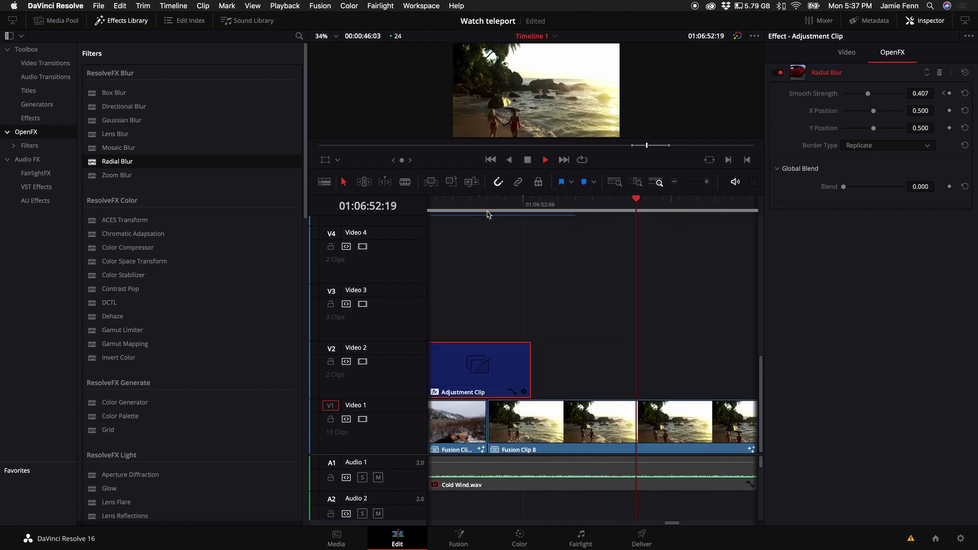
key(space)
click(565, 211)
key(space)
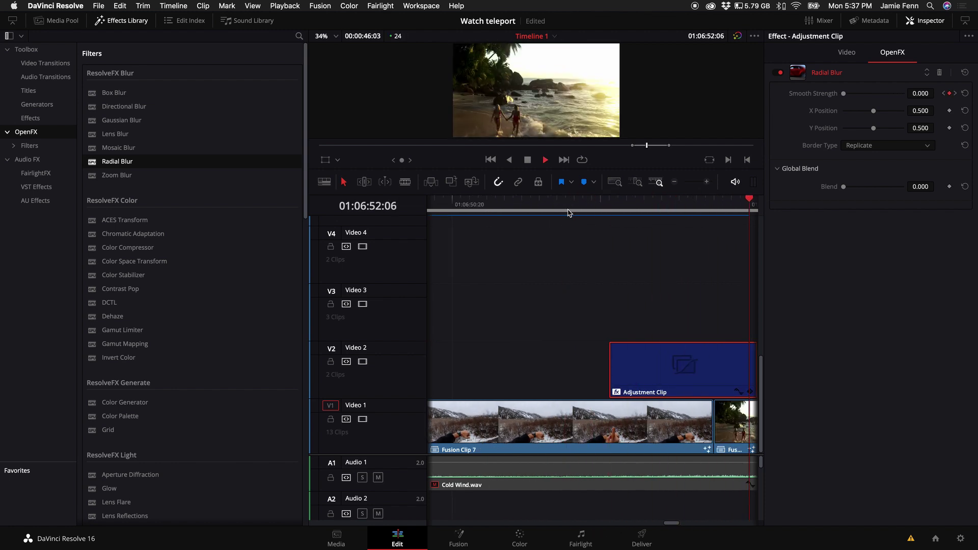
click(567, 211)
scroll(621, 205, left, 5)
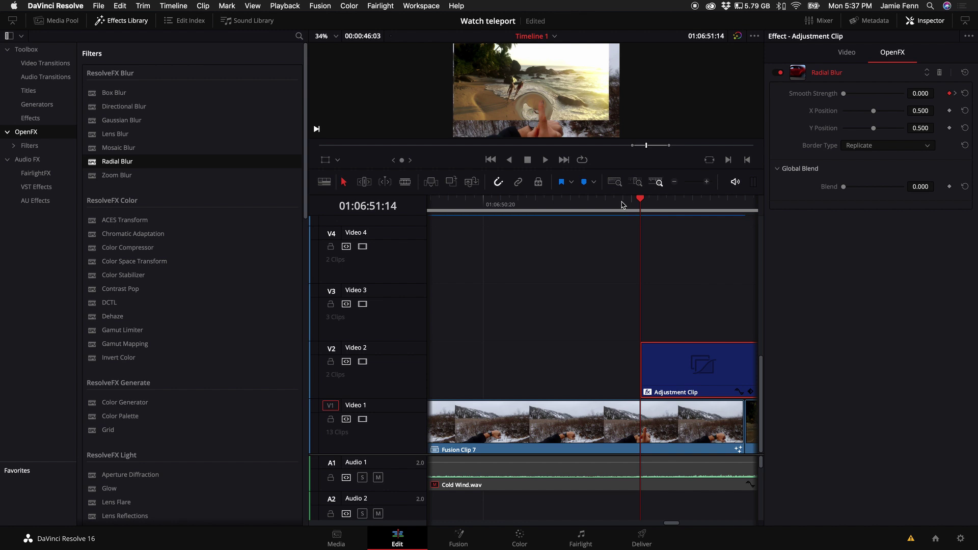
key(space)
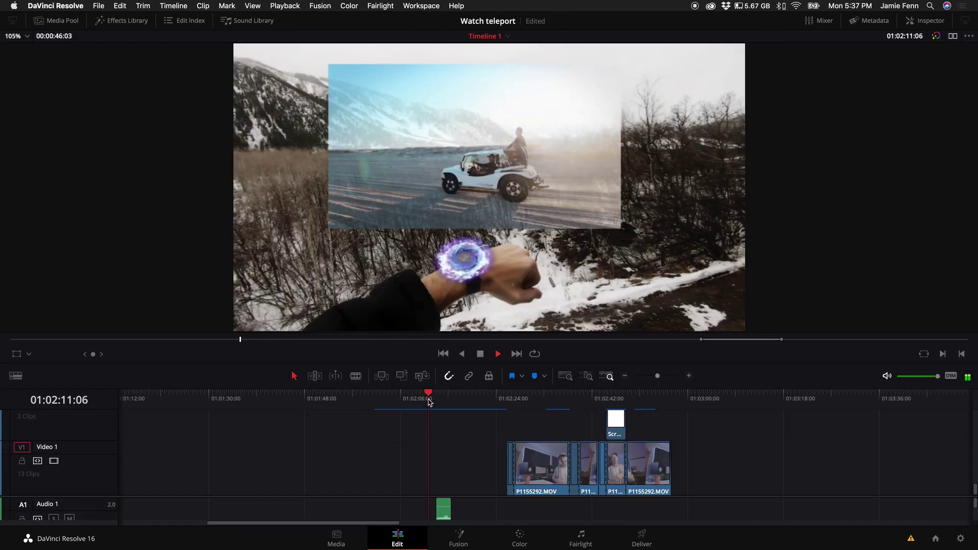